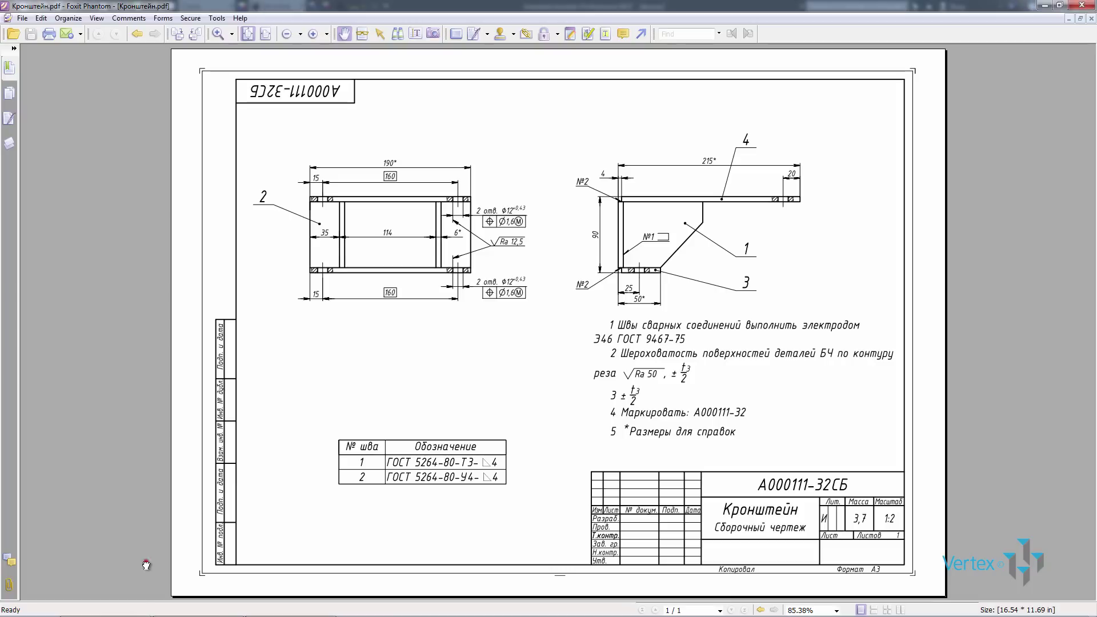
- Switch to Inventor, rename the new part to А000111-32СБ and save it as А000111-32СБ.ipt in the Сварная рама folder
{"action": "left_click", "coordinate": [191, 609]}
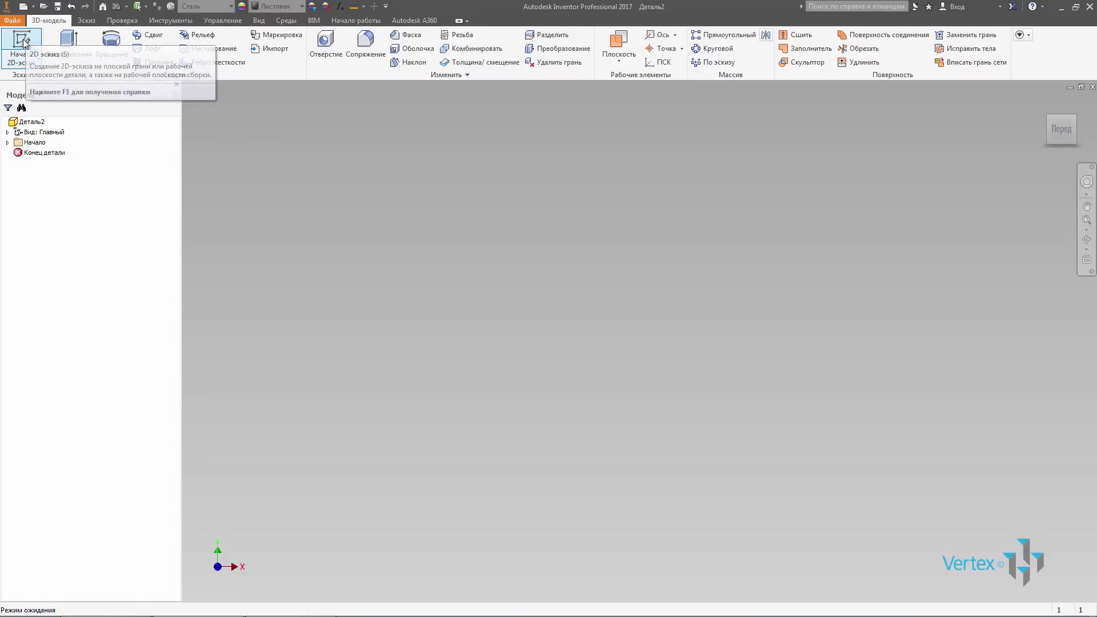
{"action": "left_click", "coordinate": [32, 122]}
{"action": "left_click", "coordinate": [38, 123]}
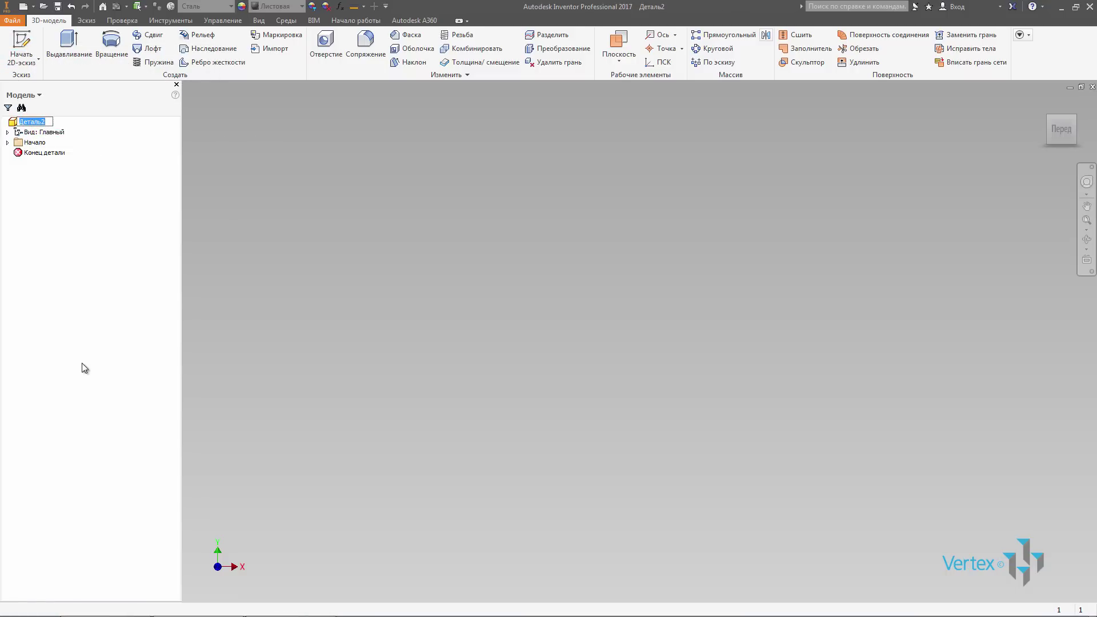
{"action": "type", "text": "Ф"}
{"action": "left_click", "coordinate": [61, 218]}
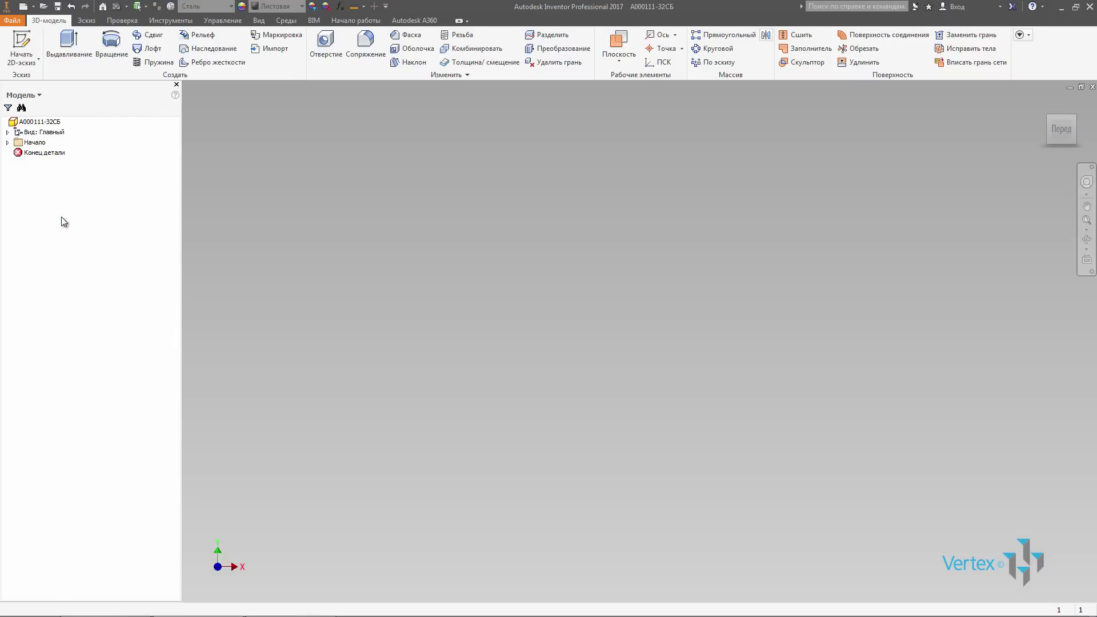
{"action": "left_click", "coordinate": [58, 7]}
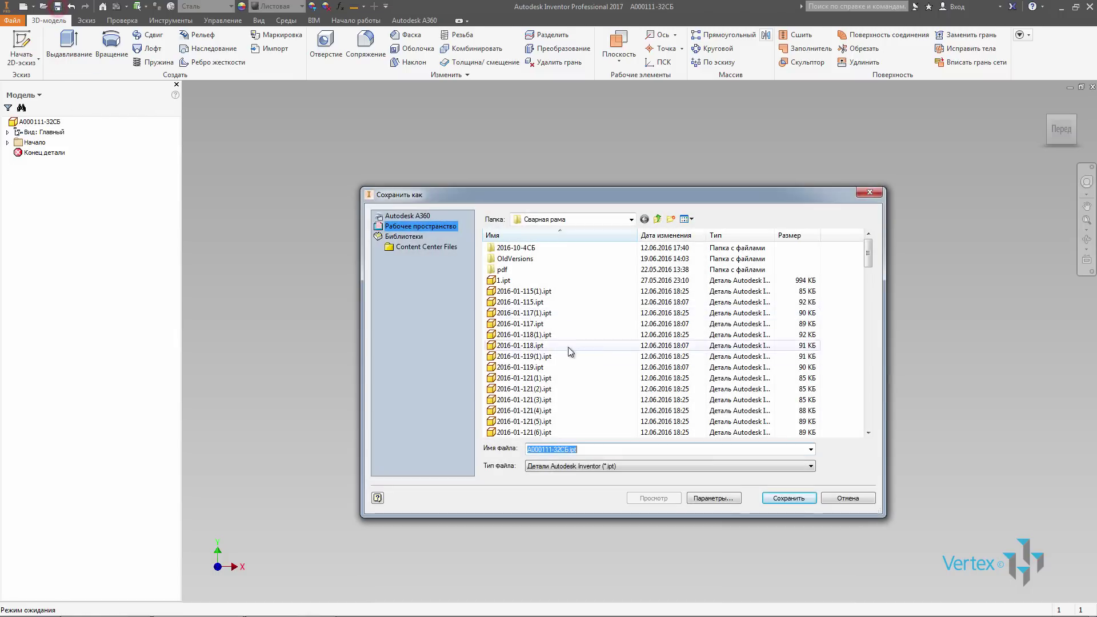
{"action": "left_click", "coordinate": [788, 498]}
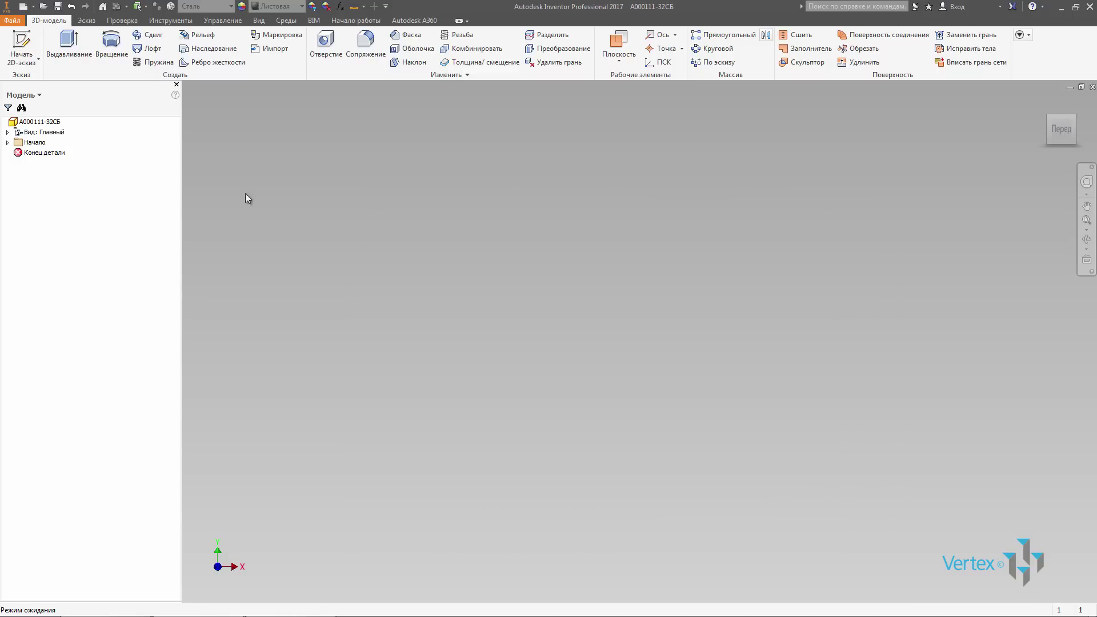
- Set the part's Наименование property to "Кронштейн" in its Inventor project properties
{"action": "right_click", "coordinate": [44, 121]}
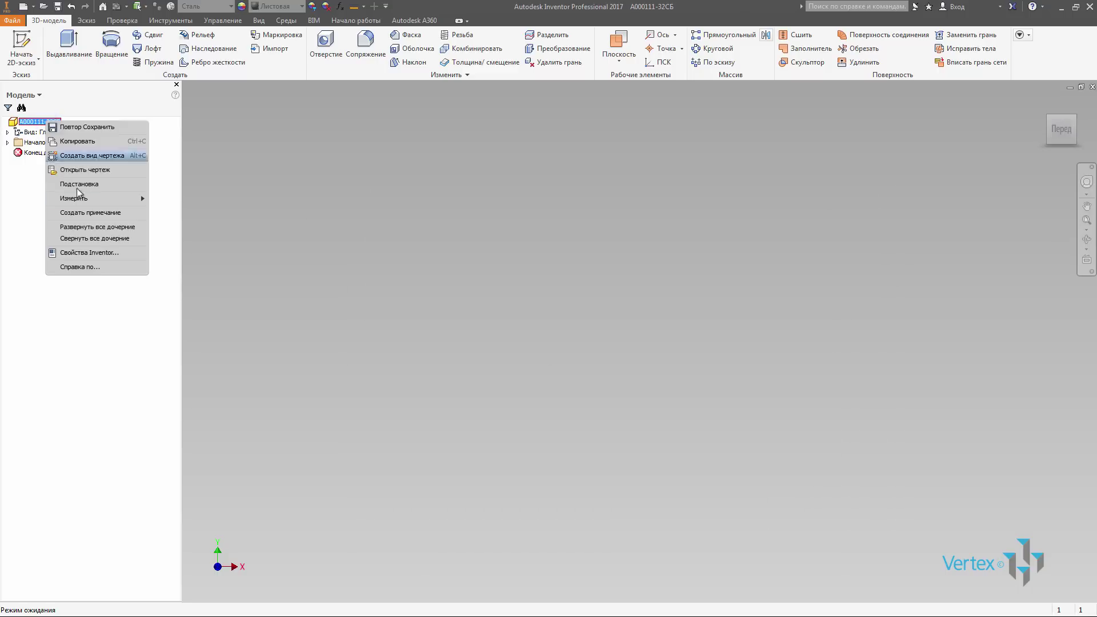
{"action": "left_click", "coordinate": [99, 253]}
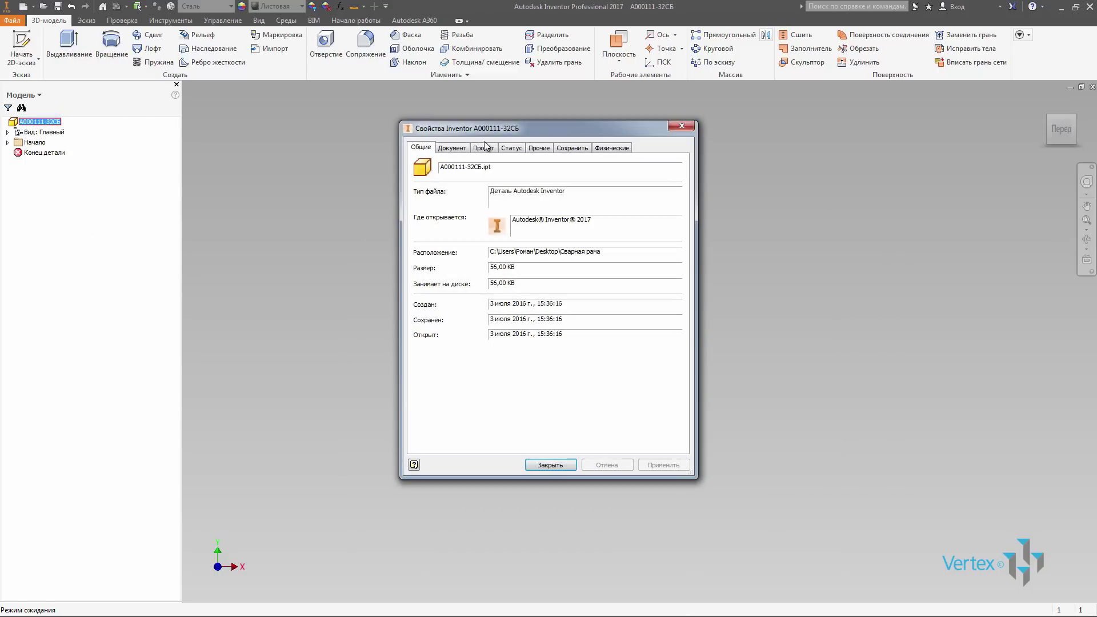
{"action": "left_click", "coordinate": [483, 148]}
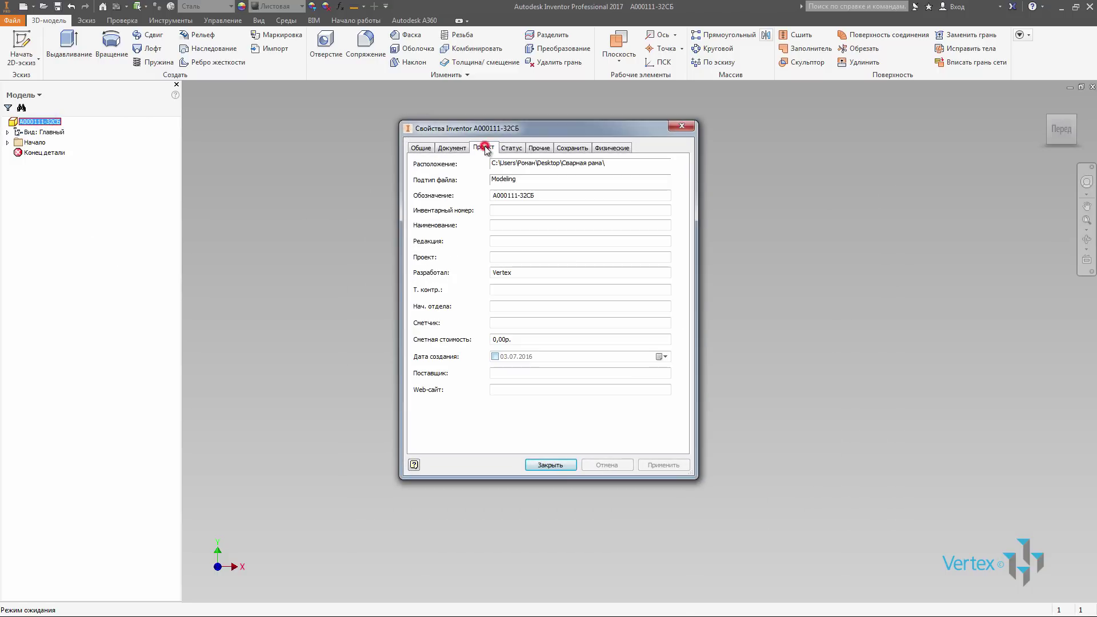
{"action": "left_click", "coordinate": [500, 225]}
{"action": "type", "text": "Кронштейн"}
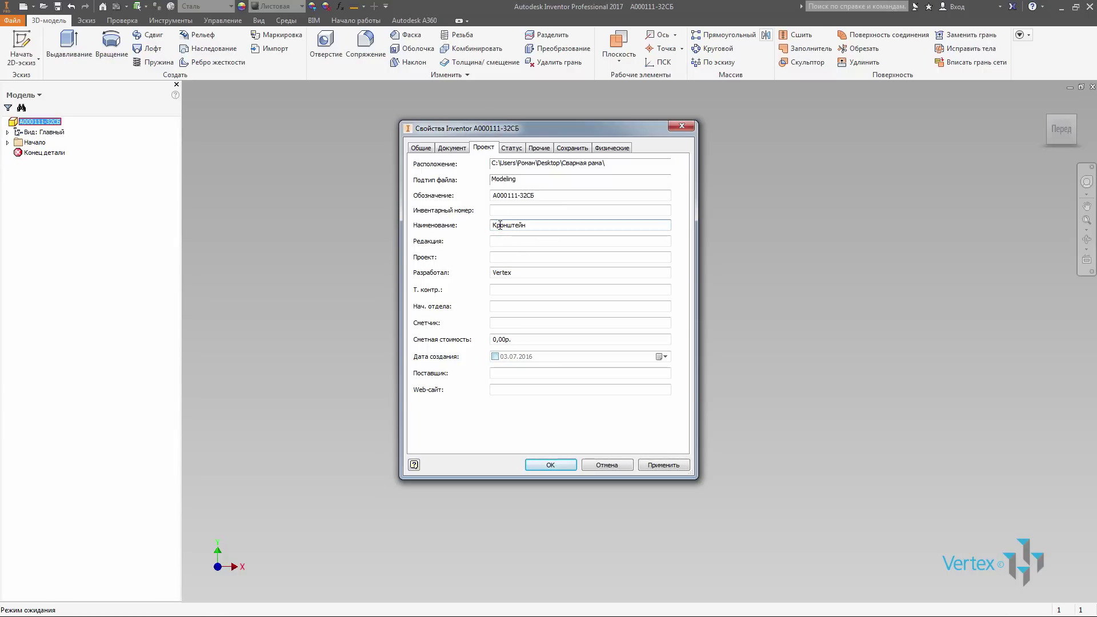
{"action": "left_click", "coordinate": [662, 466]}
{"action": "left_click", "coordinate": [560, 465]}
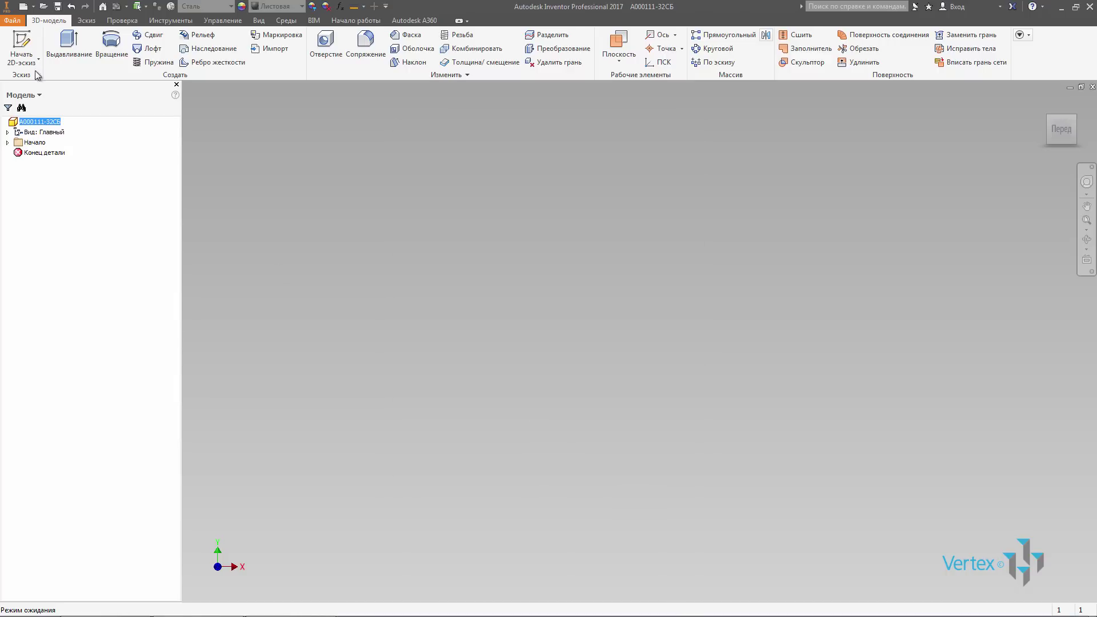
- Start a 2D sketch on the XY plane and draw a narrow, tall upright rectangle along the vertical axis, just above the origin
{"action": "left_click", "coordinate": [25, 43]}
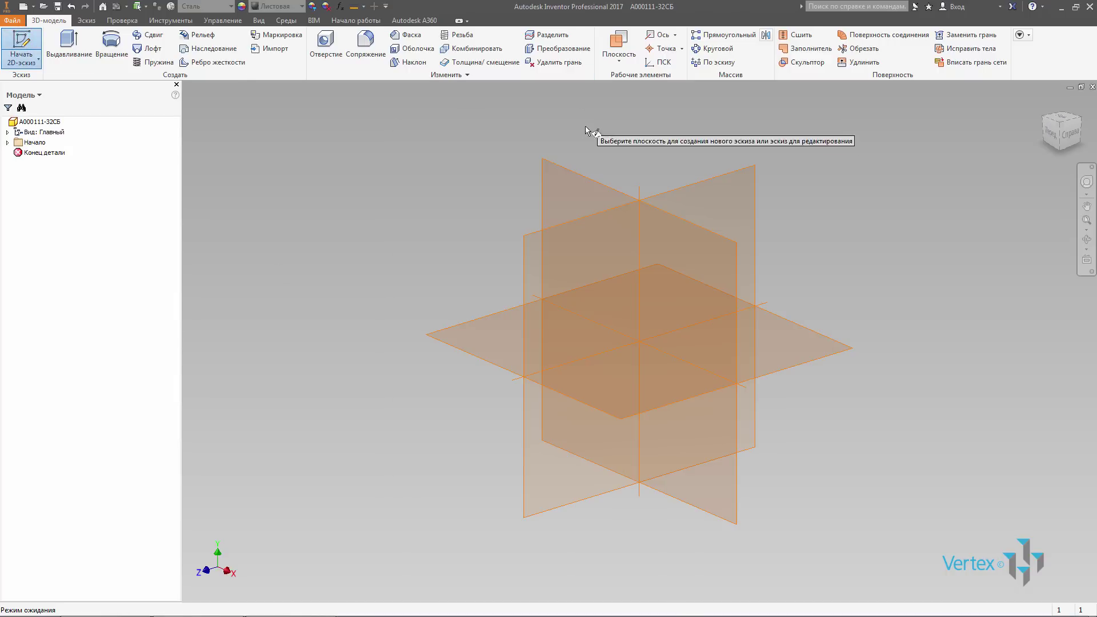
{"action": "left_click", "coordinate": [570, 177]}
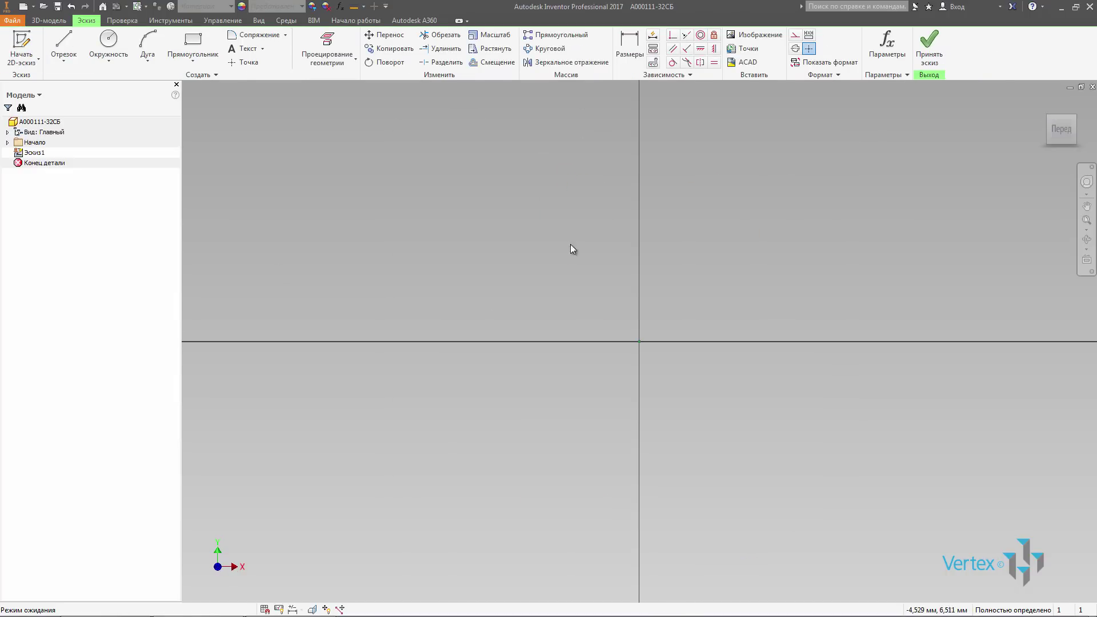
{"action": "mouse_move", "coordinate": [564, 277]}
{"action": "middle_mouse_down"}
{"action": "mouse_move", "coordinate": [483, 284]}
{"action": "mouse_move", "coordinate": [378, 343]}
{"action": "middle_mouse_up"}
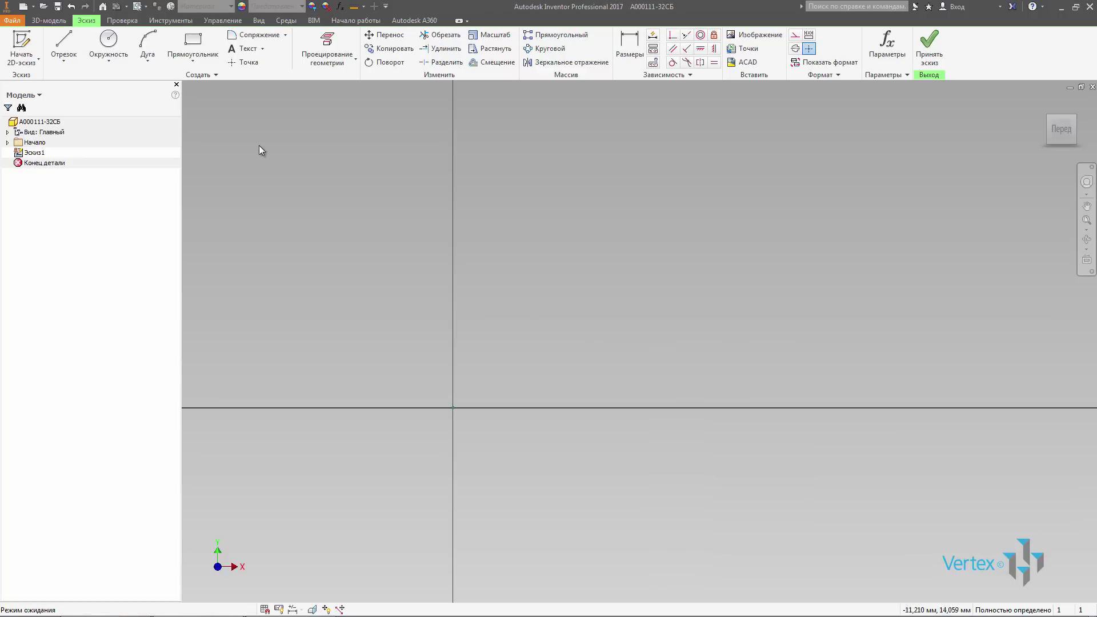
{"action": "left_click", "coordinate": [200, 44]}
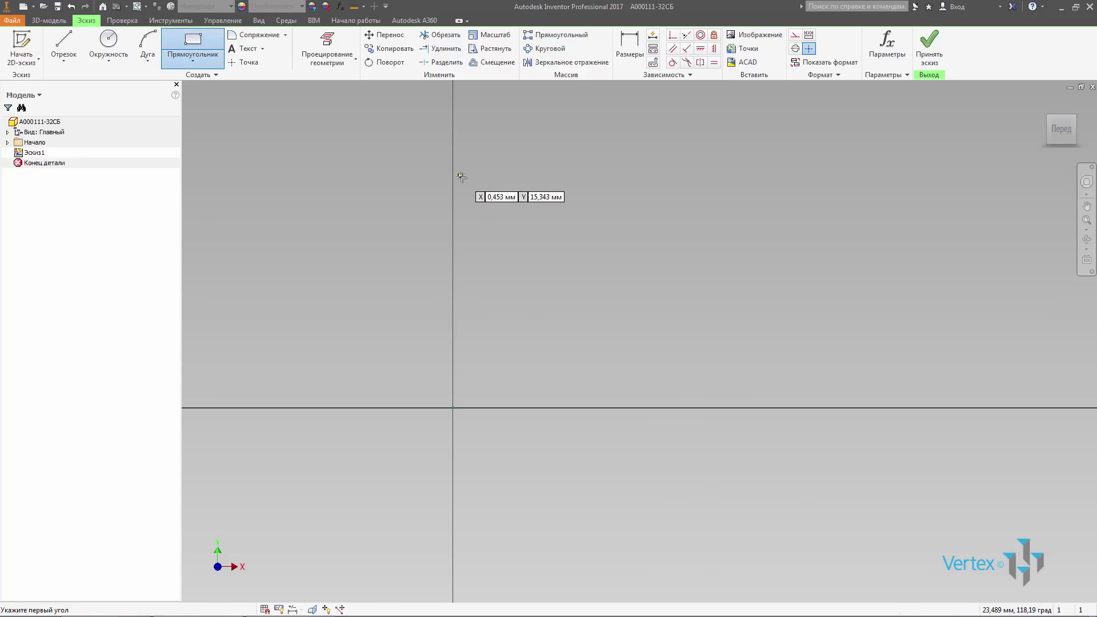
{"action": "left_click", "coordinate": [454, 144]}
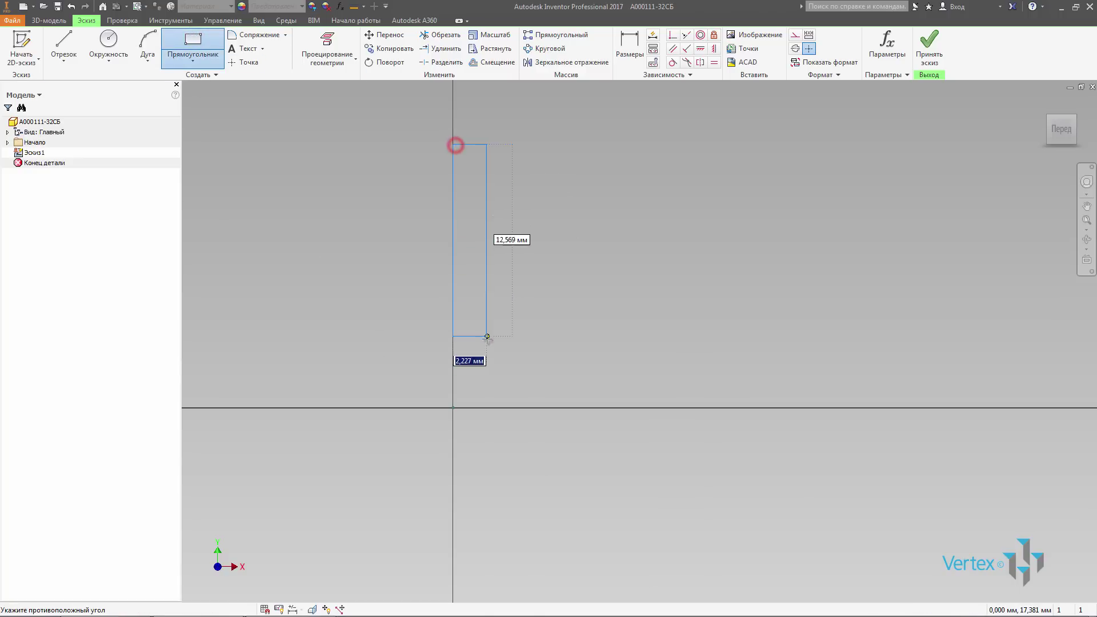
{"action": "left_click", "coordinate": [502, 375]}
{"action": "scroll", "coordinate": [451, 386], "scroll_direction": "up", "scroll_amount": 5}
{"action": "key", "text": "Escape"}
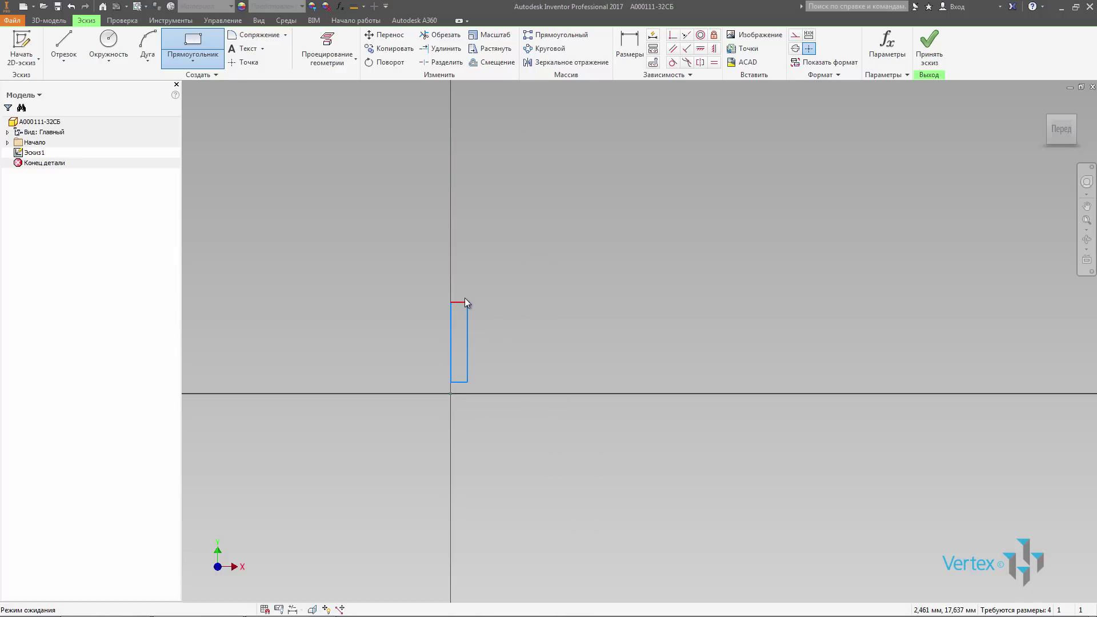
{"action": "left_click_drag", "start_coordinate": [468, 303], "coordinate": [472, 178]}
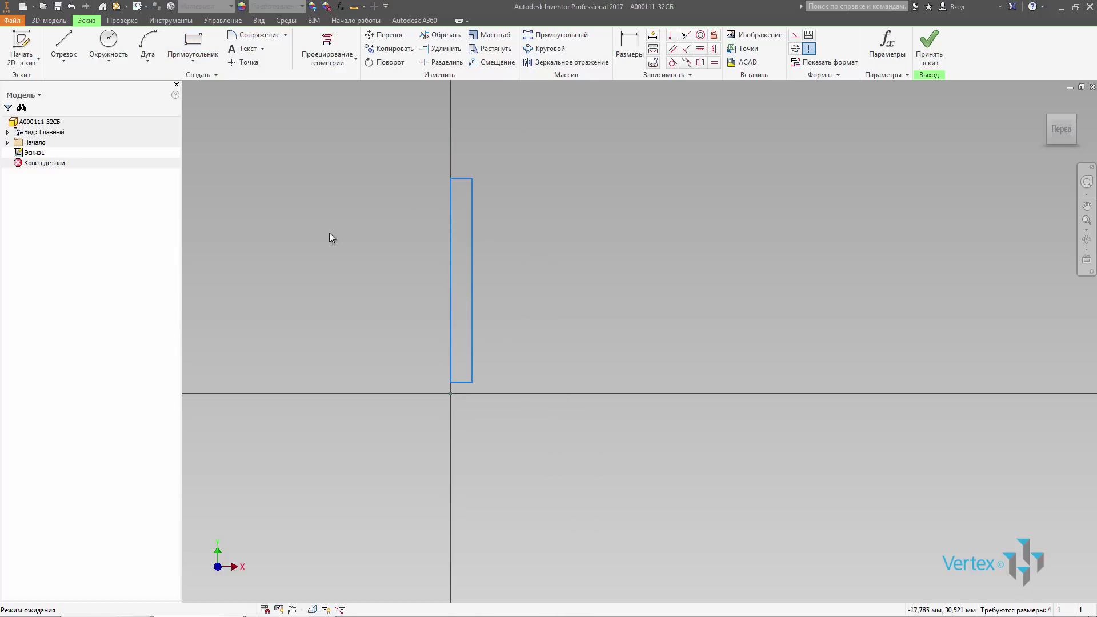
- Draw a flat horizontal rectangle running right from the upright's bottom edge, with its lower side at the horizontal axis
{"action": "left_click", "coordinate": [189, 52]}
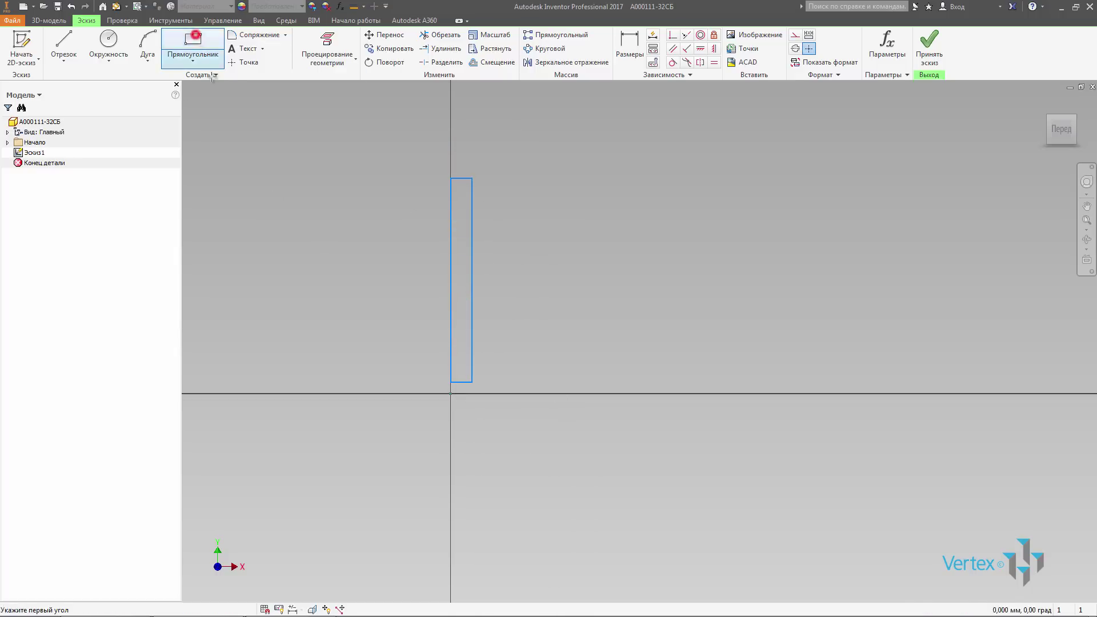
{"action": "scroll", "coordinate": [462, 383], "scroll_direction": "down", "scroll_amount": 3}
{"action": "left_click", "coordinate": [463, 379]}
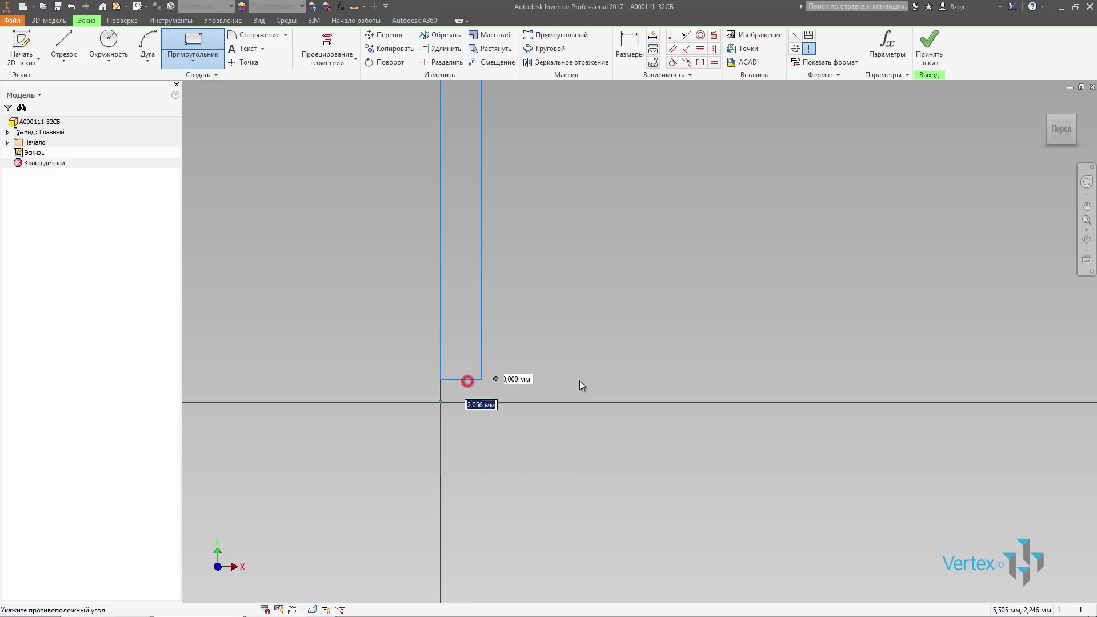
{"action": "left_click", "coordinate": [813, 404]}
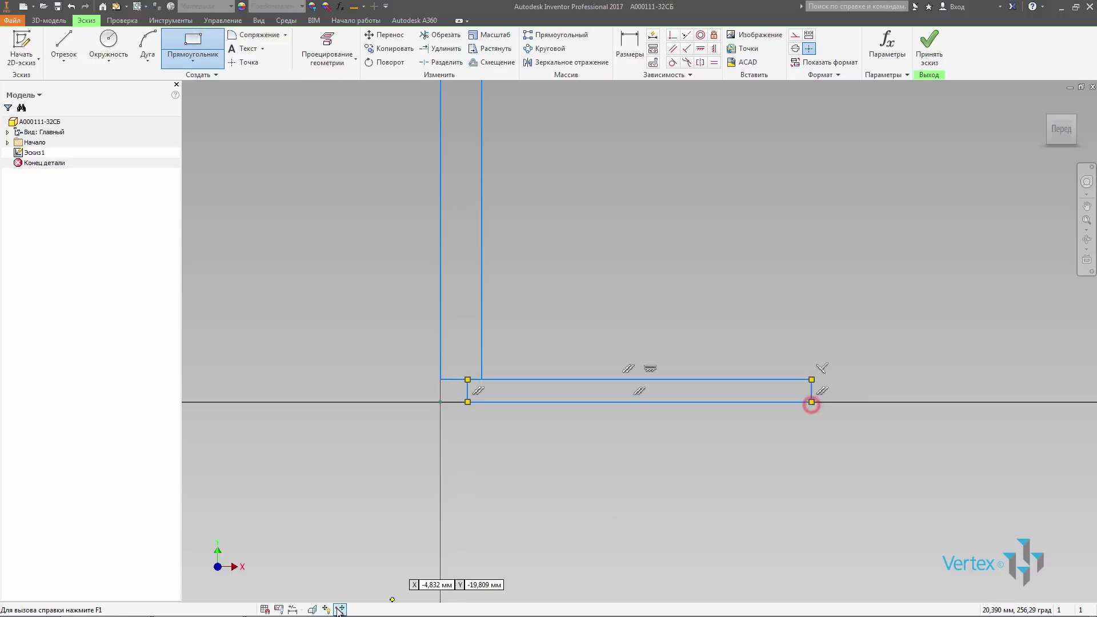
- Draw a longer horizontal rectangle about 4 mm thick, starting on the upright's top edge and extending right above it
{"action": "scroll", "coordinate": [397, 279], "scroll_direction": "up", "scroll_amount": 2}
{"action": "scroll", "coordinate": [422, 238], "scroll_direction": "down", "scroll_amount": 3}
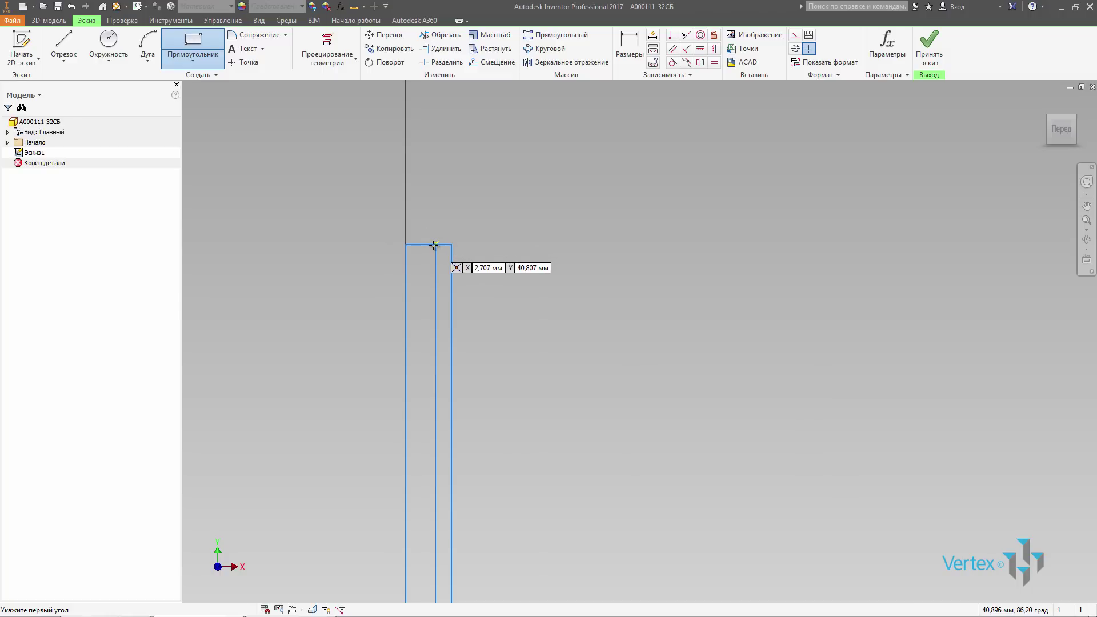
{"action": "left_click", "coordinate": [432, 245]}
{"action": "scroll", "coordinate": [432, 245], "scroll_direction": "up", "scroll_amount": 3}
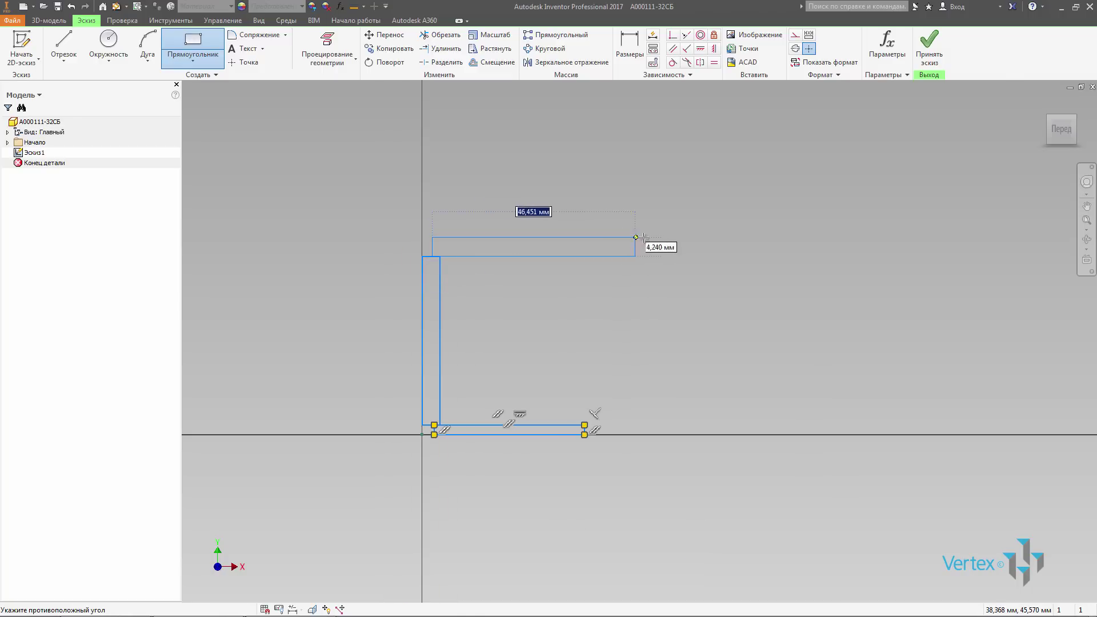
{"action": "left_click", "coordinate": [893, 239]}
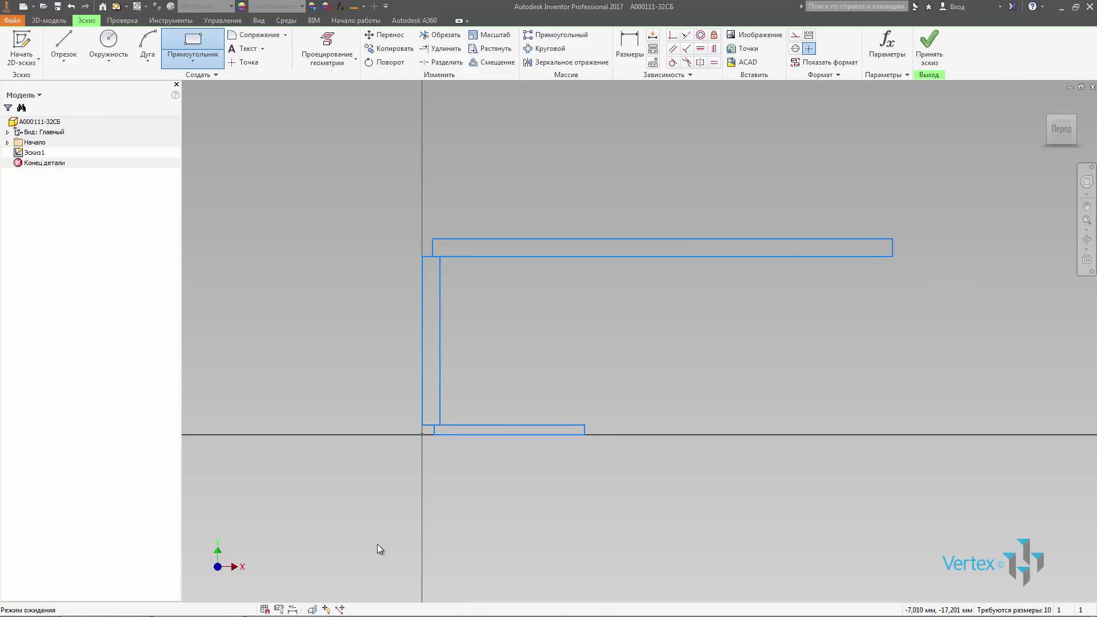
- Consult the bracket drawing in Foxit Phantom, and in the Inventor sketch dimension the upper rectangle's thickness to 6 mm
{"action": "left_click", "coordinate": [110, 609]}
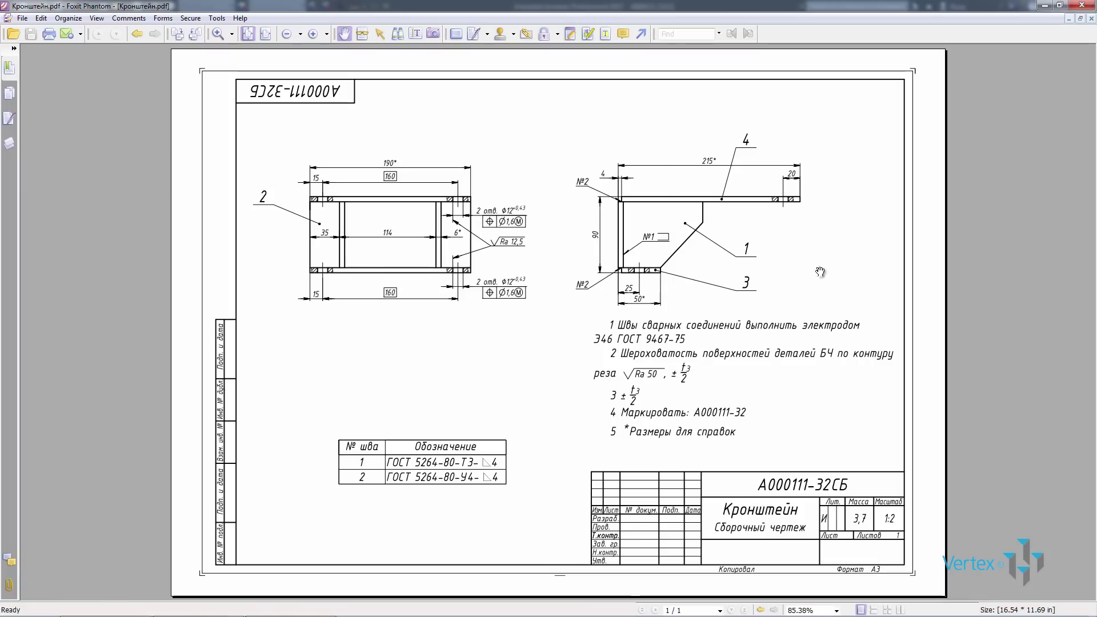
{"action": "left_click", "coordinate": [1043, 6]}
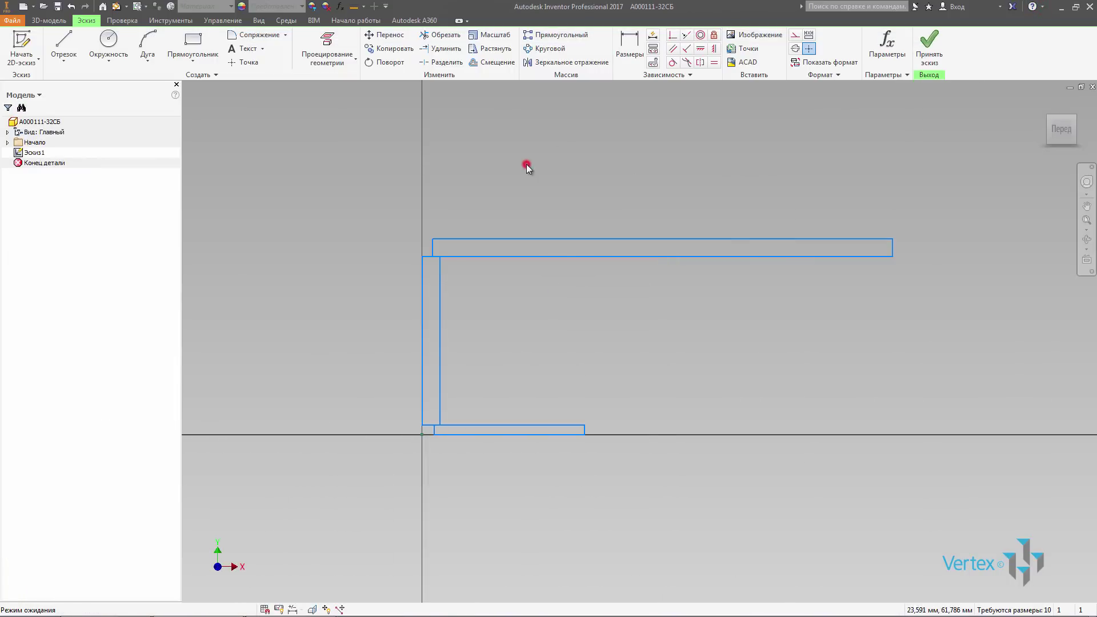
{"action": "left_click", "coordinate": [628, 43]}
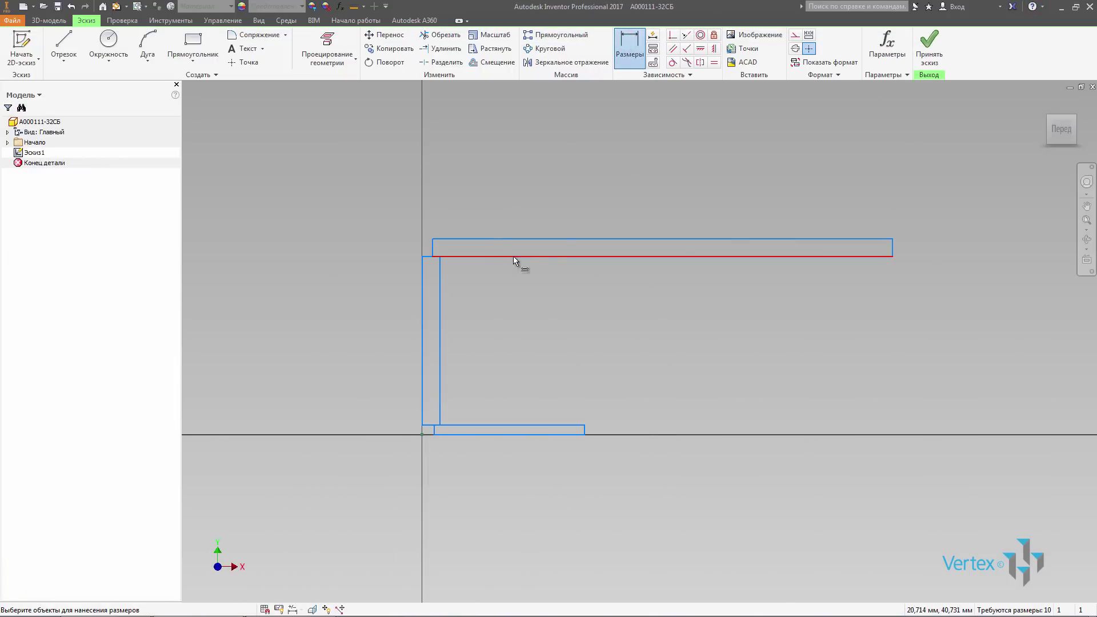
{"action": "left_click", "coordinate": [835, 256]}
{"action": "left_click", "coordinate": [835, 239]}
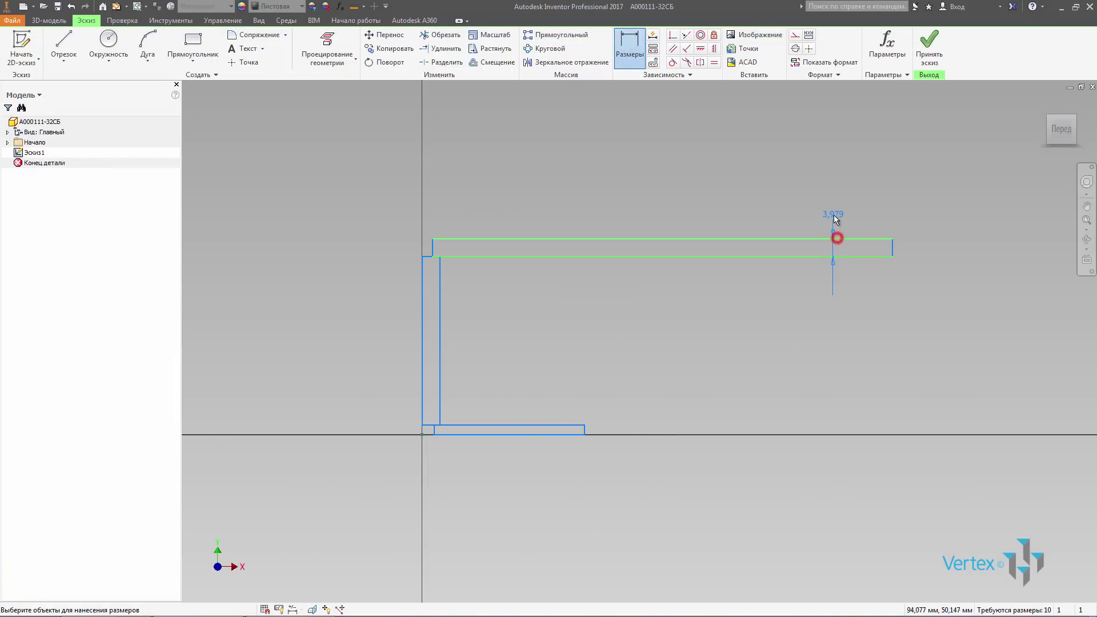
{"action": "left_click", "coordinate": [832, 213]}
{"action": "type", "text": "6"}
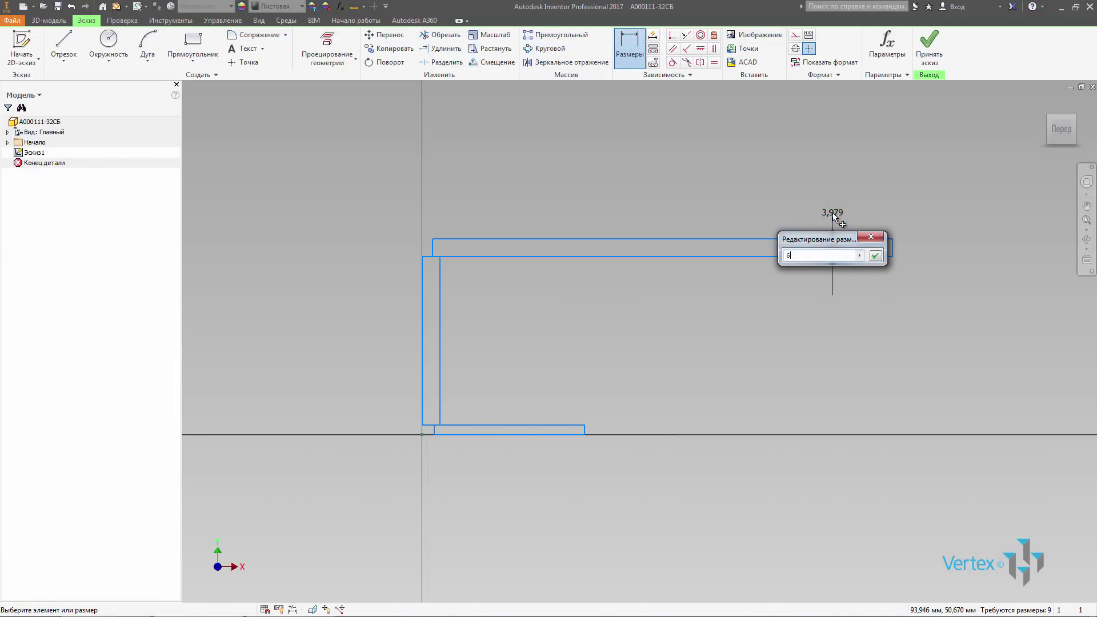
{"action": "key", "text": "Return"}
- Dimension the upright rectangle's width and link it to the upper rectangle's thickness parameter d0
{"action": "scroll", "coordinate": [673, 270], "scroll_direction": "down", "scroll_amount": 3}
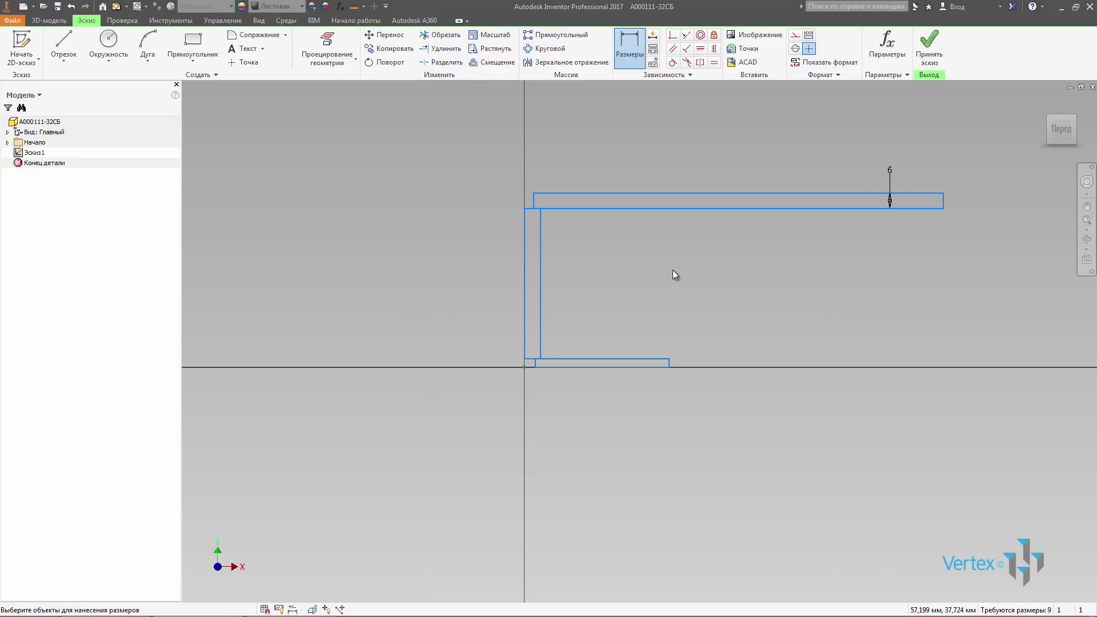
{"action": "middle_click_drag", "start_coordinate": [673, 271], "coordinate": [551, 269]}
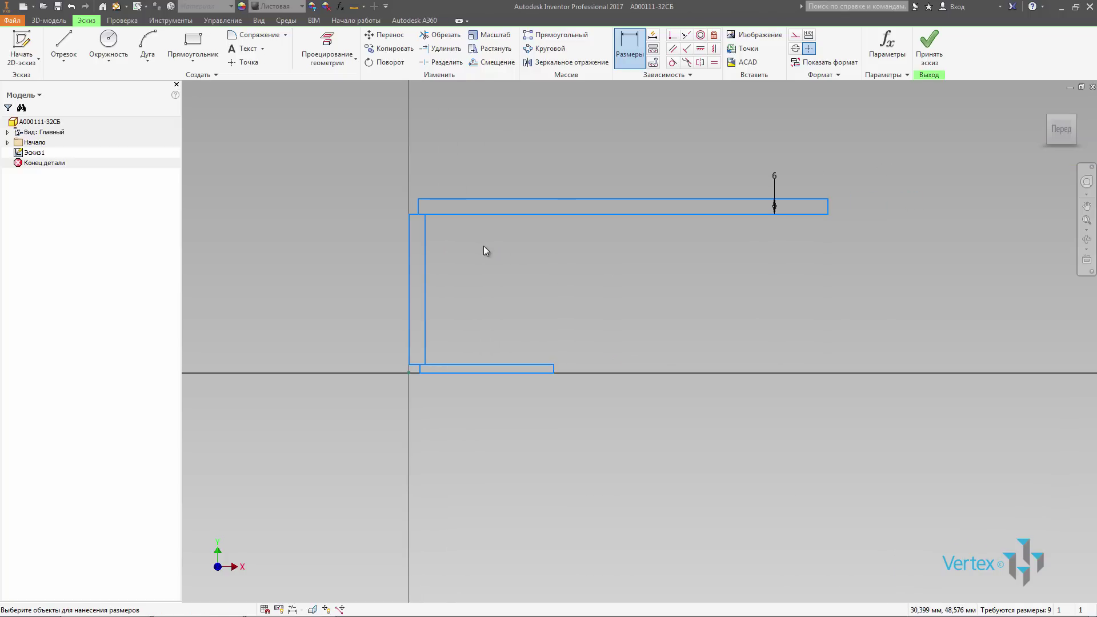
{"action": "left_click", "coordinate": [424, 245]}
{"action": "left_click", "coordinate": [410, 244]}
{"action": "left_click", "coordinate": [387, 247]}
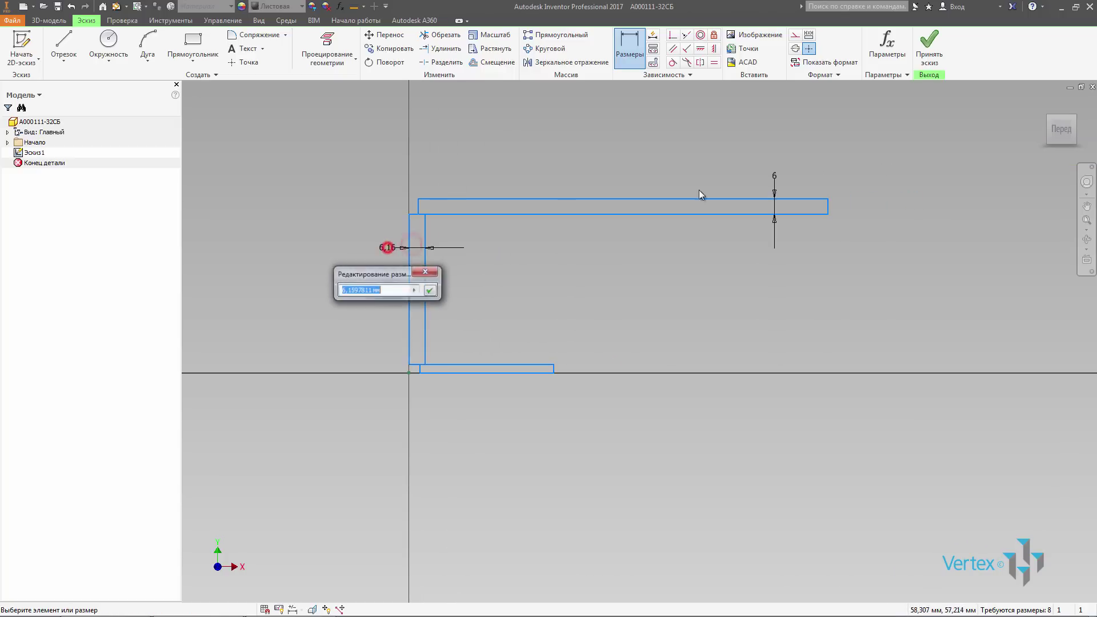
{"action": "left_click", "coordinate": [774, 177]}
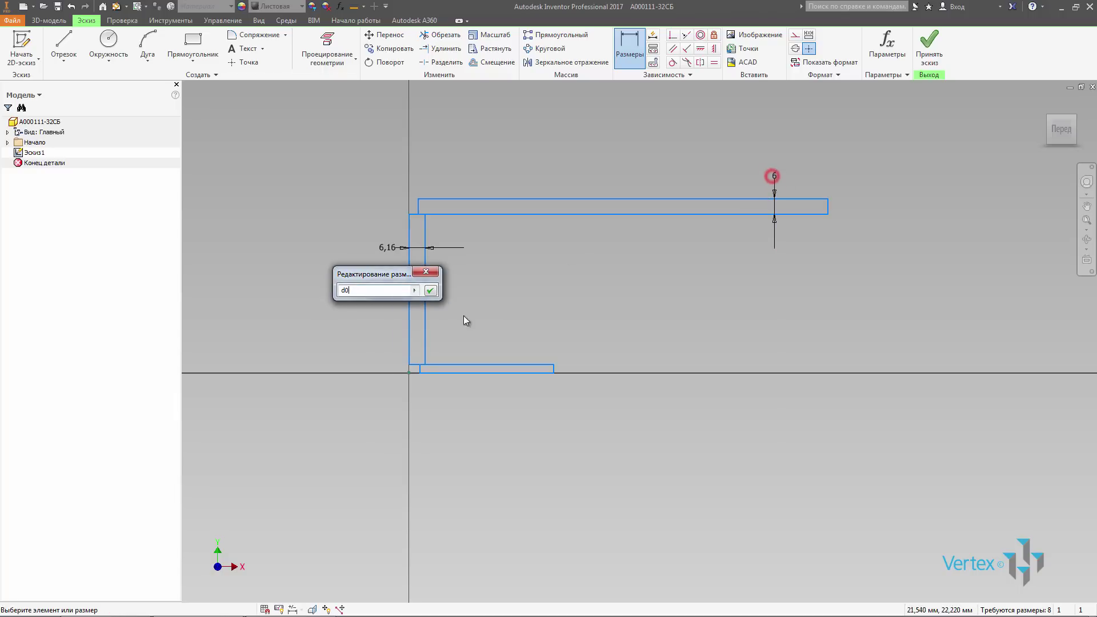
{"action": "key", "text": "Return"}
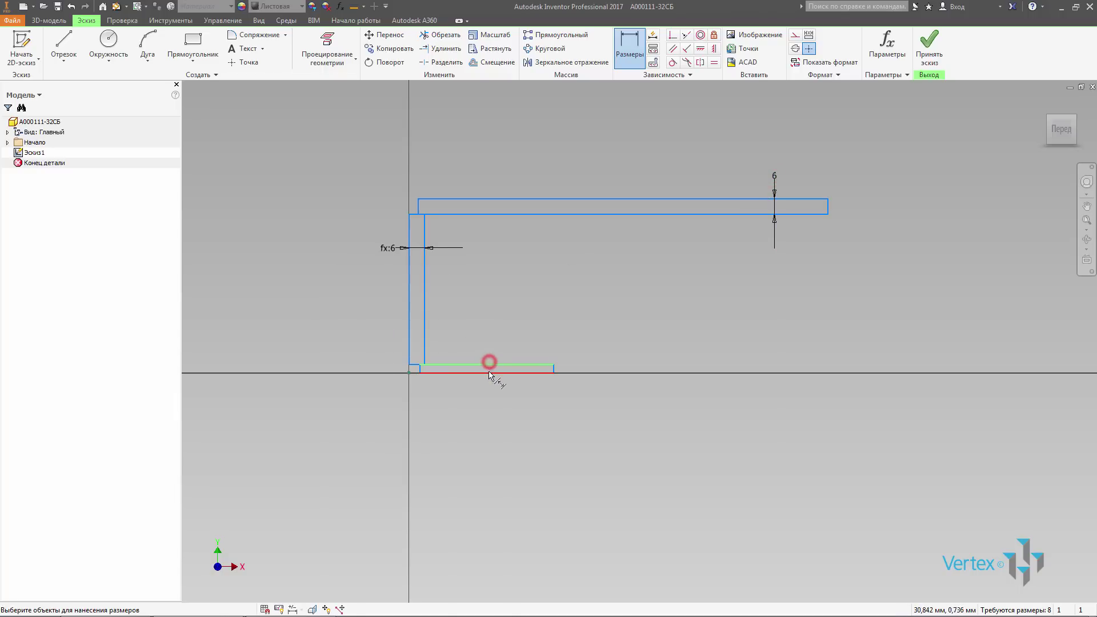
- Dimension the lower rectangle's thickness and link it to the upper rectangle's 6 mm thickness dimension
{"action": "left_click", "coordinate": [496, 387]}
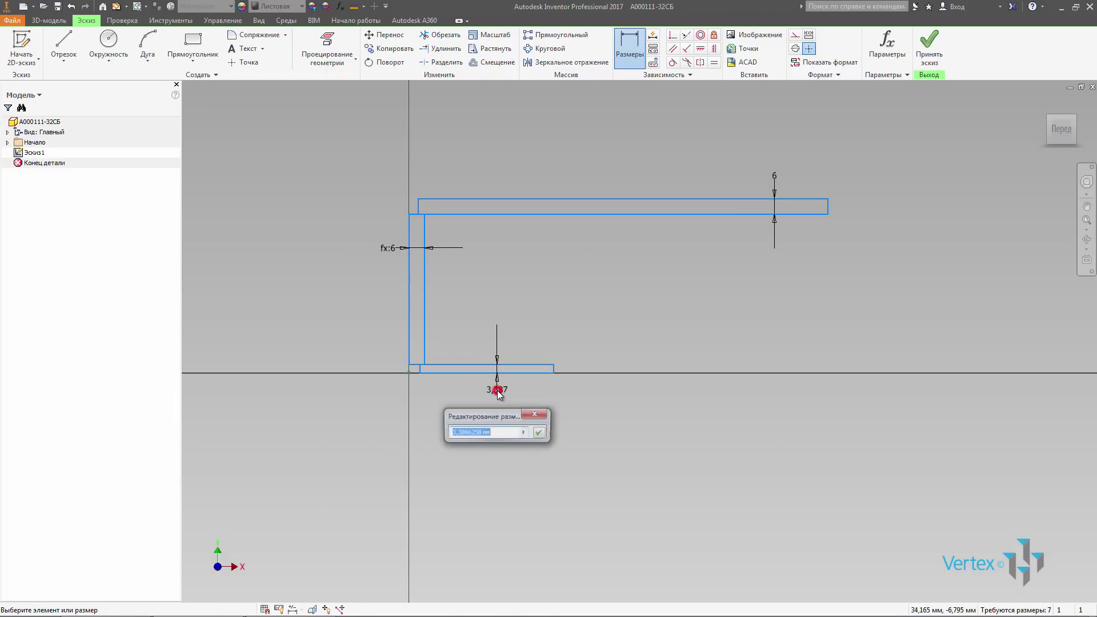
{"action": "left_click", "coordinate": [773, 177]}
{"action": "left_click", "coordinate": [539, 433]}
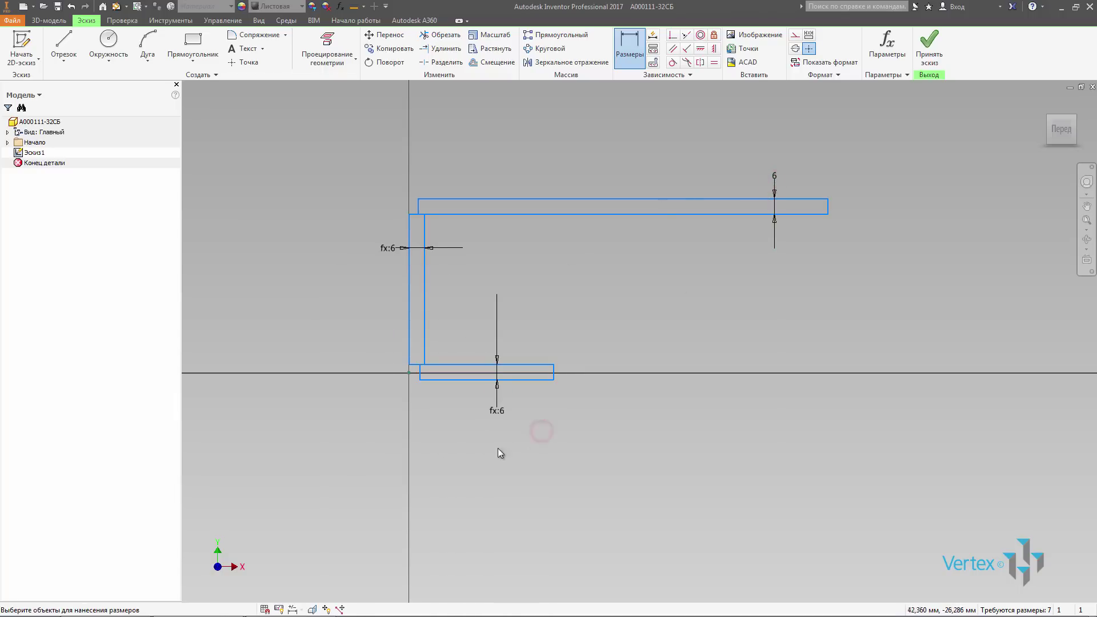
- Constrain the lower rectangle's bottom-left corner horizontally level with the sketch origin
{"action": "right_click", "coordinate": [466, 440]}
{"action": "left_click", "coordinate": [473, 441]}
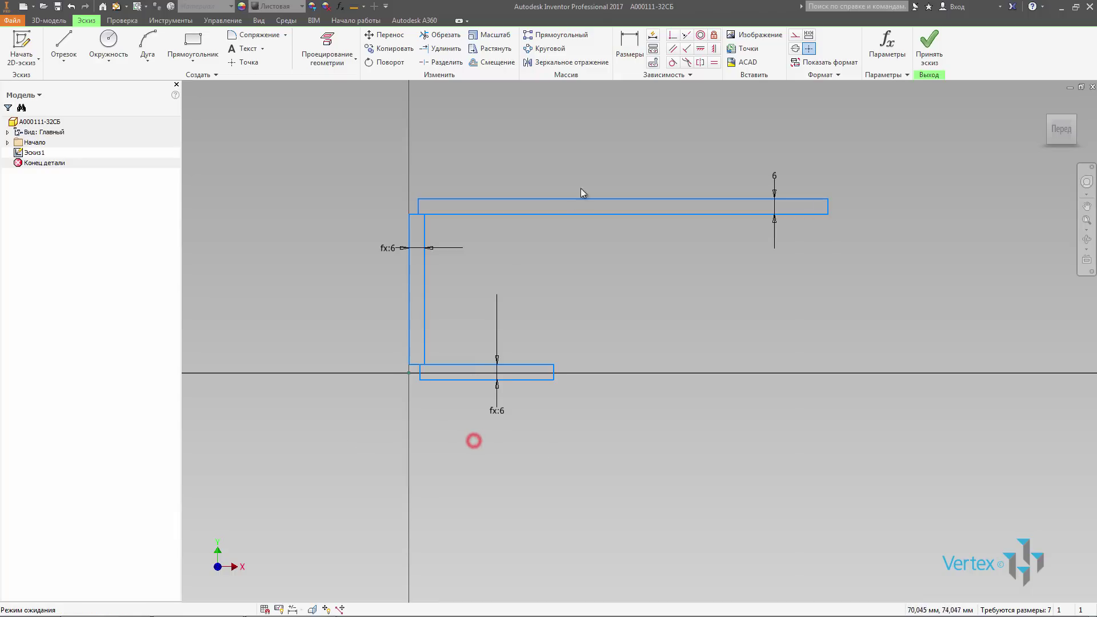
{"action": "left_click", "coordinate": [700, 49]}
{"action": "scroll", "coordinate": [402, 444], "scroll_direction": "up", "scroll_amount": 3}
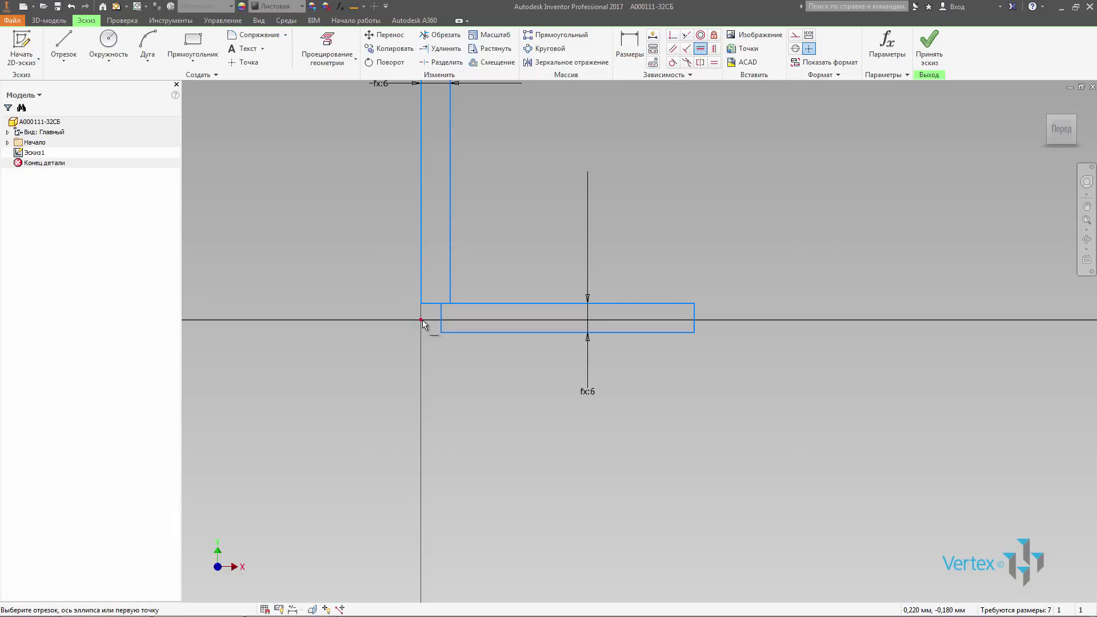
{"action": "left_click", "coordinate": [422, 320]}
{"action": "left_click", "coordinate": [440, 333]}
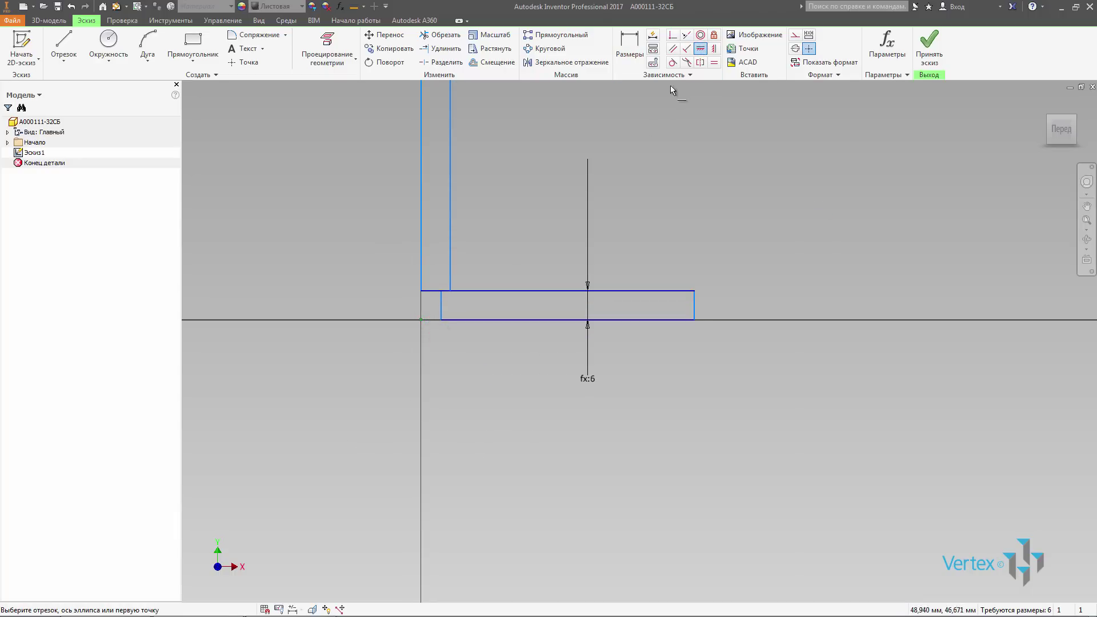
- Constrain the upright rectangle's lower-left corner vertically in line with the sketch origin
{"action": "left_click", "coordinate": [714, 49]}
{"action": "left_click", "coordinate": [421, 292]}
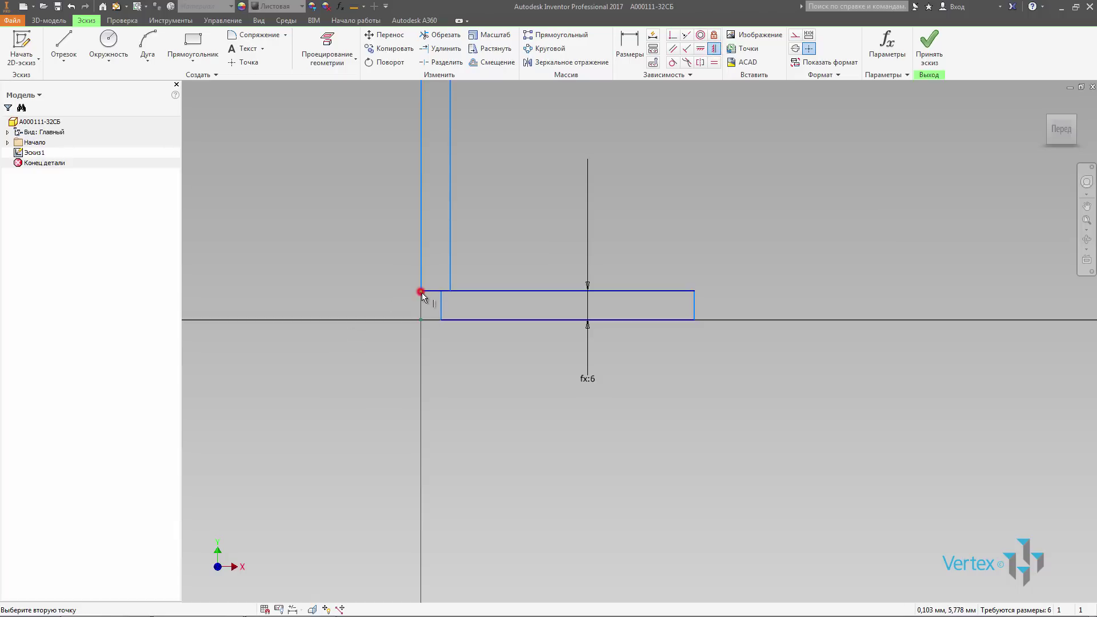
{"action": "left_click", "coordinate": [420, 320]}
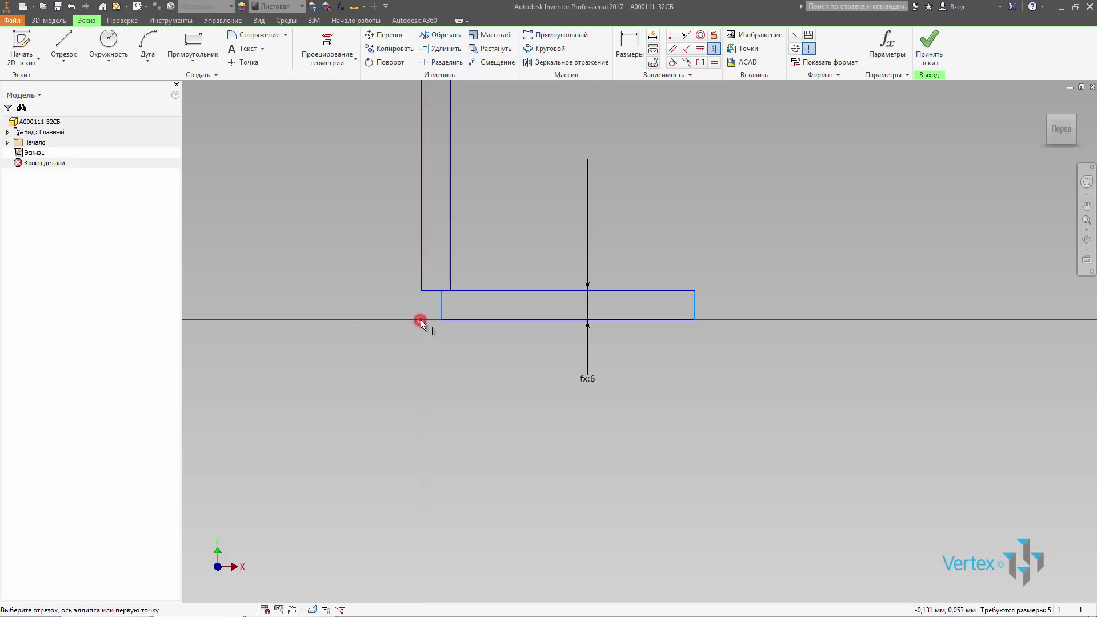
- Constrain the left ends of the lower and upper horizontal rectangles into vertical alignment with each other
{"action": "left_click", "coordinate": [438, 291]}
{"action": "scroll", "coordinate": [435, 378], "scroll_direction": "down", "scroll_amount": 3}
{"action": "scroll", "coordinate": [443, 252], "scroll_direction": "up", "scroll_amount": 4}
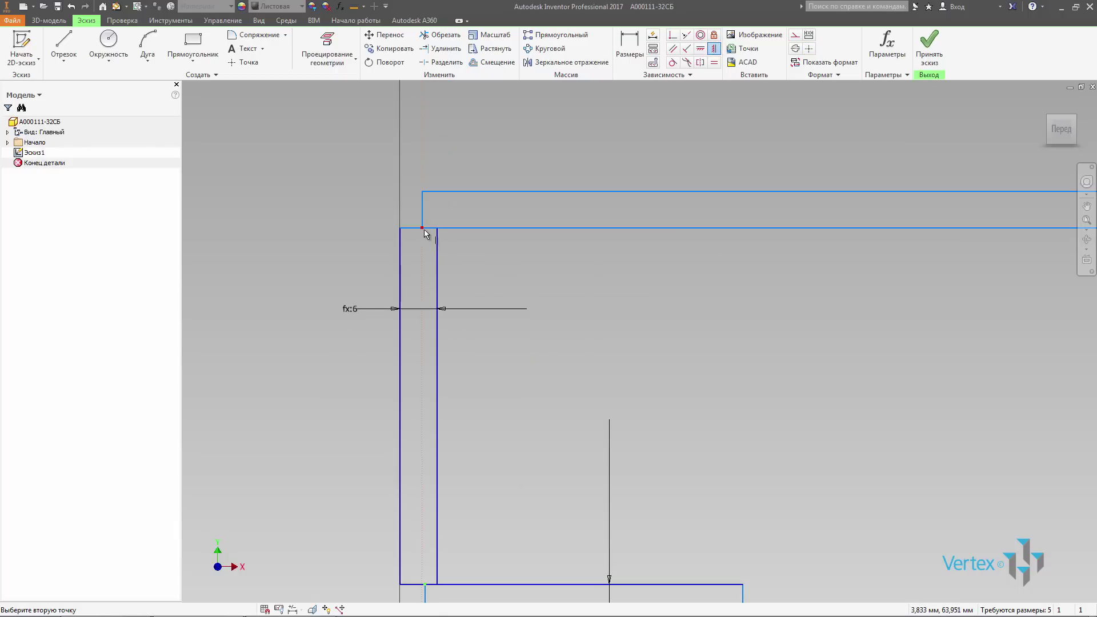
{"action": "left_click", "coordinate": [424, 233]}
{"action": "scroll", "coordinate": [440, 214], "scroll_direction": "down", "scroll_amount": 2}
{"action": "scroll", "coordinate": [360, 240], "scroll_direction": "down", "scroll_amount": 2}
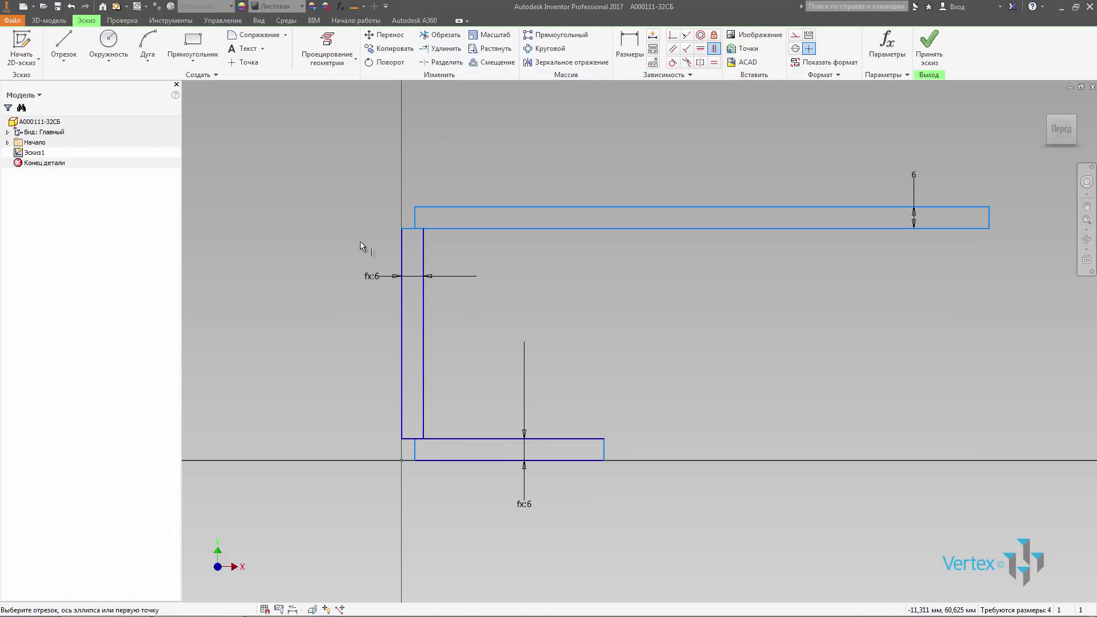
{"action": "key", "text": "Escape"}
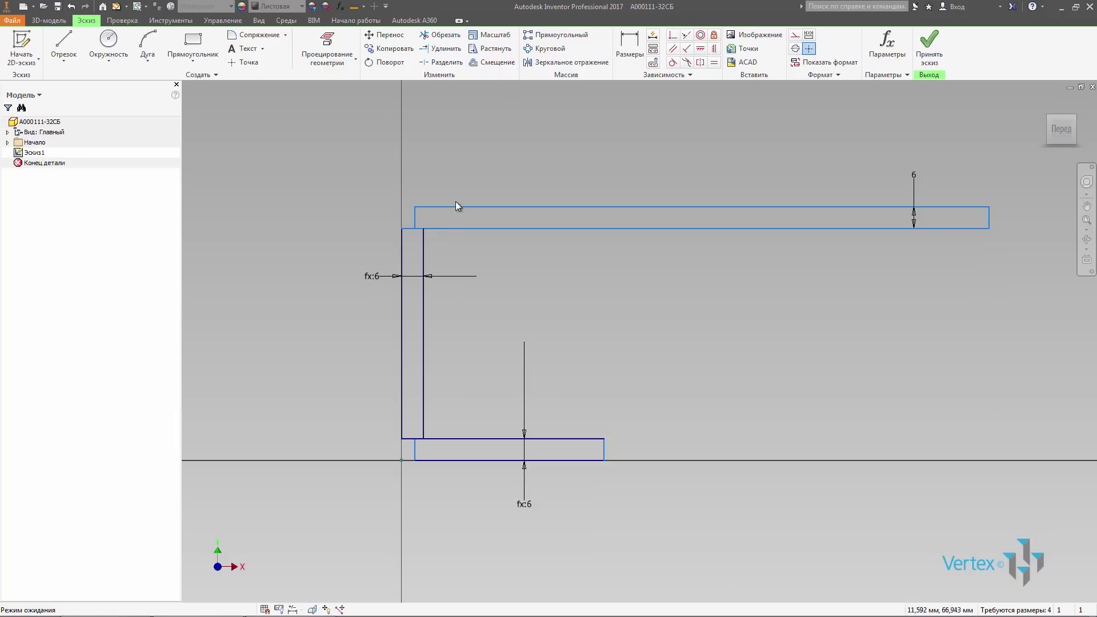
- Dimension the lower rectangle's left end at 4 mm from the upright's outer edge
{"action": "left_click", "coordinate": [630, 46]}
{"action": "scroll", "coordinate": [399, 242], "scroll_direction": "up", "scroll_amount": 1}
{"action": "middle_click_drag", "start_coordinate": [398, 245], "coordinate": [403, 83]}
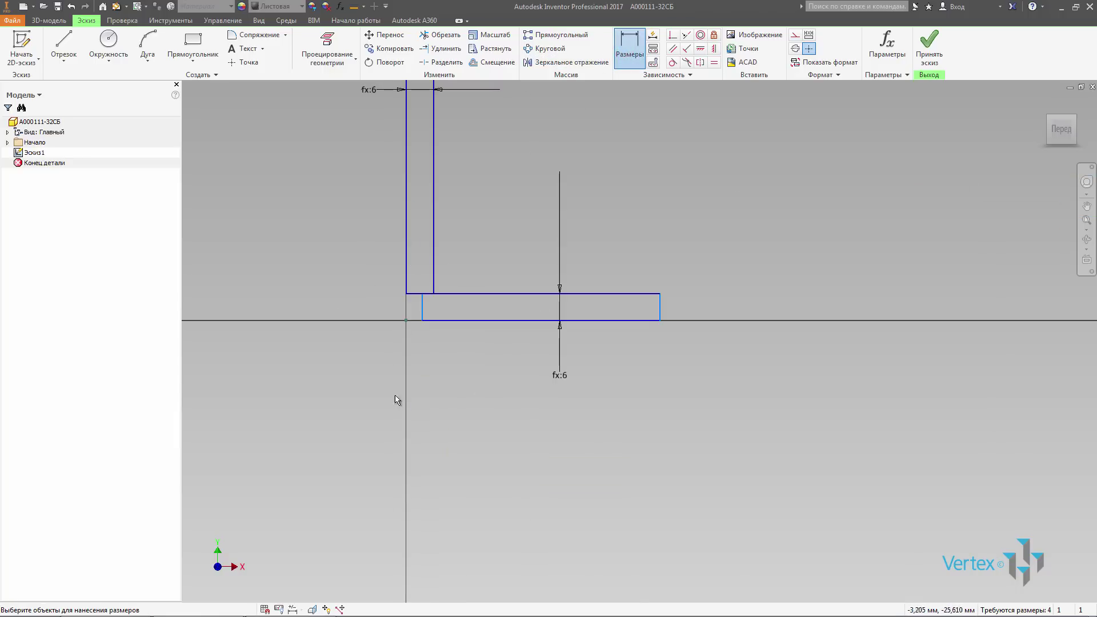
{"action": "left_click", "coordinate": [406, 264]}
{"action": "left_click", "coordinate": [422, 303]}
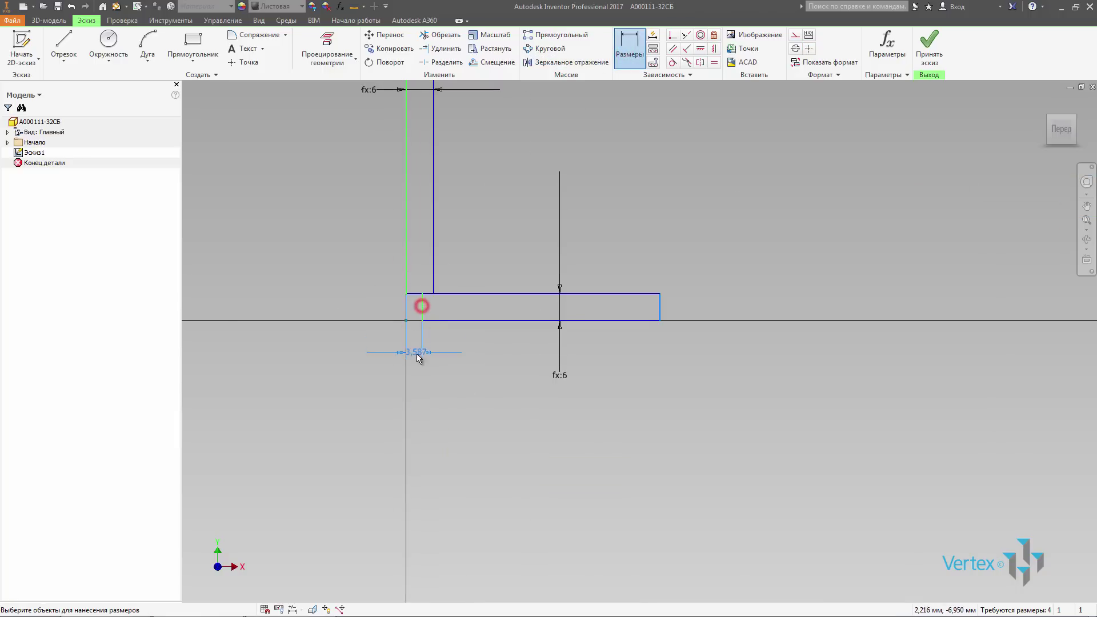
{"action": "left_click", "coordinate": [441, 353]}
{"action": "type", "text": "4"}
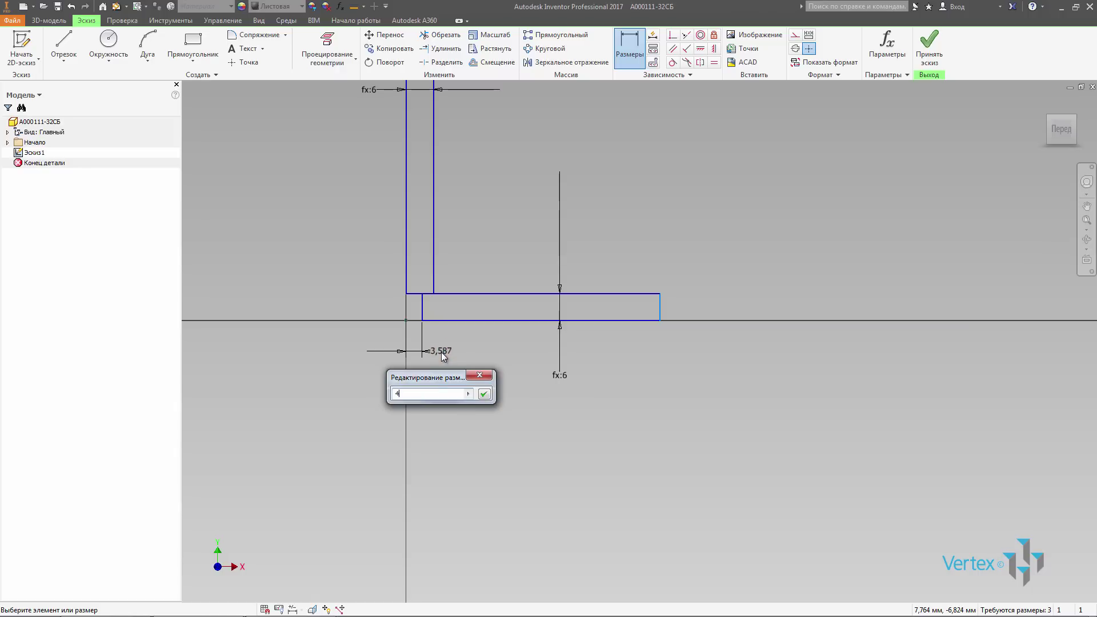
{"action": "key", "text": "Return"}
{"action": "scroll", "coordinate": [442, 355], "scroll_direction": "down", "scroll_amount": 2}
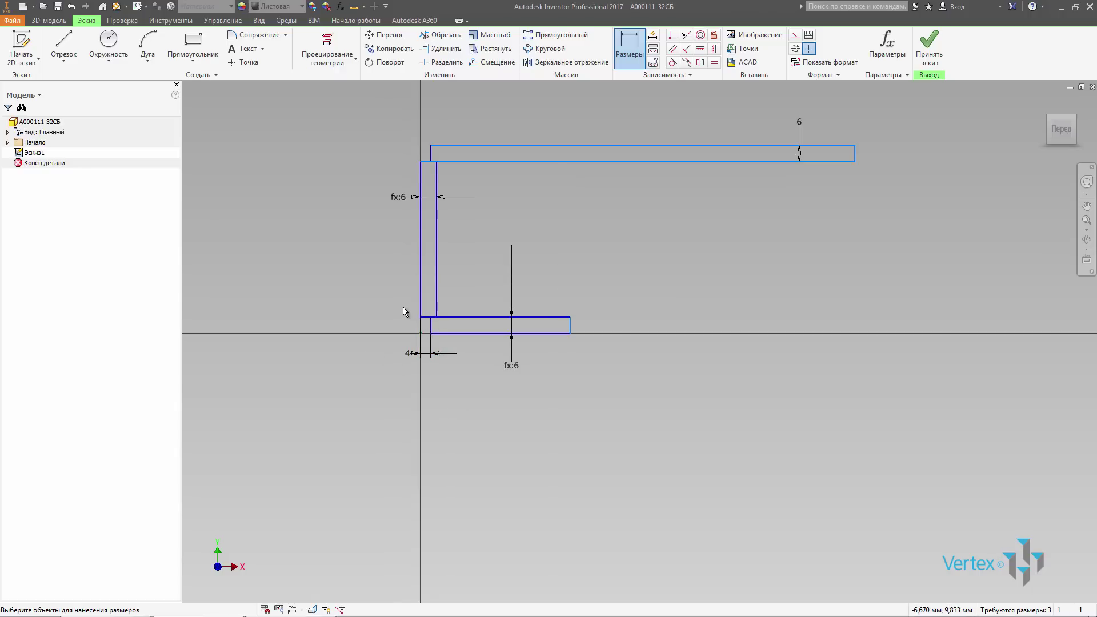
- Dimension the overall height from the lower rectangle's bottom edge to the upper rectangle's top edge as 90 mm
{"action": "left_click", "coordinate": [446, 335]}
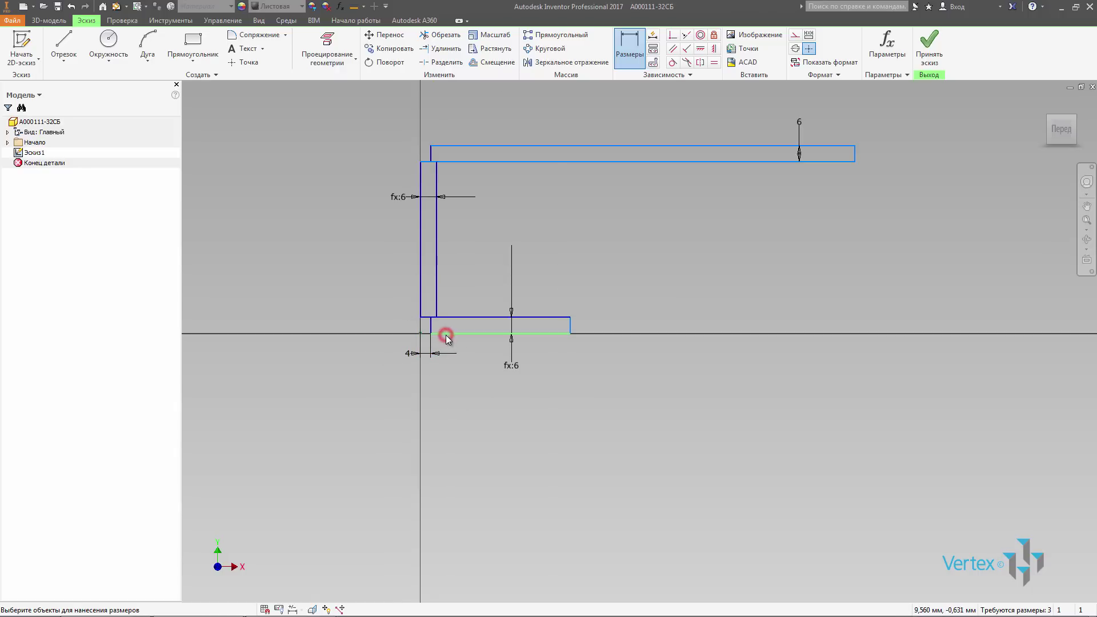
{"action": "left_click", "coordinate": [465, 147]}
{"action": "left_click", "coordinate": [358, 200]}
{"action": "type", "text": "90"}
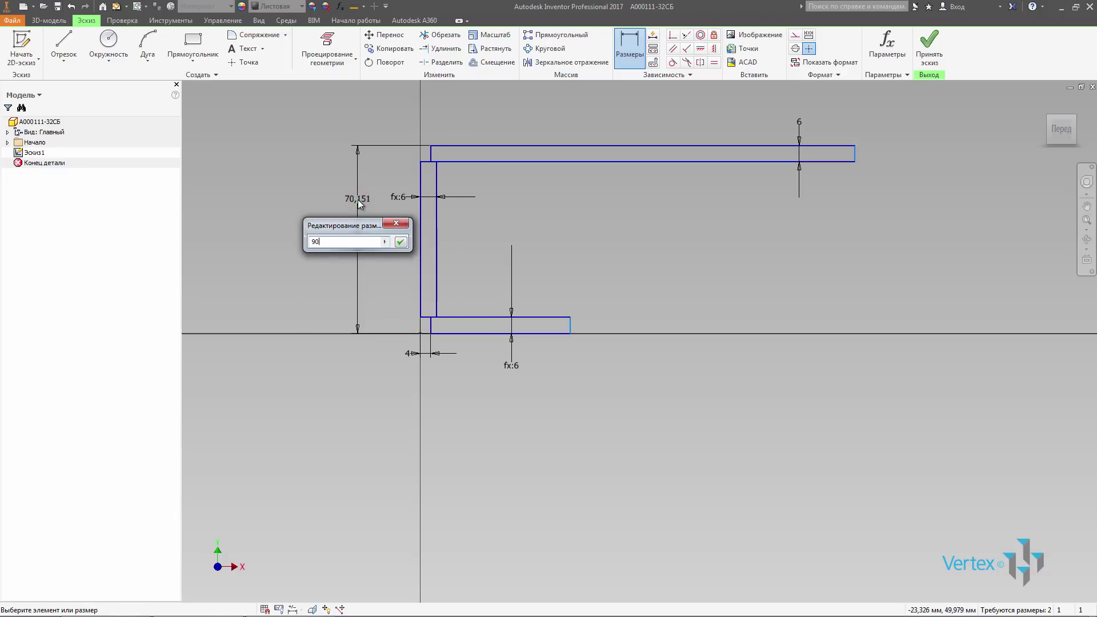
{"action": "key", "text": "Return"}
{"action": "scroll", "coordinate": [420, 334], "scroll_direction": "down", "scroll_amount": 2}
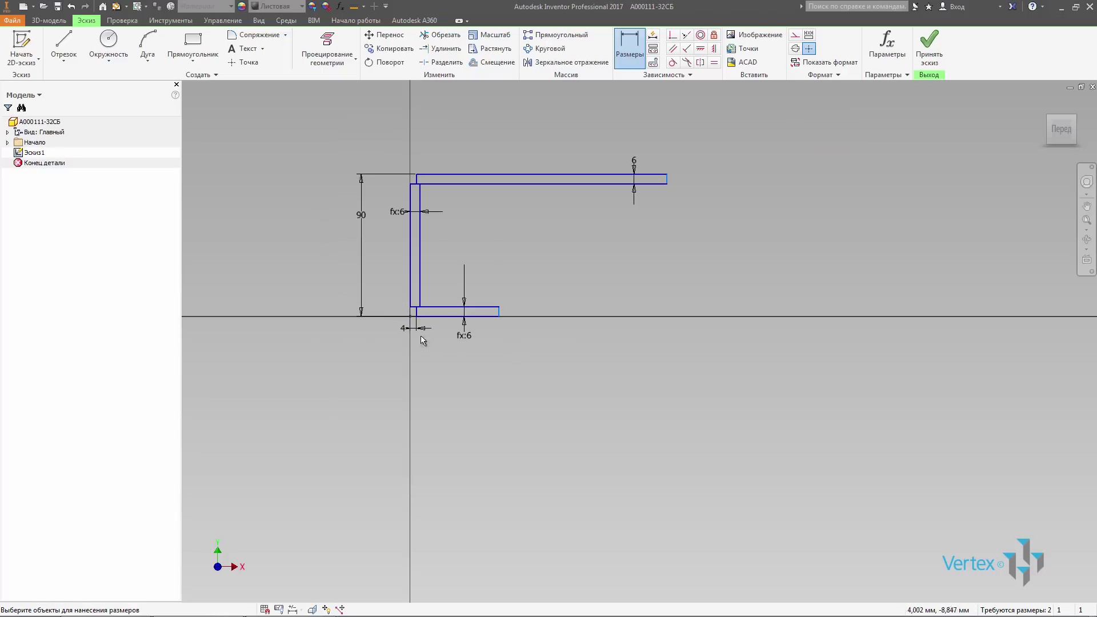
- Dimension the distance from the upright's outer edge to the lower rectangle's free end as 50 mm
{"action": "scroll", "coordinate": [406, 322], "scroll_direction": "up", "scroll_amount": 3}
{"action": "left_click", "coordinate": [420, 275]}
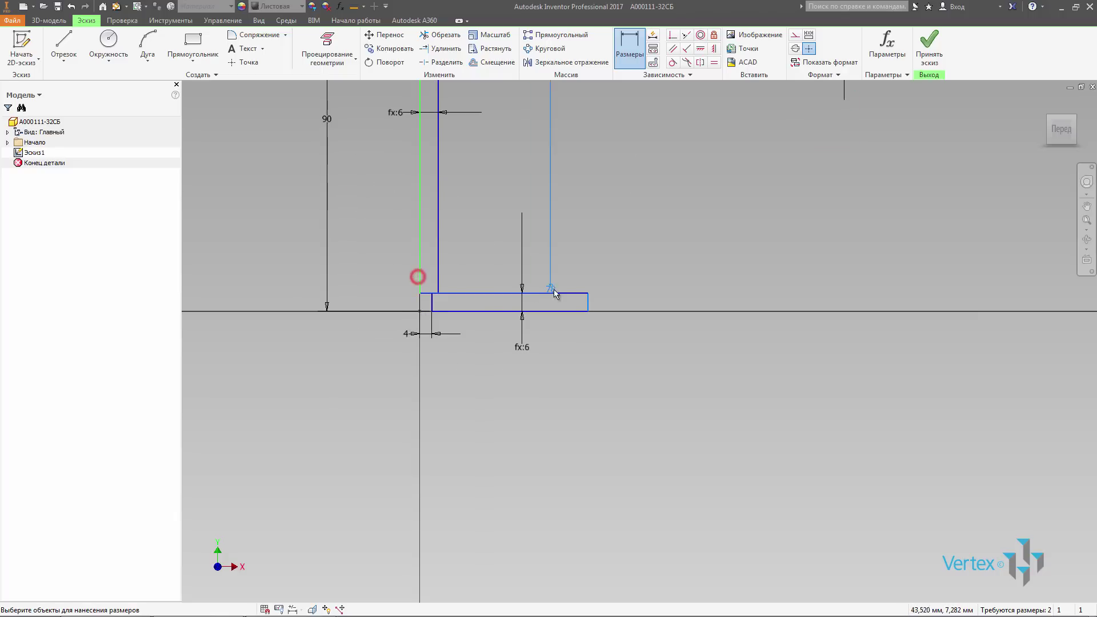
{"action": "left_click", "coordinate": [588, 302]}
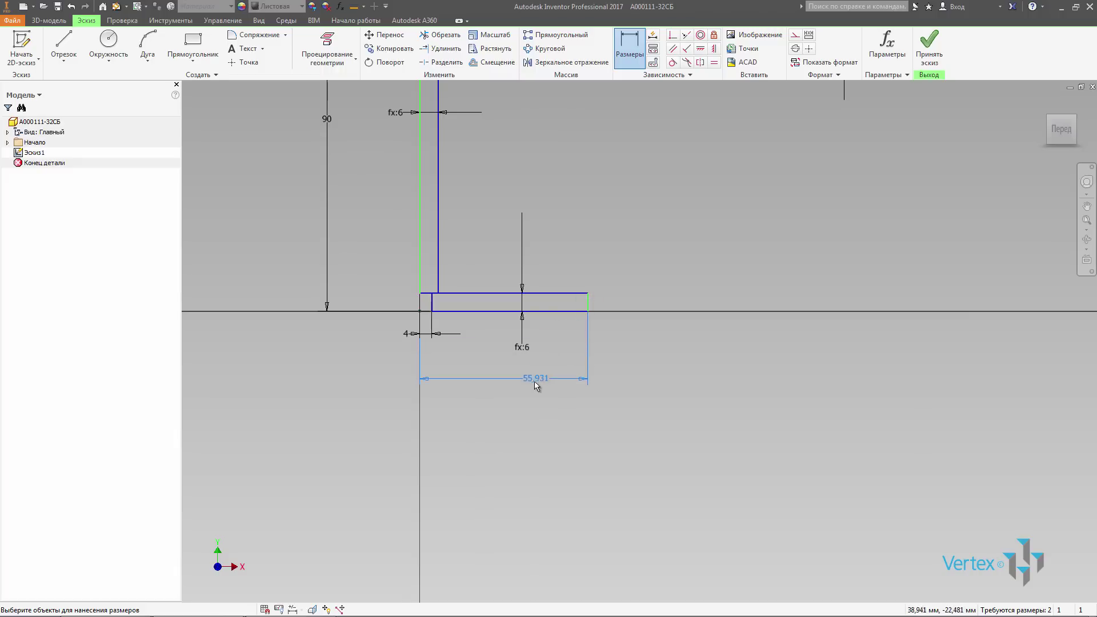
{"action": "left_click", "coordinate": [535, 384]}
{"action": "type", "text": "5"}
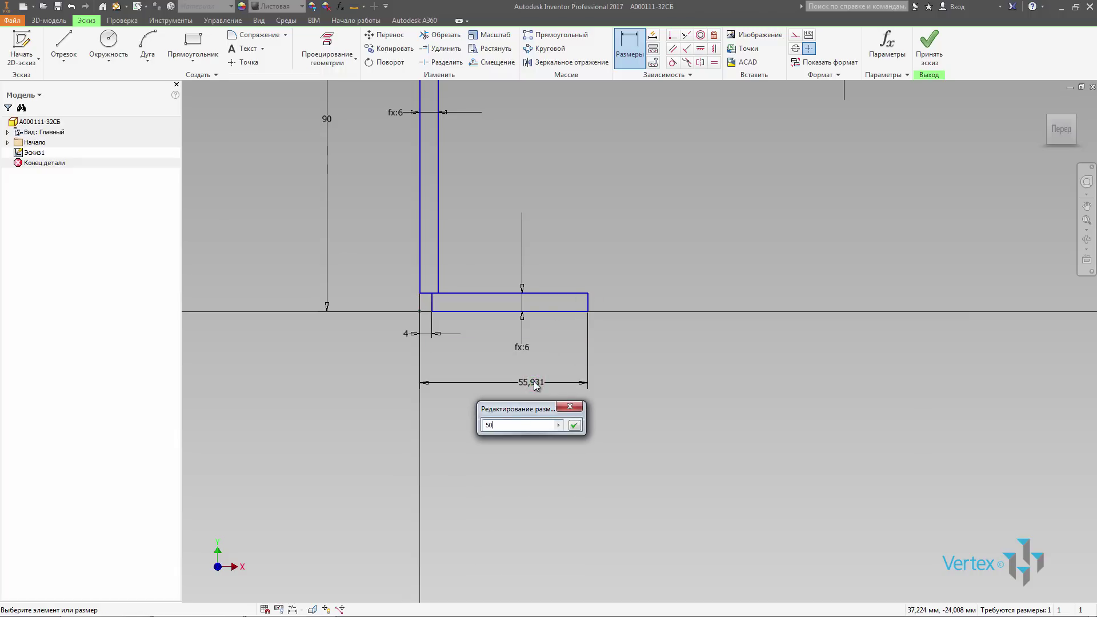
{"action": "type", "text": "0"}
{"action": "key", "text": "Return"}
{"action": "scroll", "coordinate": [479, 362], "scroll_direction": "up", "scroll_amount": 3}
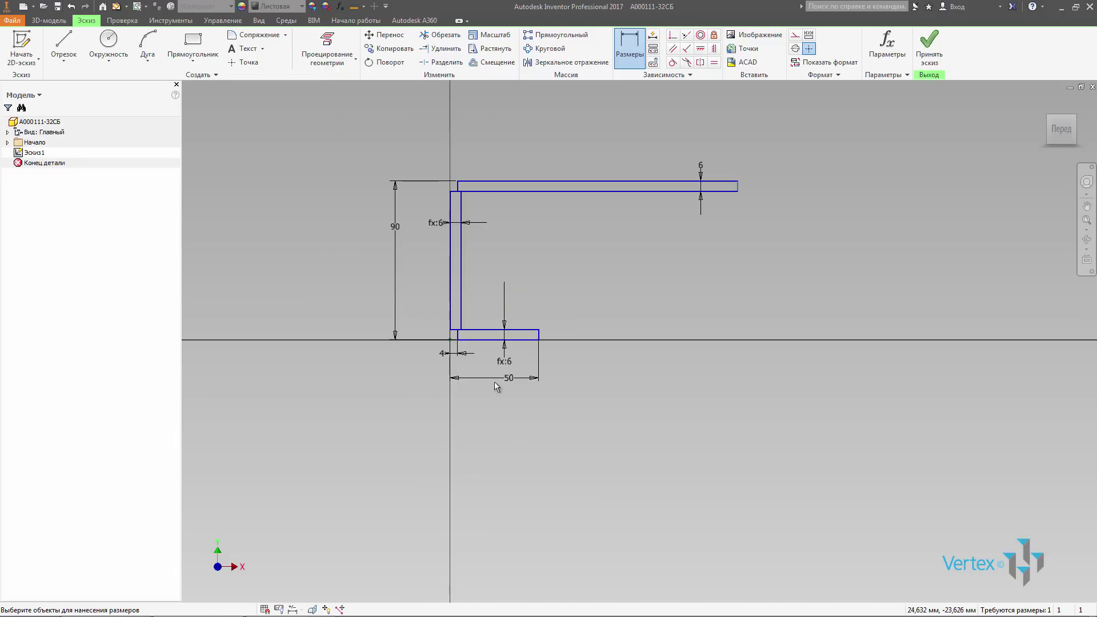
- Dimension the distance from the upright's outer edge to the upper rectangle's free end as 215 mm
{"action": "scroll", "coordinate": [459, 168], "scroll_direction": "down", "scroll_amount": 4}
{"action": "left_click", "coordinate": [435, 228]}
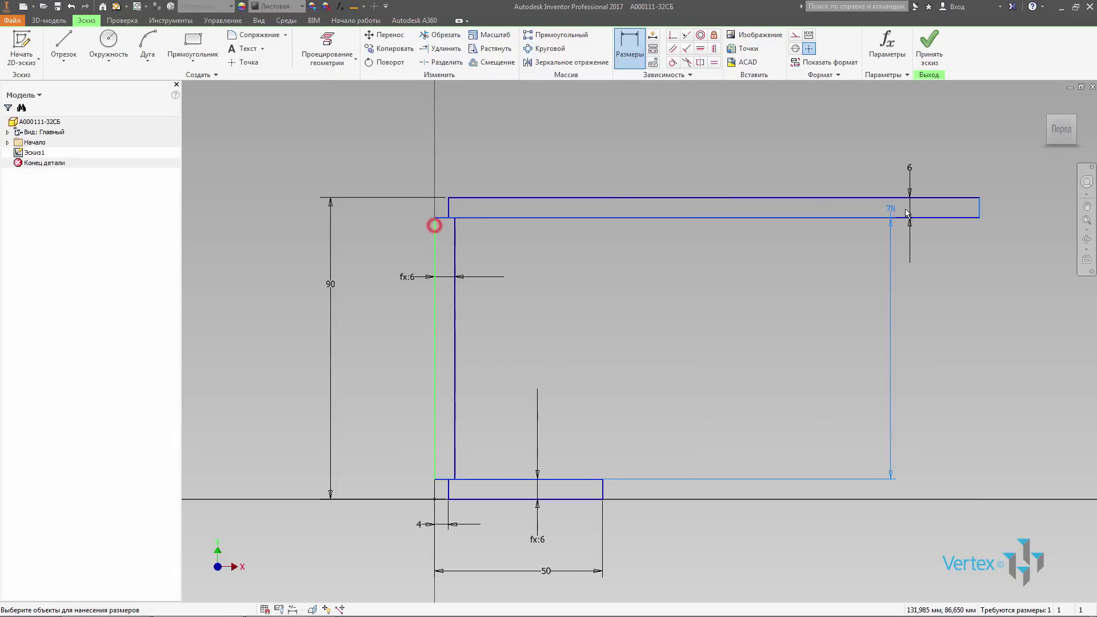
{"action": "left_click", "coordinate": [978, 213]}
{"action": "scroll", "coordinate": [855, 303], "scroll_direction": "up", "scroll_amount": 2}
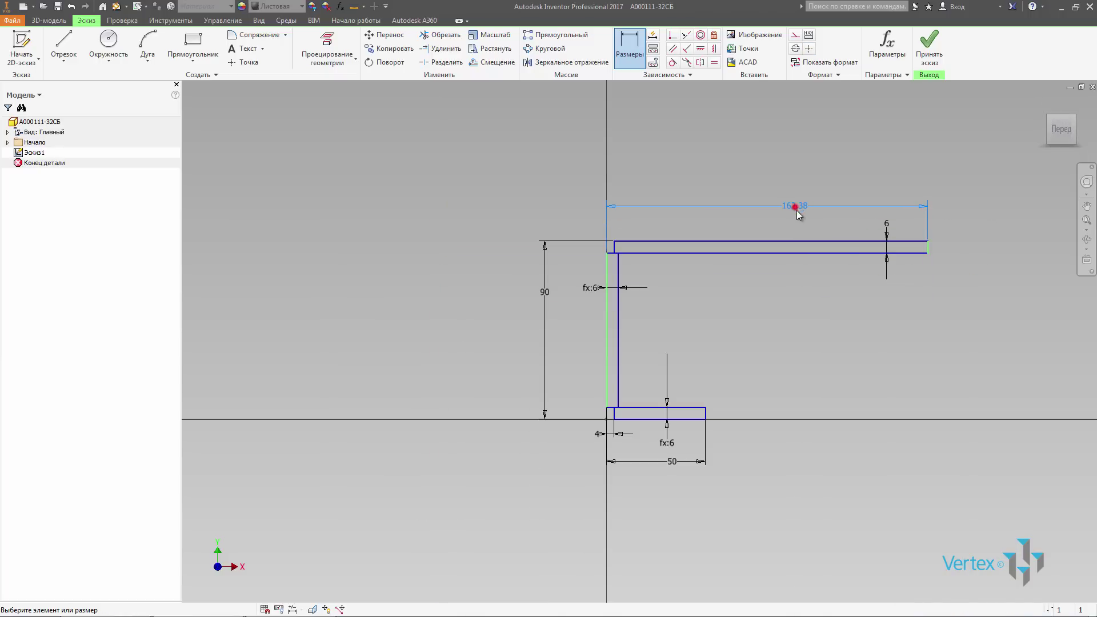
{"action": "left_click", "coordinate": [796, 207]}
{"action": "type", "text": "215"}
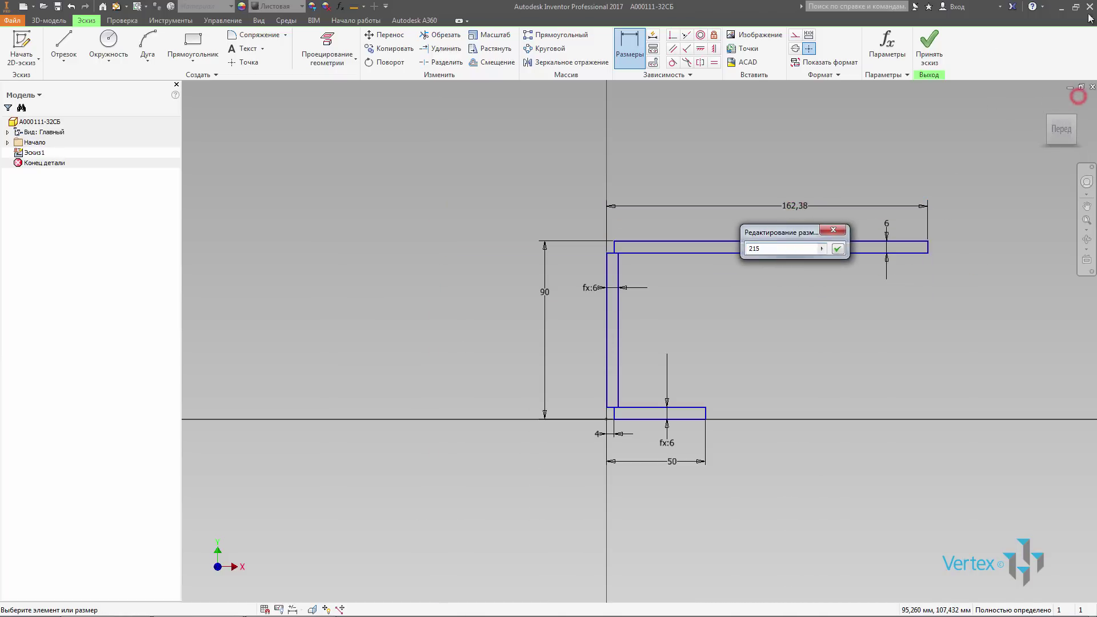
{"action": "key", "text": "Return"}
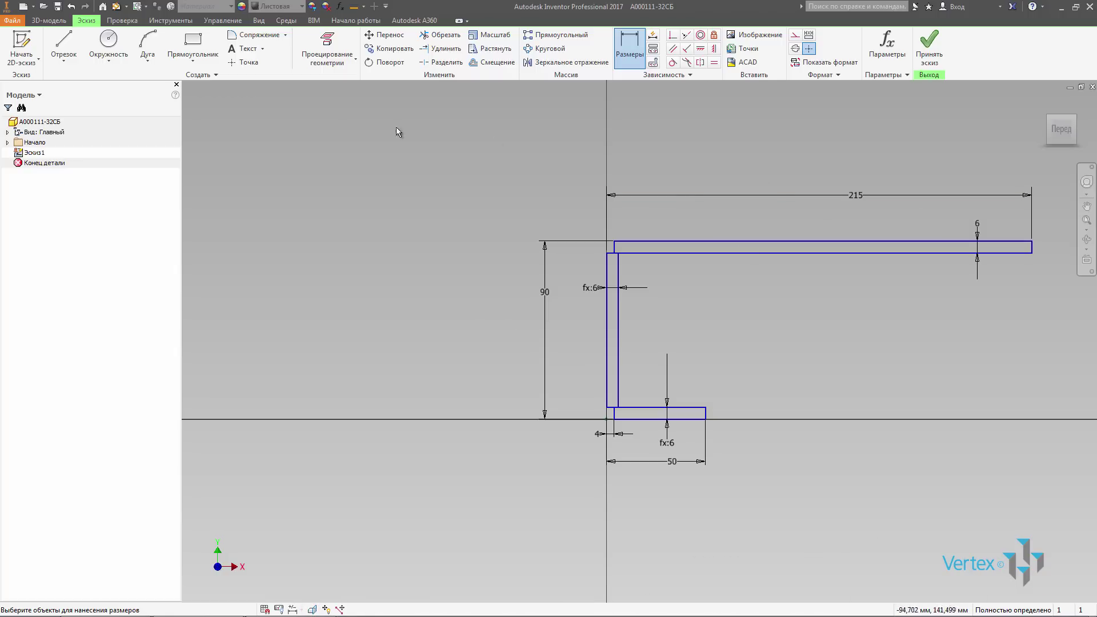
- Draw the rib outline: a 25 mm vertical line down from the upper plate's underside, continued diagonally to the lower plate's upper outer corner
{"action": "left_click", "coordinate": [63, 45]}
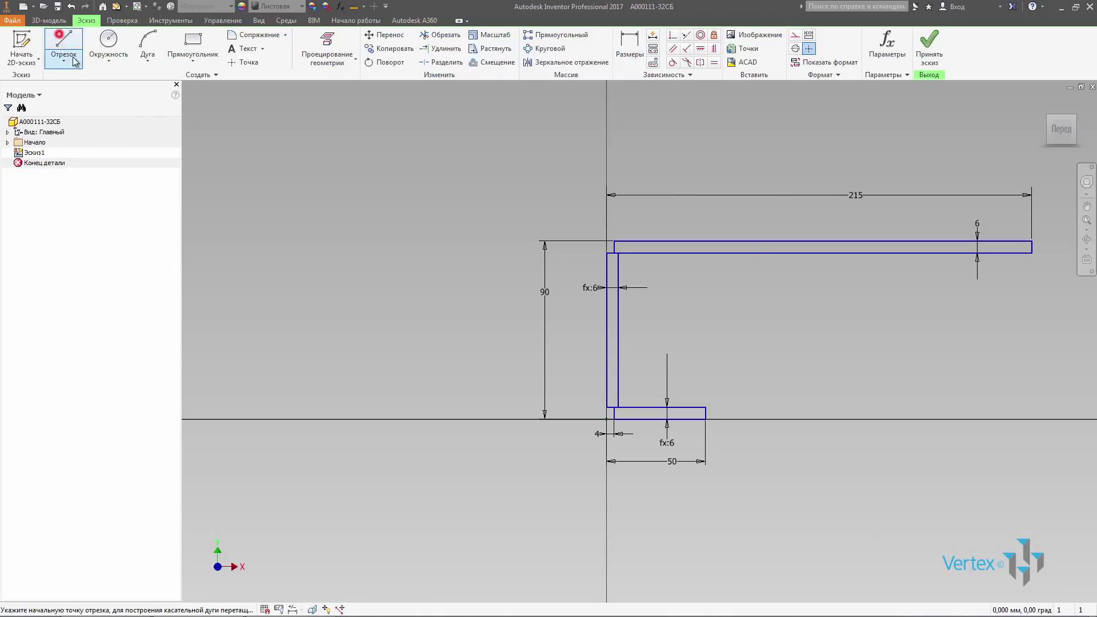
{"action": "left_click", "coordinate": [845, 253]}
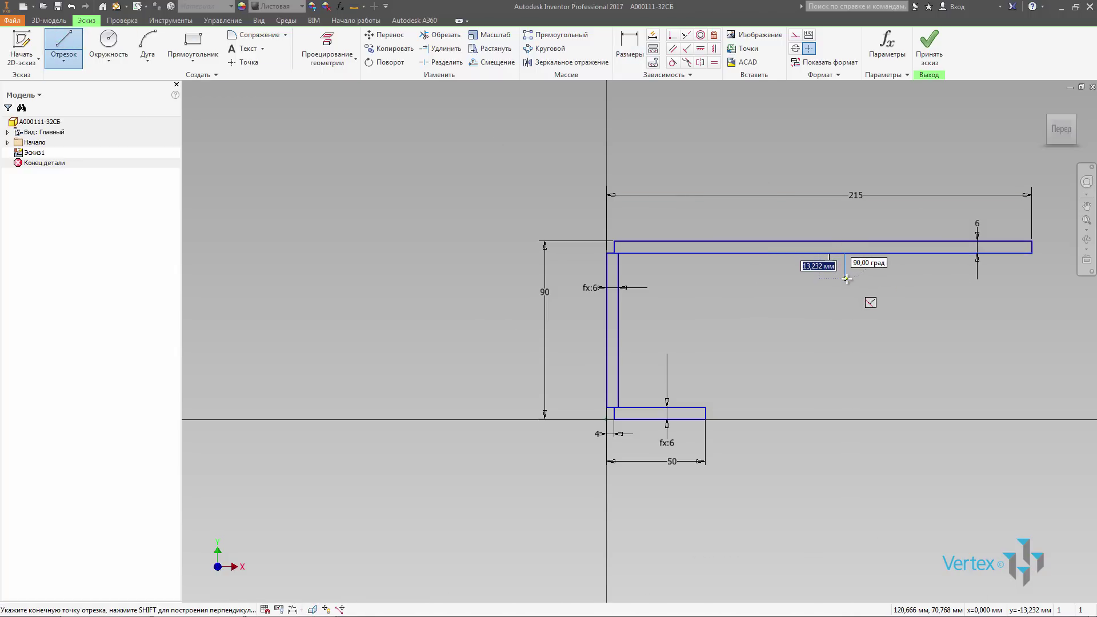
{"action": "type", "text": "25"}
{"action": "key", "text": "Return"}
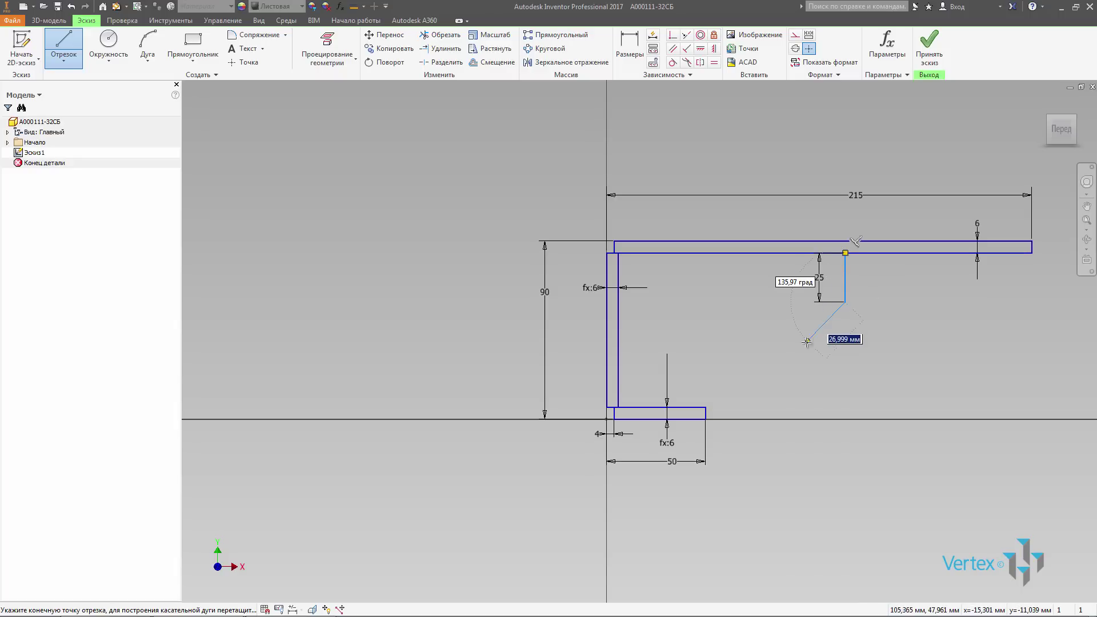
{"action": "left_click", "coordinate": [704, 411]}
{"action": "middle_click_drag", "start_coordinate": [715, 307], "coordinate": [590, 295]}
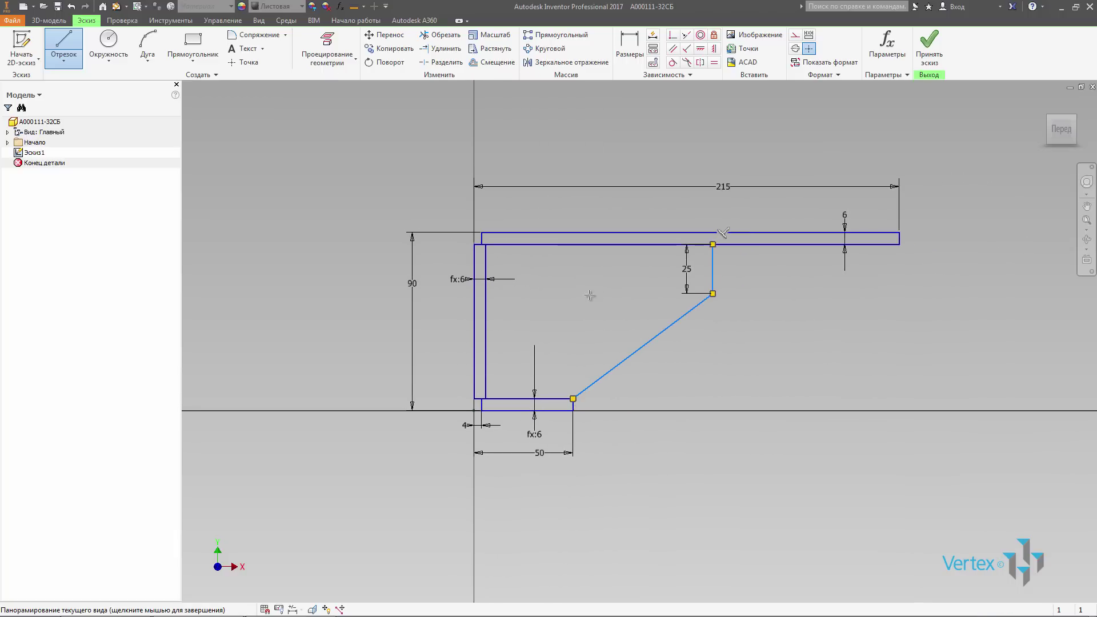
- Dimension the rib's short vertical edge at 100 mm from the upright's outer edge
{"action": "left_click", "coordinate": [630, 45]}
{"action": "left_click", "coordinate": [473, 252]}
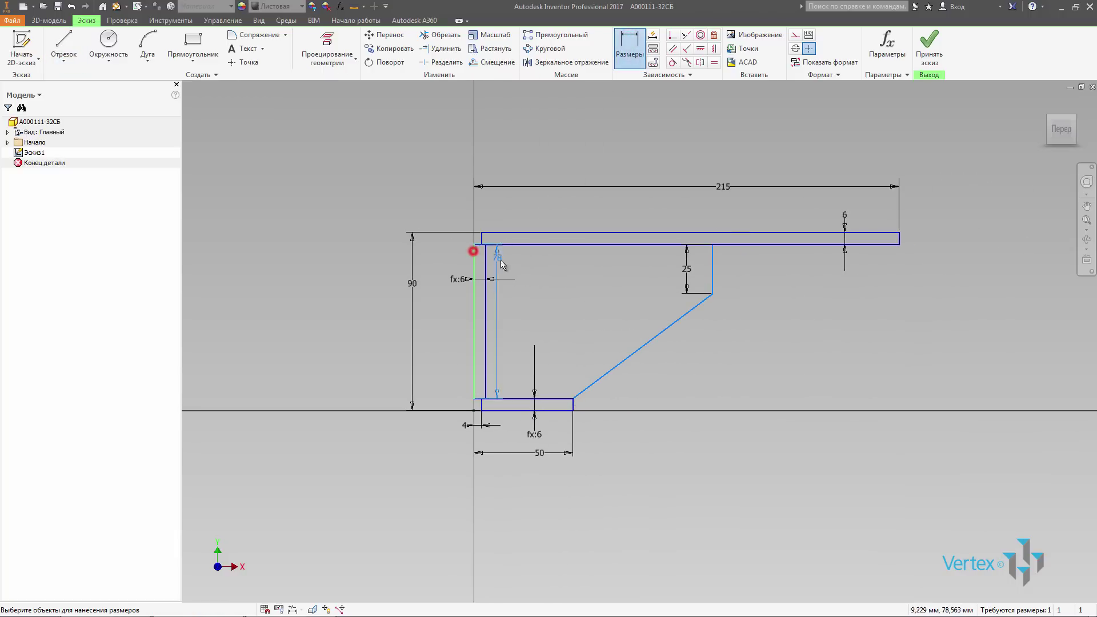
{"action": "left_click", "coordinate": [710, 263]}
{"action": "left_click", "coordinate": [584, 315]}
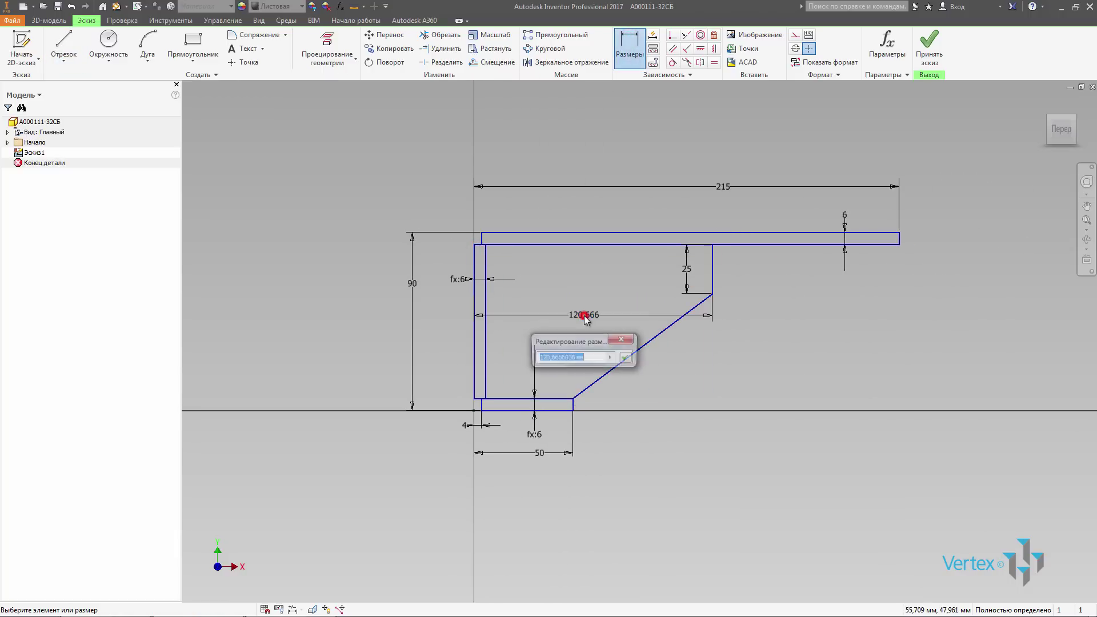
{"action": "type", "text": "100"}
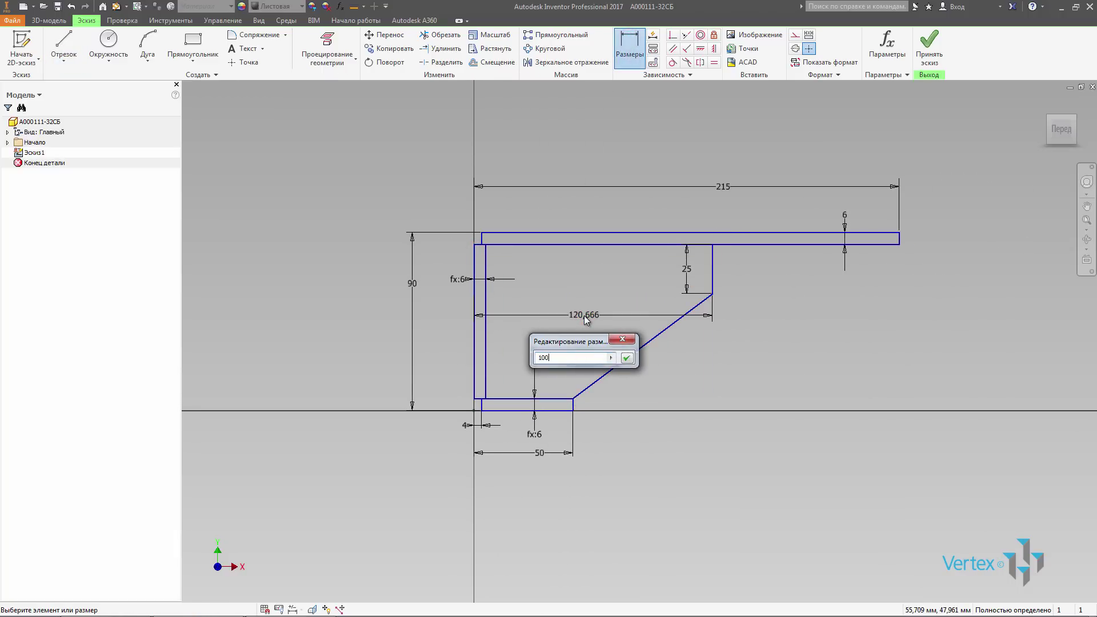
{"action": "key", "text": "Return"}
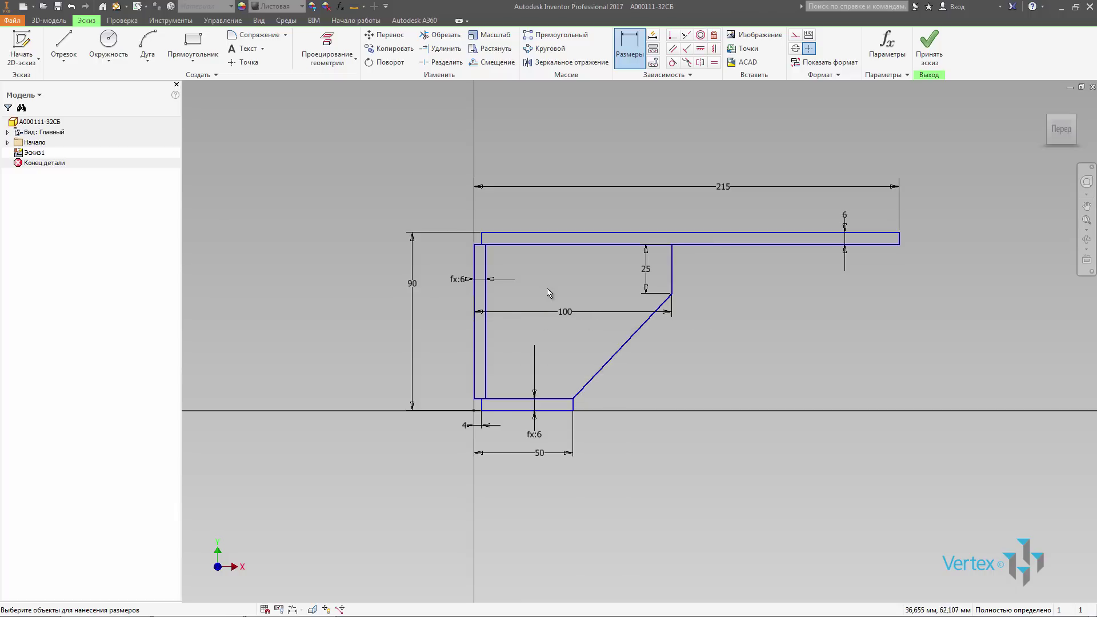
{"action": "scroll", "coordinate": [535, 286], "scroll_direction": "down", "scroll_amount": 3}
{"action": "key", "text": "Escape"}
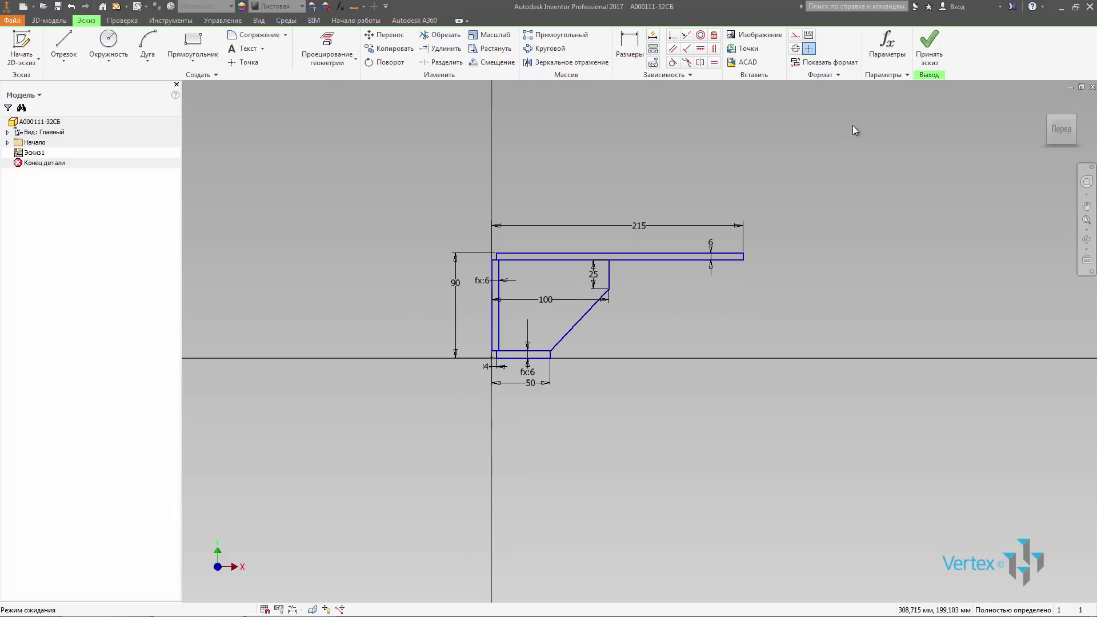
- Finish the profile sketch and set up a symmetric extrusion of the upper plate's profile about the sketch plane
{"action": "left_click", "coordinate": [929, 45]}
{"action": "mouse_move", "coordinate": [475, 332]}
{"action": "middle_mouse_down"}
{"action": "mouse_move", "coordinate": [500, 348]}
{"action": "mouse_move", "coordinate": [458, 331]}
{"action": "middle_mouse_up"}
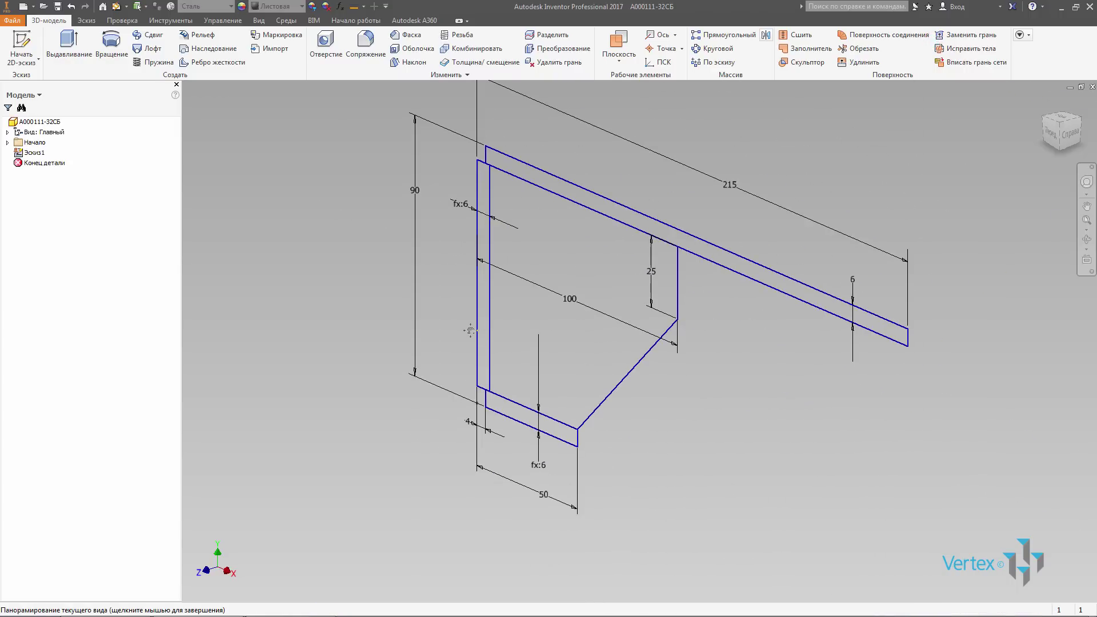
{"action": "scroll", "coordinate": [456, 329], "scroll_direction": "up", "scroll_amount": 2}
{"action": "scroll", "coordinate": [419, 343], "scroll_direction": "down", "scroll_amount": 2}
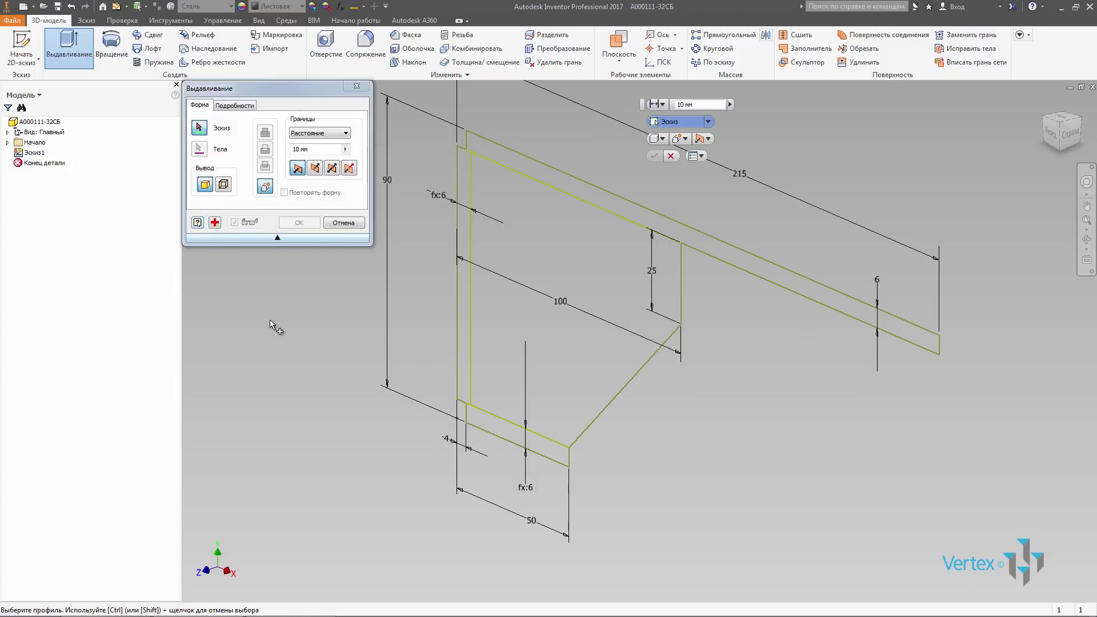
{"action": "scroll", "coordinate": [269, 320], "scroll_direction": "down", "scroll_amount": 3}
{"action": "left_click", "coordinate": [414, 228]}
{"action": "middle_click_drag", "start_coordinate": [438, 197], "coordinate": [505, 196]}
{"action": "left_click", "coordinate": [332, 168]}
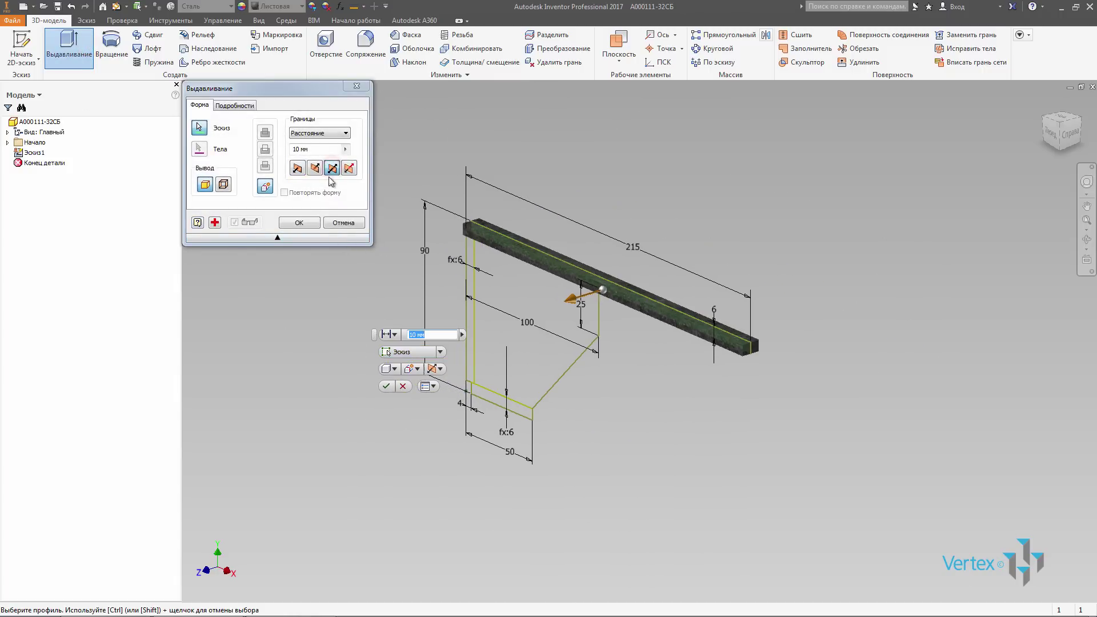
- Check the bracket's overall width in the PDF drawing and extrude the upper plate symmetrically to 190 mm
{"action": "left_click", "coordinate": [137, 613]}
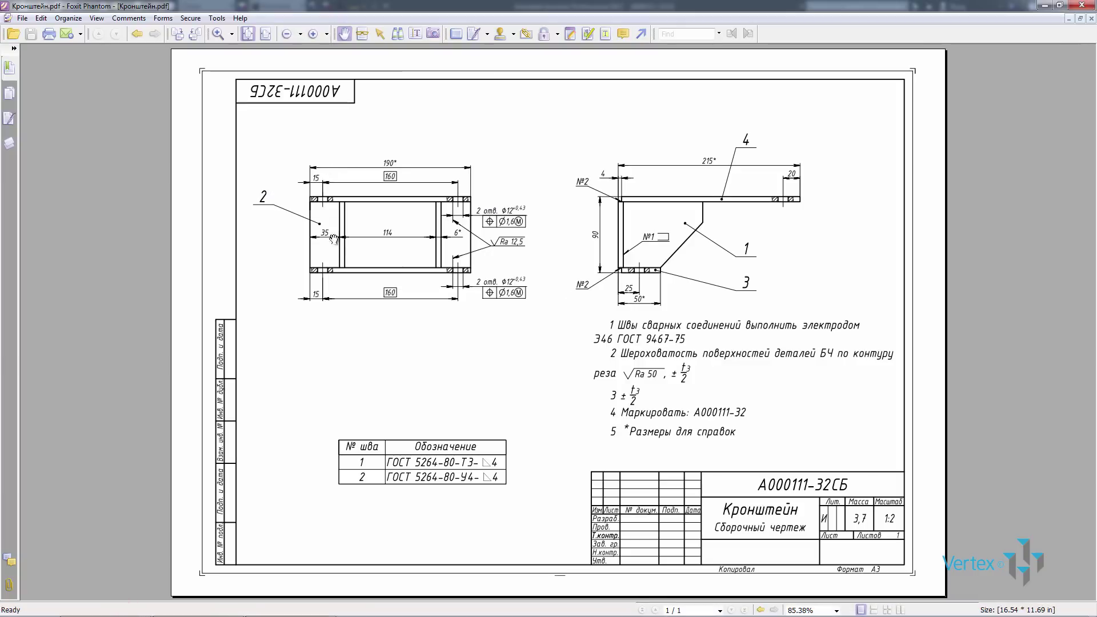
{"action": "left_click", "coordinate": [1053, 5]}
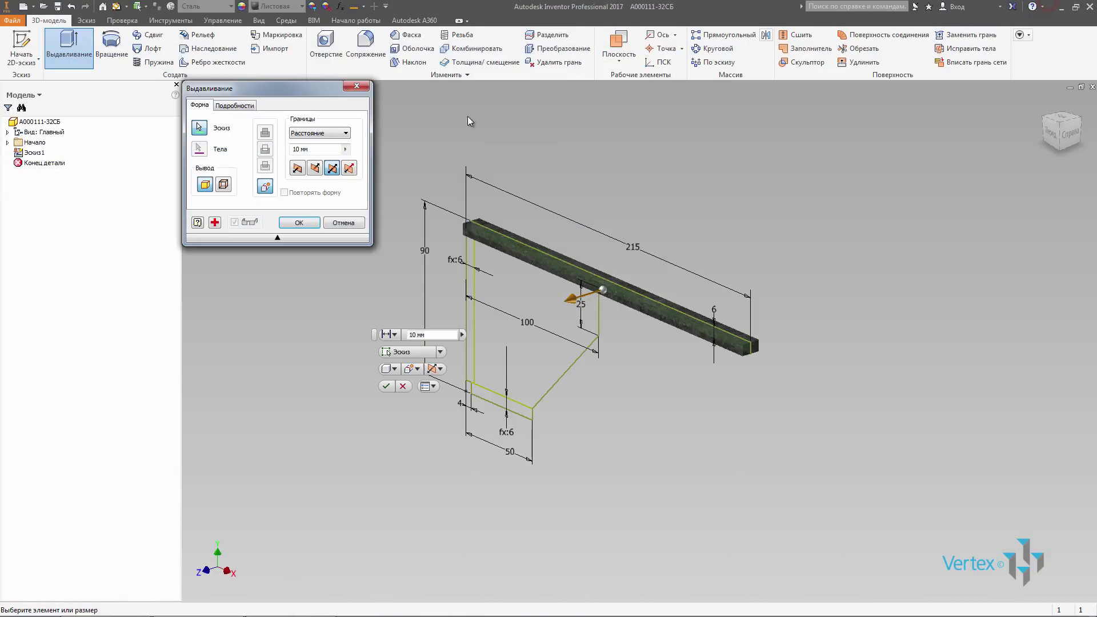
{"action": "type", "text": "190"}
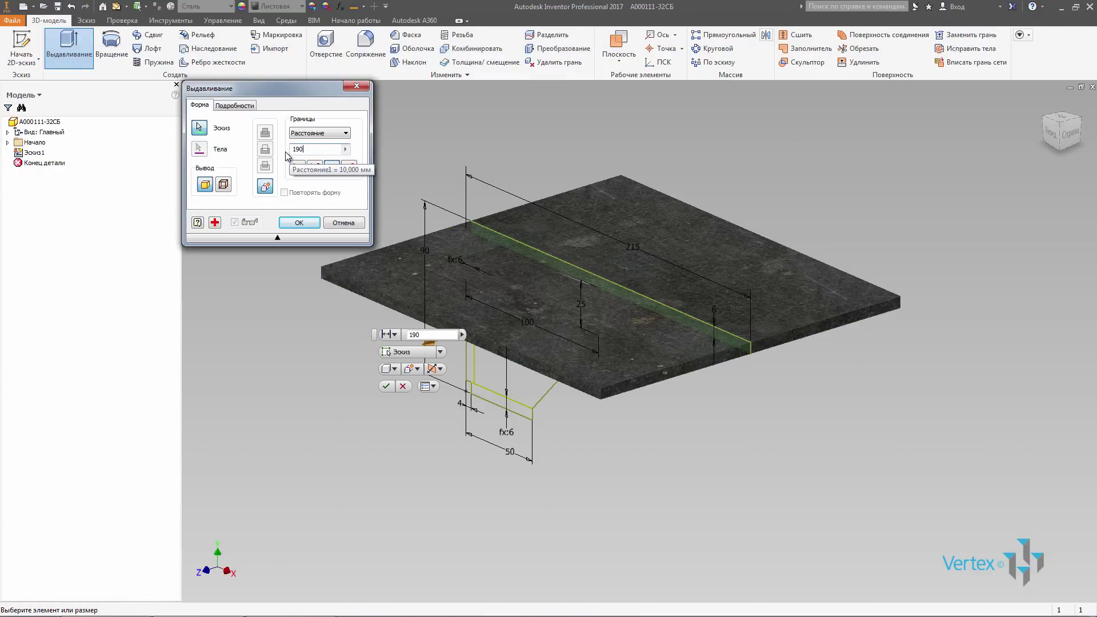
{"action": "middle_click_drag", "start_coordinate": [664, 183], "coordinate": [372, 240], "text": "shift"}
{"action": "left_click", "coordinate": [302, 223]}
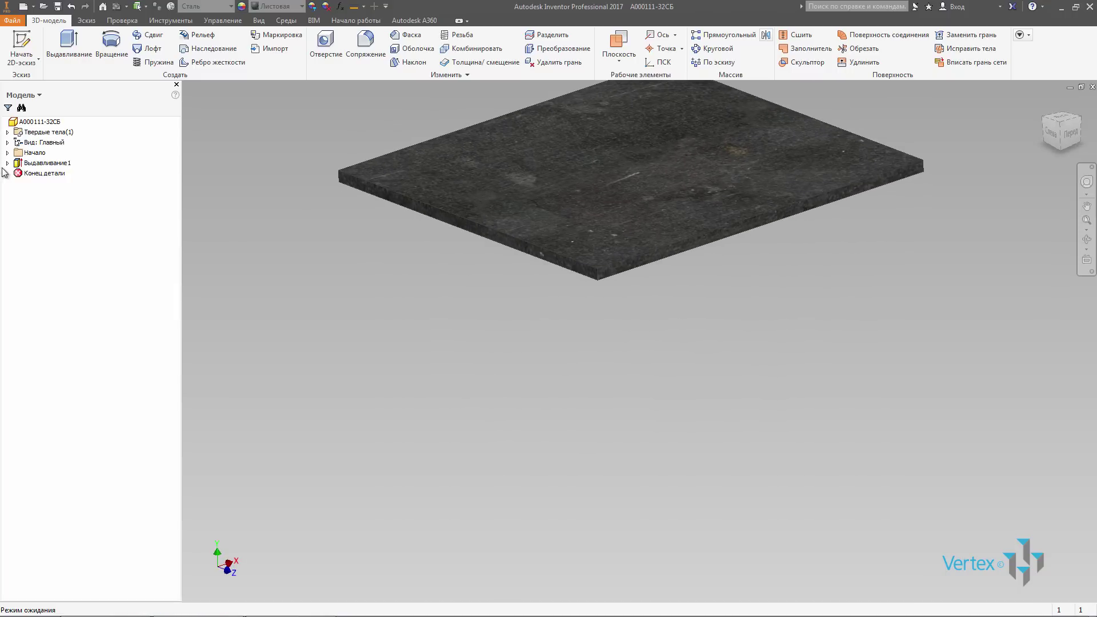
- Share the profile sketch consumed by the upper plate's extrusion so other features can use it
{"action": "right_click", "coordinate": [25, 173]}
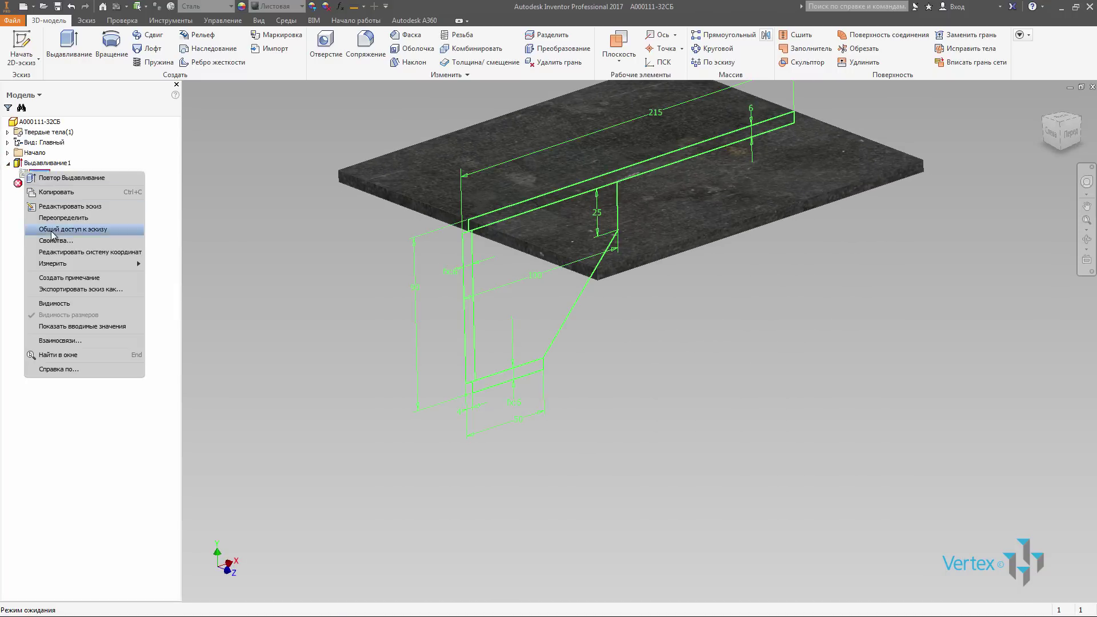
{"action": "left_click", "coordinate": [66, 230]}
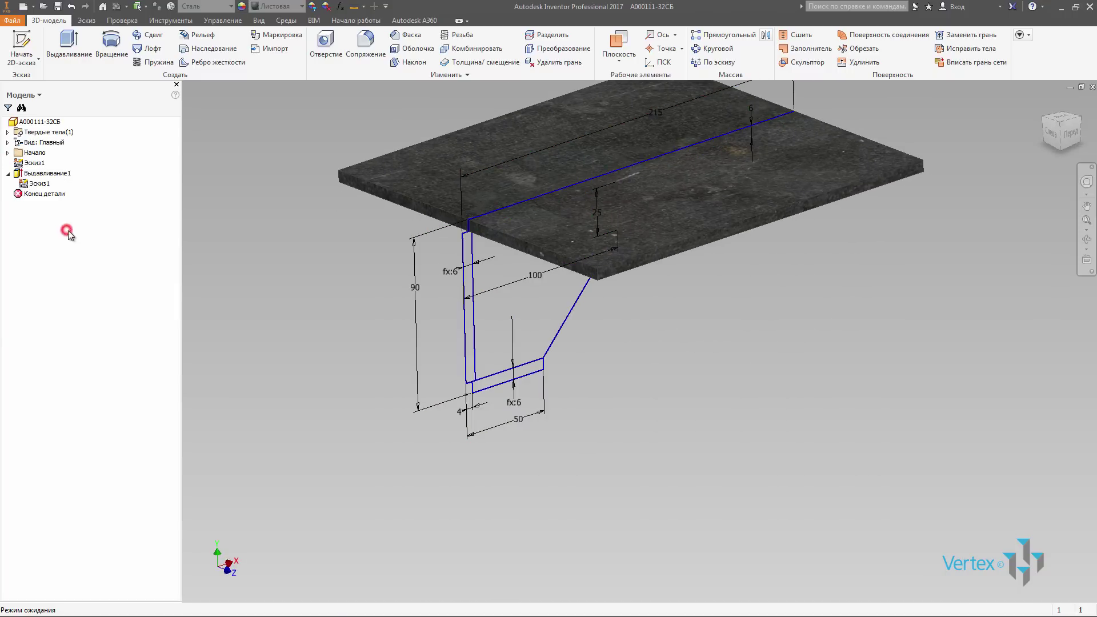
{"action": "mouse_move", "coordinate": [457, 315]}
{"action": "middle_mouse_down", "text": "shift"}
{"action": "mouse_move", "coordinate": [479, 333]}
{"action": "mouse_move", "coordinate": [289, 318]}
{"action": "middle_mouse_up", "text": "shift"}
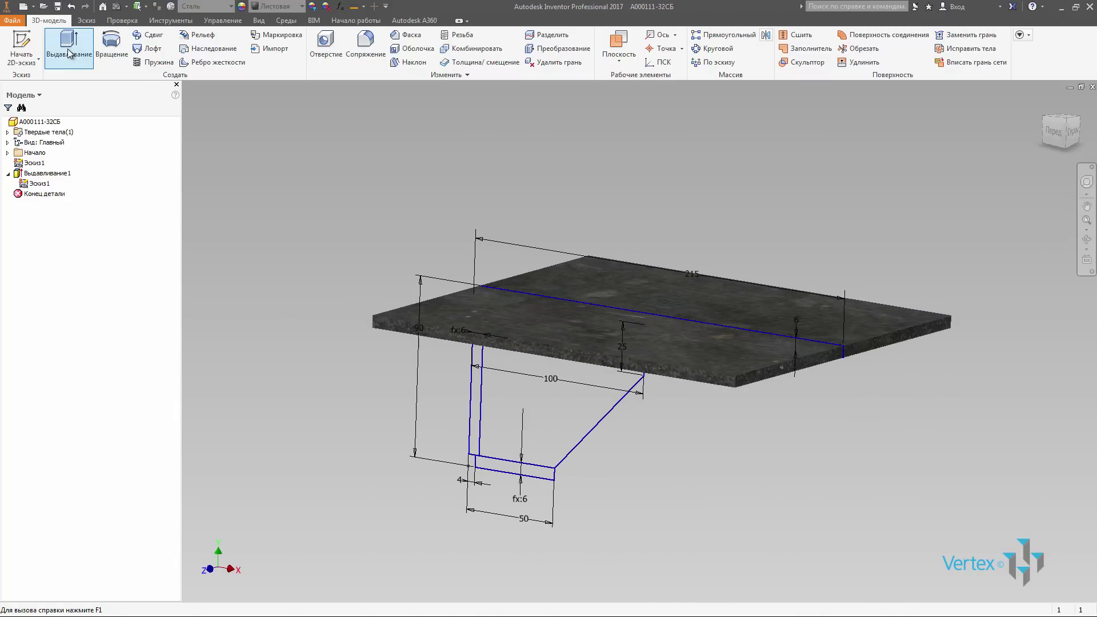
- Open the upper plate's extrusion to inspect its distance parameter, and close it without changing the value
{"action": "double_click", "coordinate": [20, 173]}
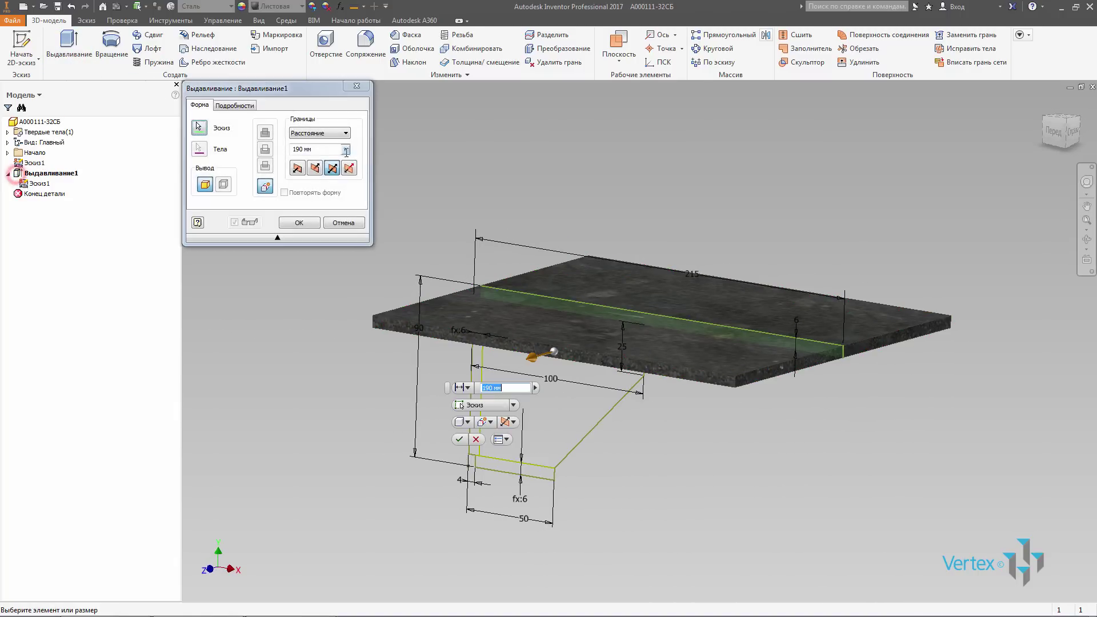
{"action": "left_click", "coordinate": [328, 151]}
{"action": "key", "text": "Return"}
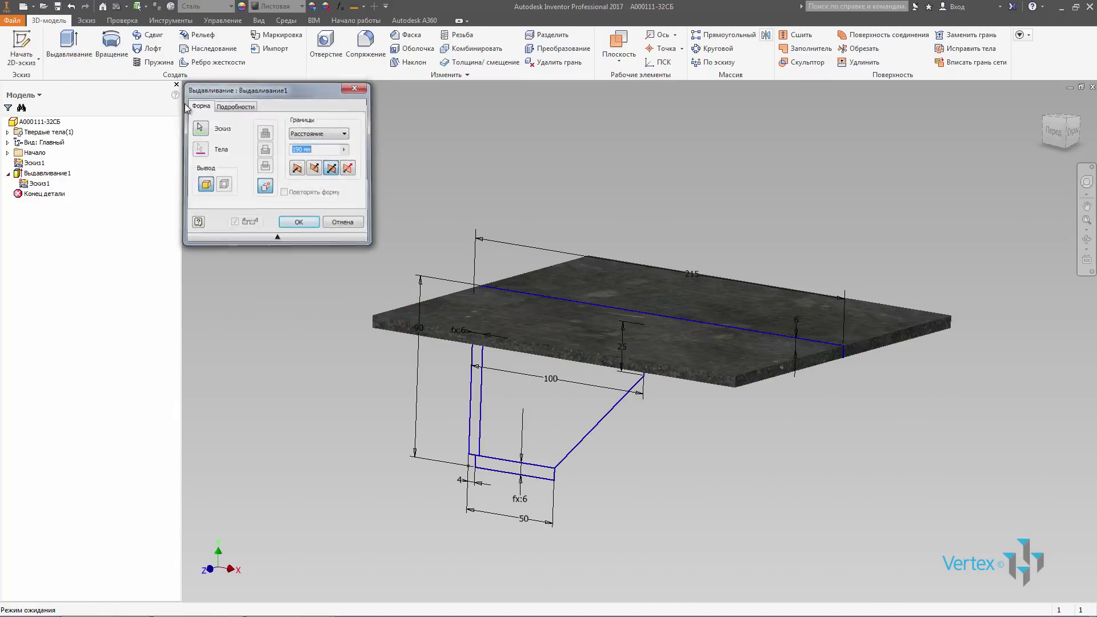
- Extrude the upright's profile symmetrically about the sketch plane, using parameter d9 as the distance
{"action": "left_click", "coordinate": [69, 49]}
{"action": "left_click", "coordinate": [462, 368]}
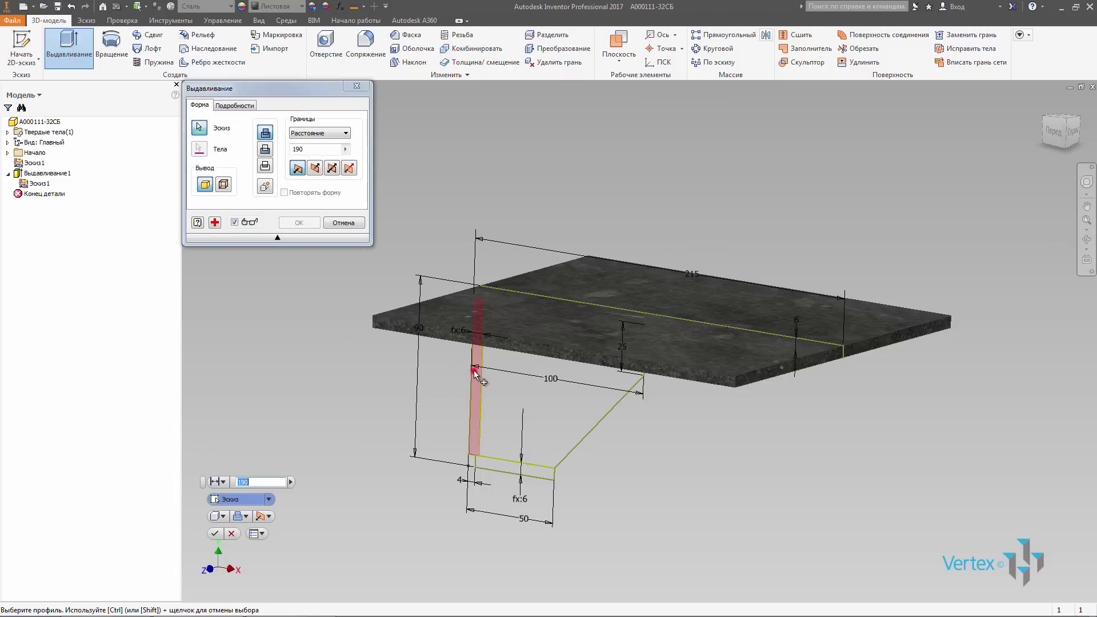
{"action": "left_click", "coordinate": [331, 168]}
{"action": "left_click", "coordinate": [309, 150]}
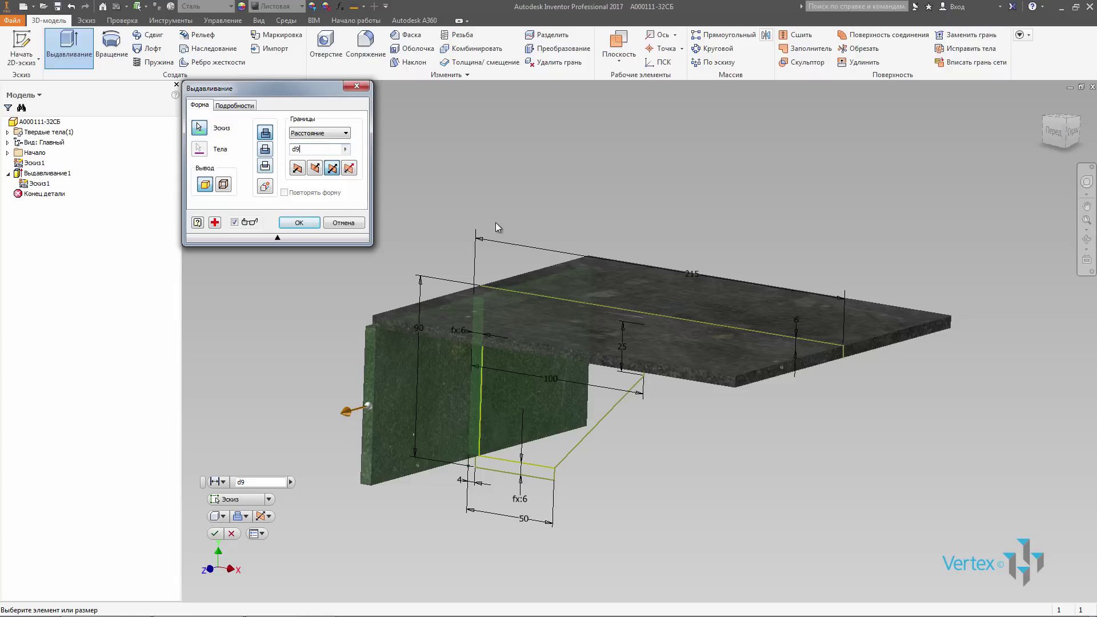
{"action": "middle_click_drag", "start_coordinate": [495, 228], "coordinate": [473, 190], "text": "shift"}
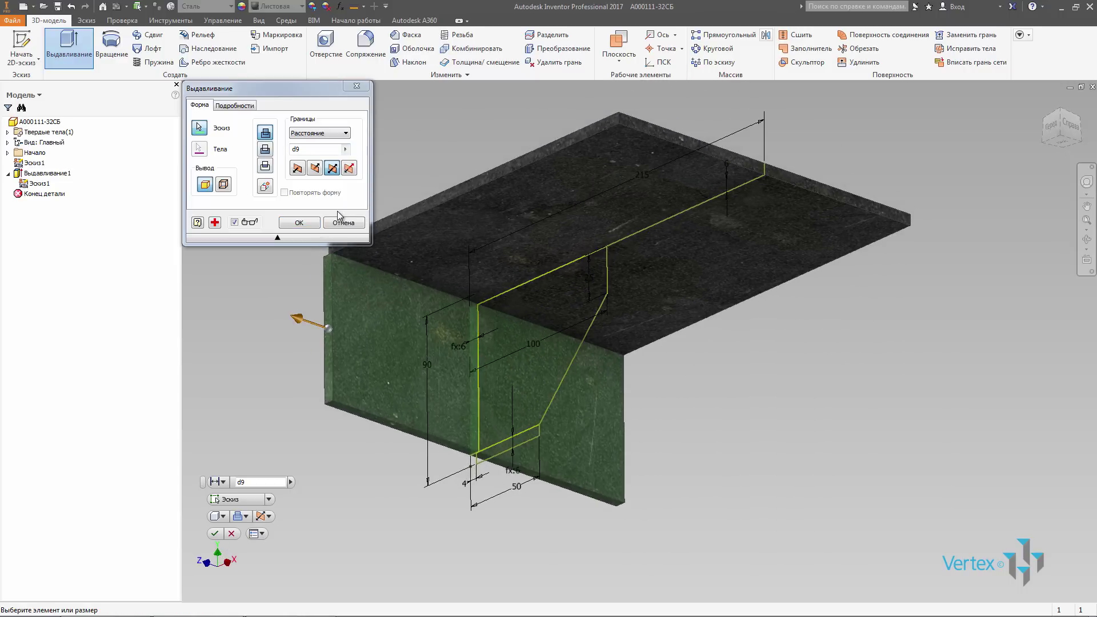
{"action": "left_click", "coordinate": [300, 223]}
- Extrude the lower plate's profile symmetrically about the sketch plane, with distance d9
{"action": "left_click", "coordinate": [69, 45]}
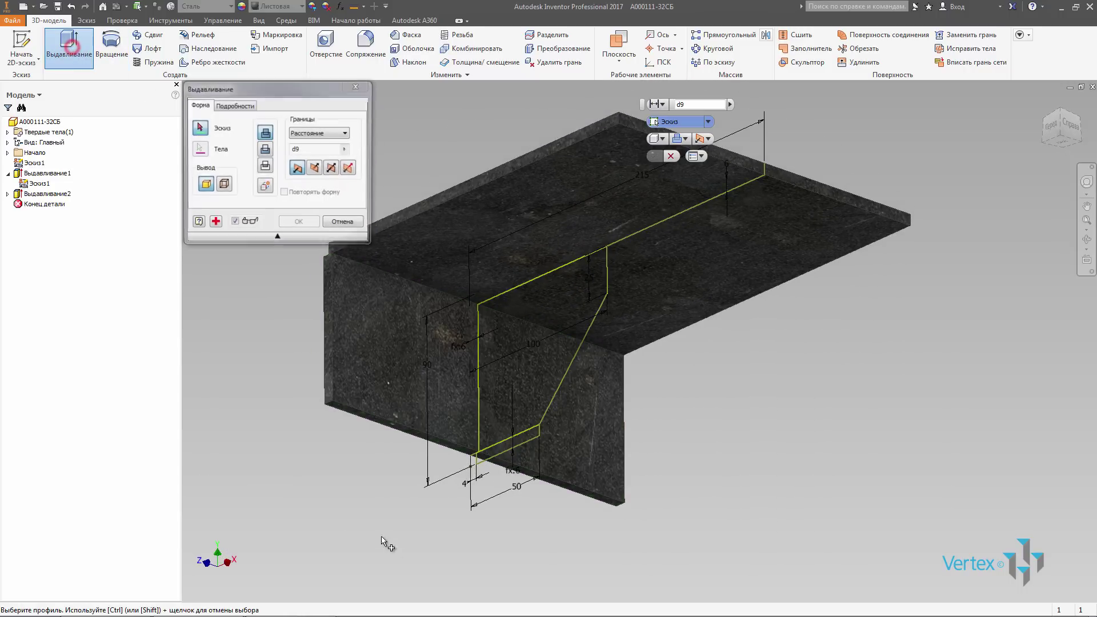
{"action": "left_click", "coordinate": [491, 461]}
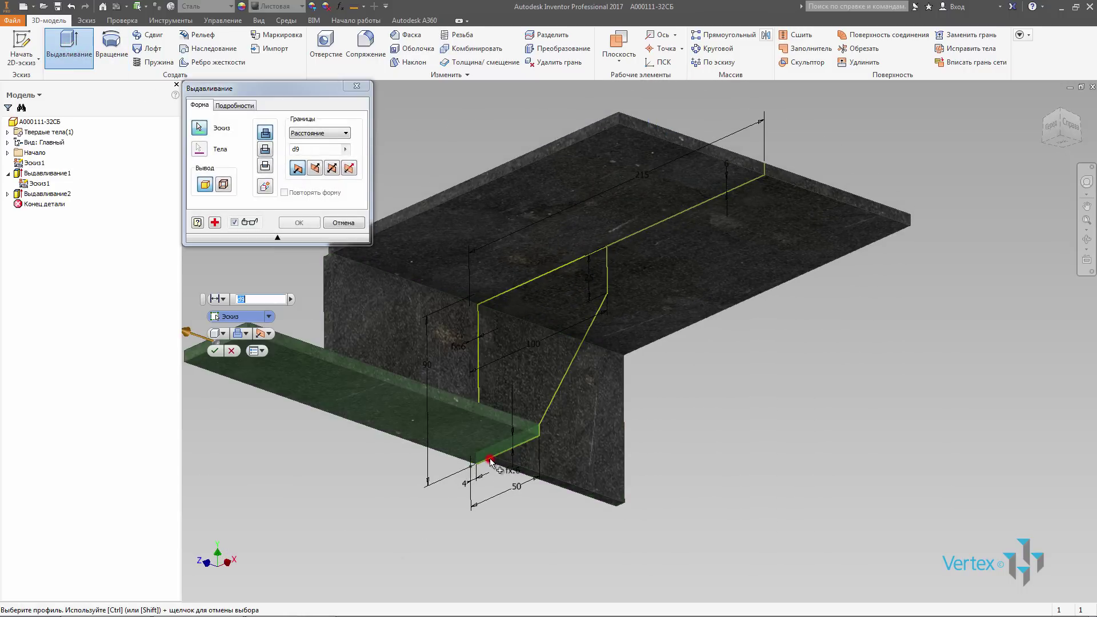
{"action": "left_click", "coordinate": [332, 168]}
{"action": "middle_click_drag", "start_coordinate": [452, 311], "coordinate": [379, 225], "text": "shift"}
{"action": "left_click", "coordinate": [299, 223]}
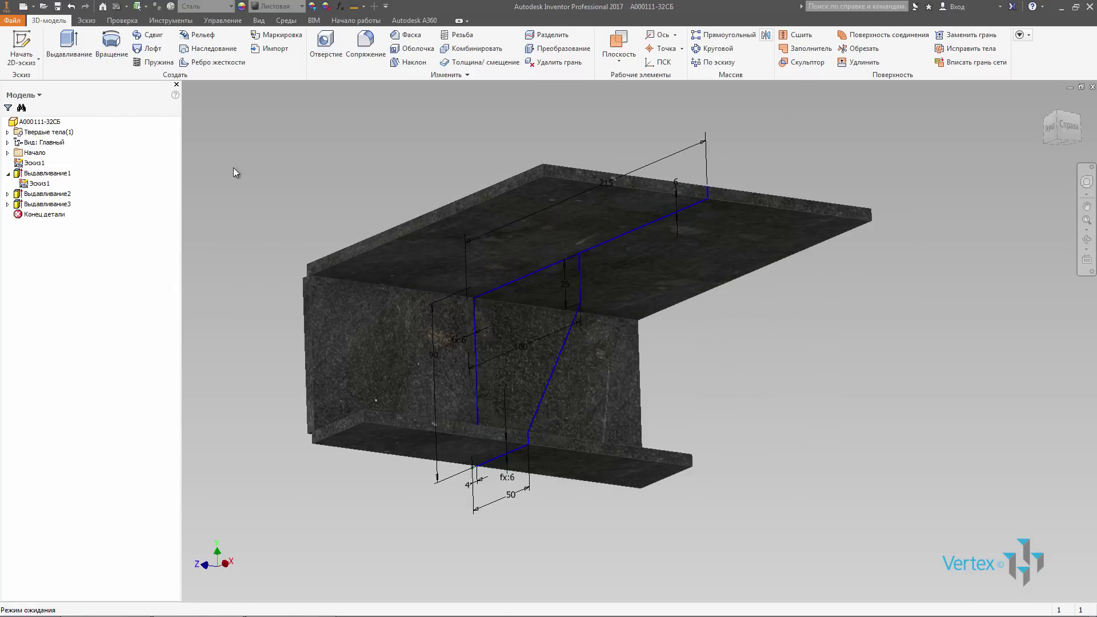
- Examine the part's list of solid bodies to see how the three plates are grouped
{"action": "left_click", "coordinate": [7, 132]}
{"action": "left_click", "coordinate": [52, 142]}
{"action": "middle_click_drag", "start_coordinate": [337, 234], "coordinate": [362, 194], "text": "shift"}
{"action": "left_click", "coordinate": [337, 198]}
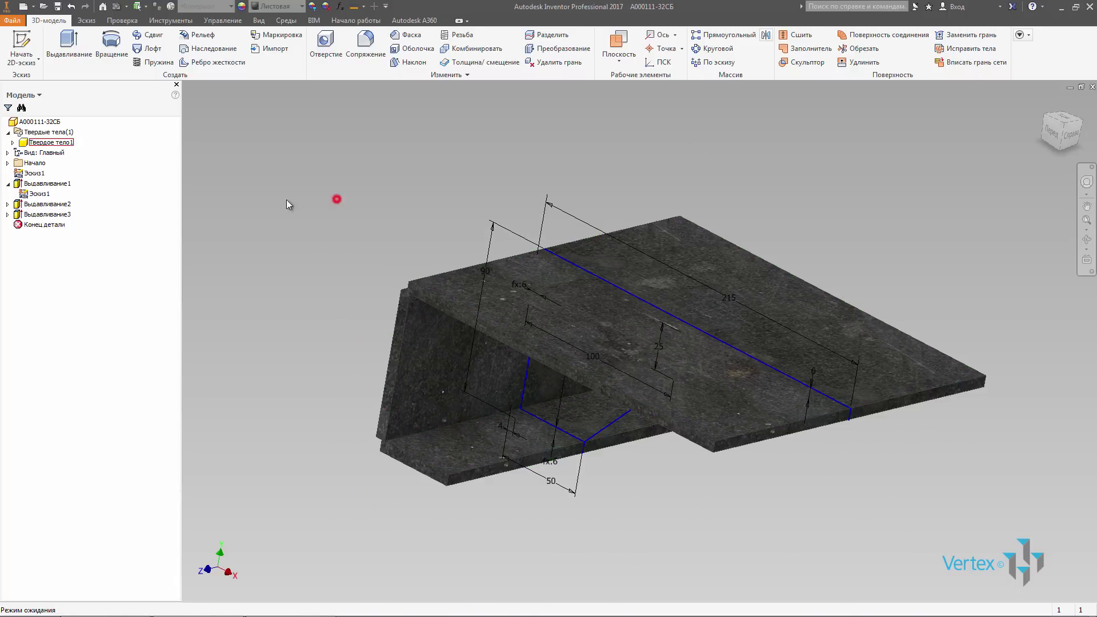
- Edit the upright's extrusion so that it creates a new solid
{"action": "double_click", "coordinate": [17, 204]}
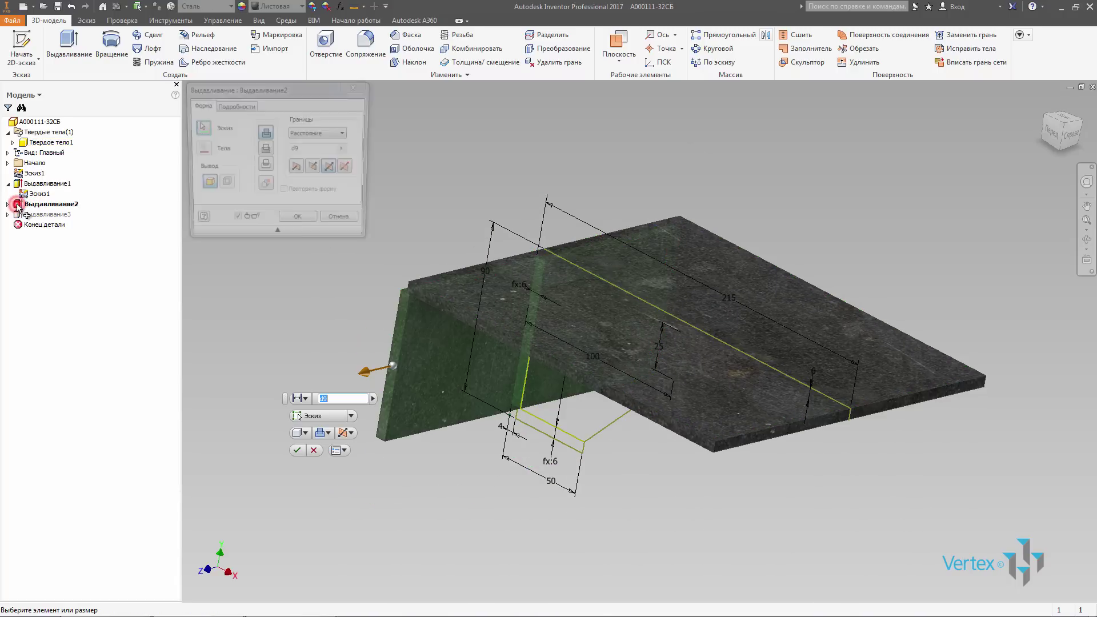
{"action": "left_click", "coordinate": [269, 189]}
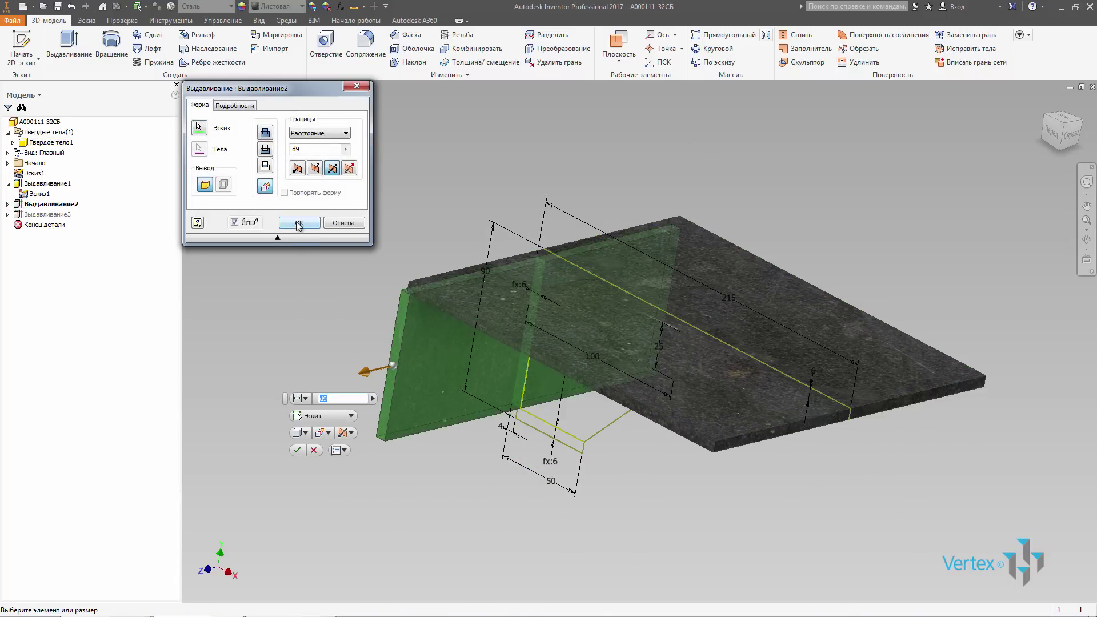
{"action": "left_click", "coordinate": [296, 221]}
- Change the lower plate's extrusion to output a new solid
{"action": "double_click", "coordinate": [20, 224]}
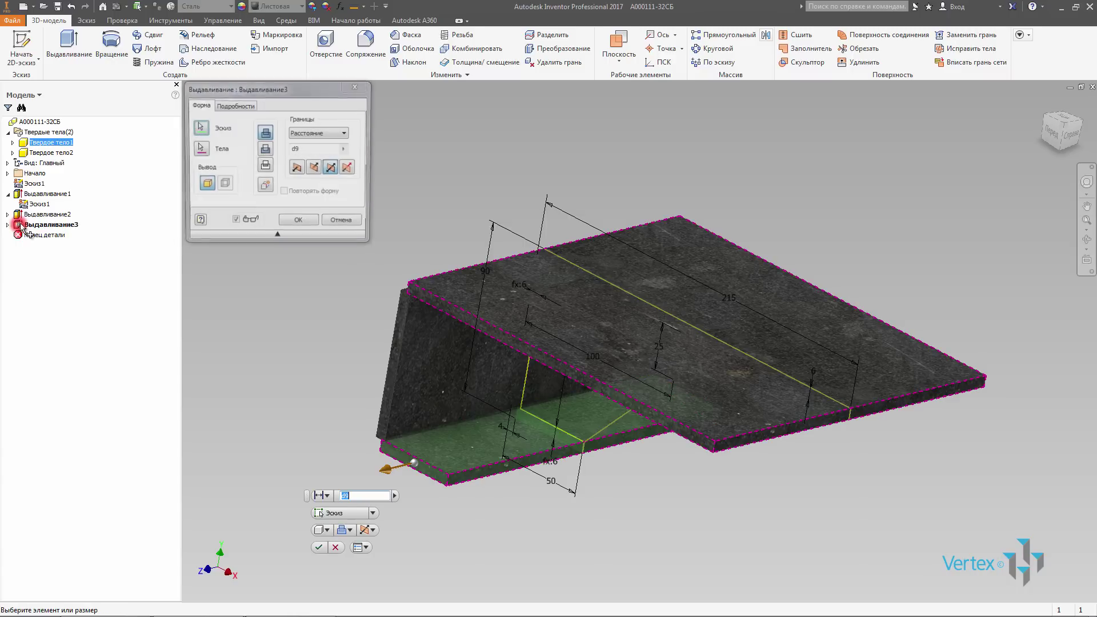
{"action": "left_click", "coordinate": [266, 188]}
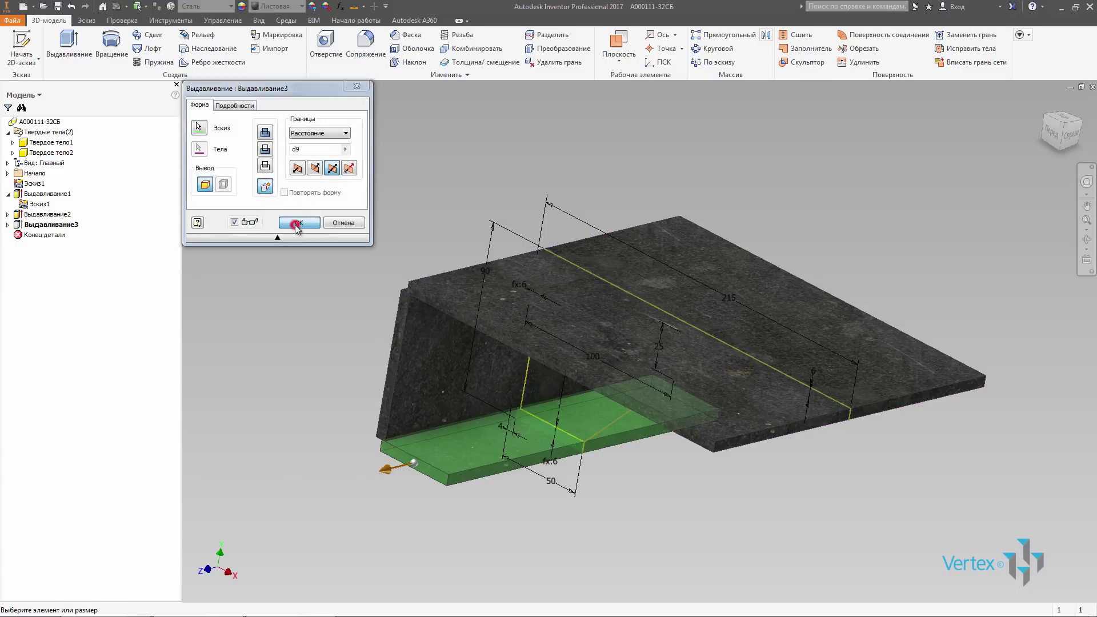
{"action": "left_click", "coordinate": [298, 222]}
- Highlight each solid body in turn to check which plate it represents
{"action": "left_click", "coordinate": [69, 144]}
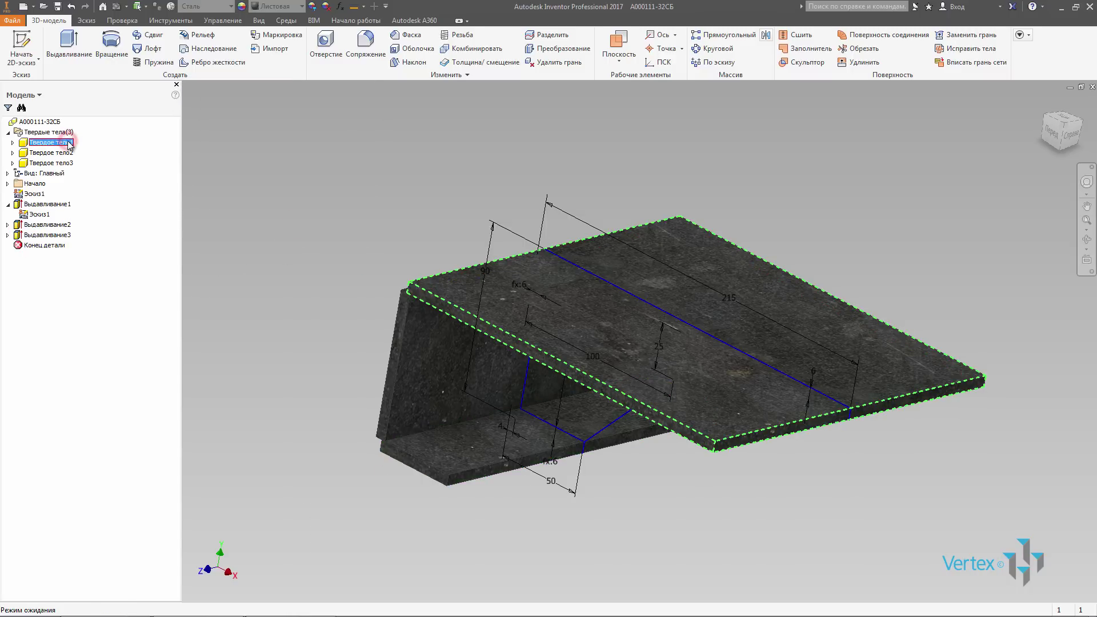
{"action": "left_click", "coordinate": [68, 153]}
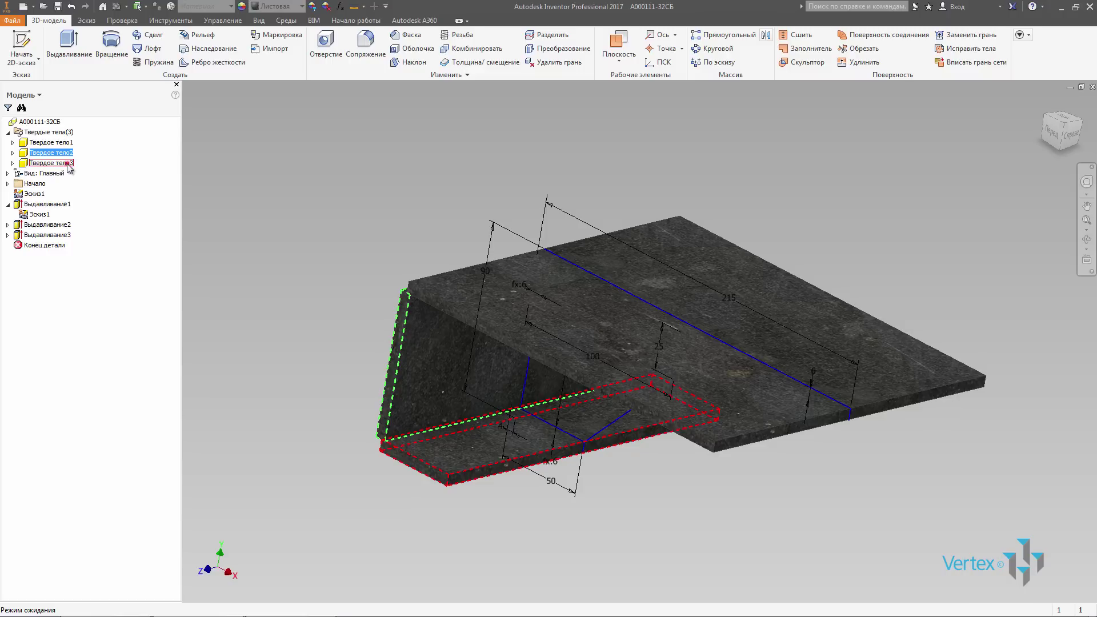
{"action": "left_click", "coordinate": [67, 164]}
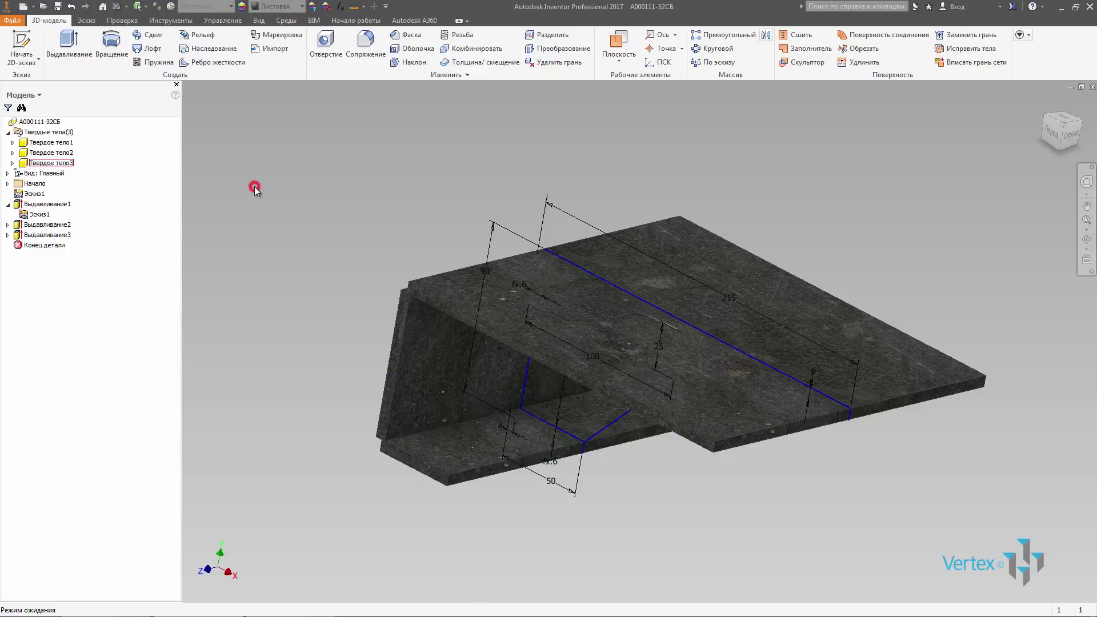
- Extrude the rib's profile as a new solid with distance d0, using the reversed direction
{"action": "left_click", "coordinate": [68, 45]}
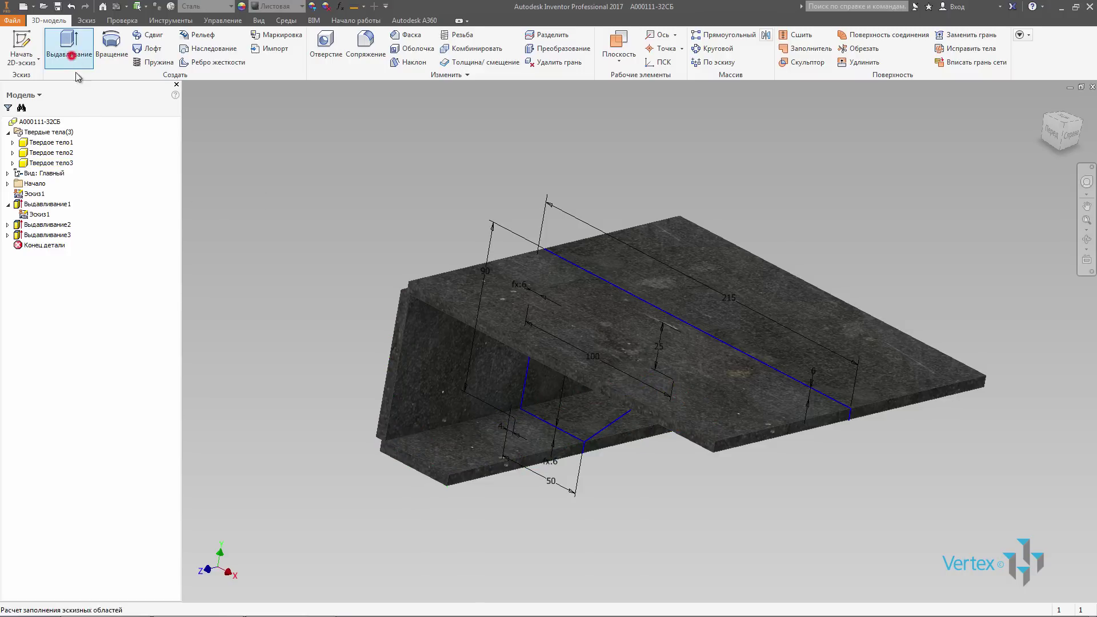
{"action": "left_click", "coordinate": [559, 408]}
{"action": "middle_click_drag", "start_coordinate": [559, 409], "coordinate": [398, 233], "text": "shift"}
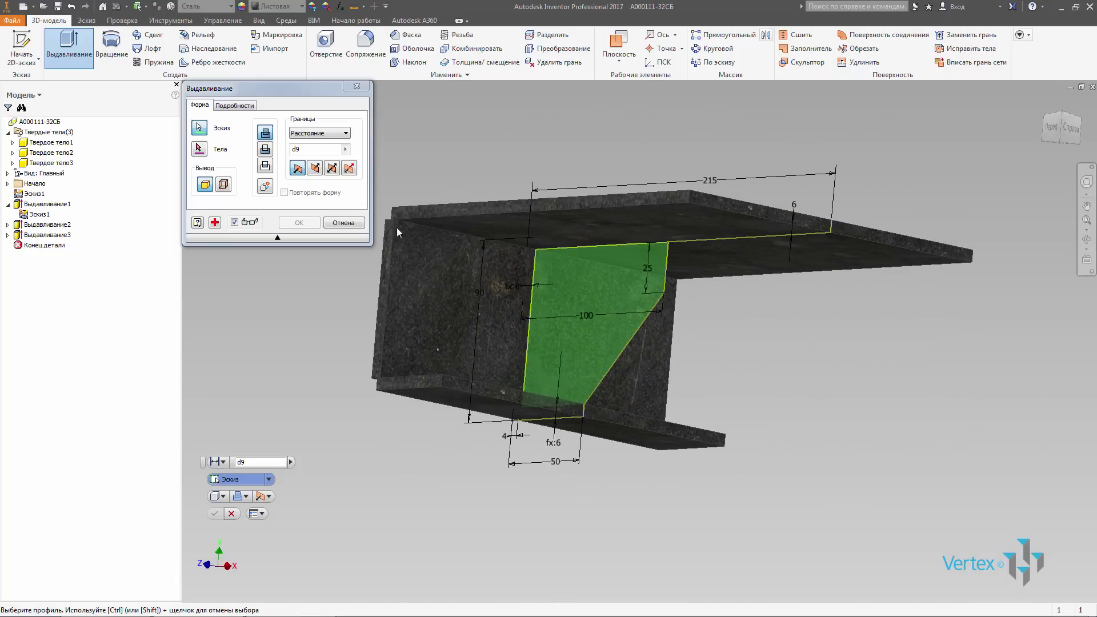
{"action": "left_click", "coordinate": [309, 147]}
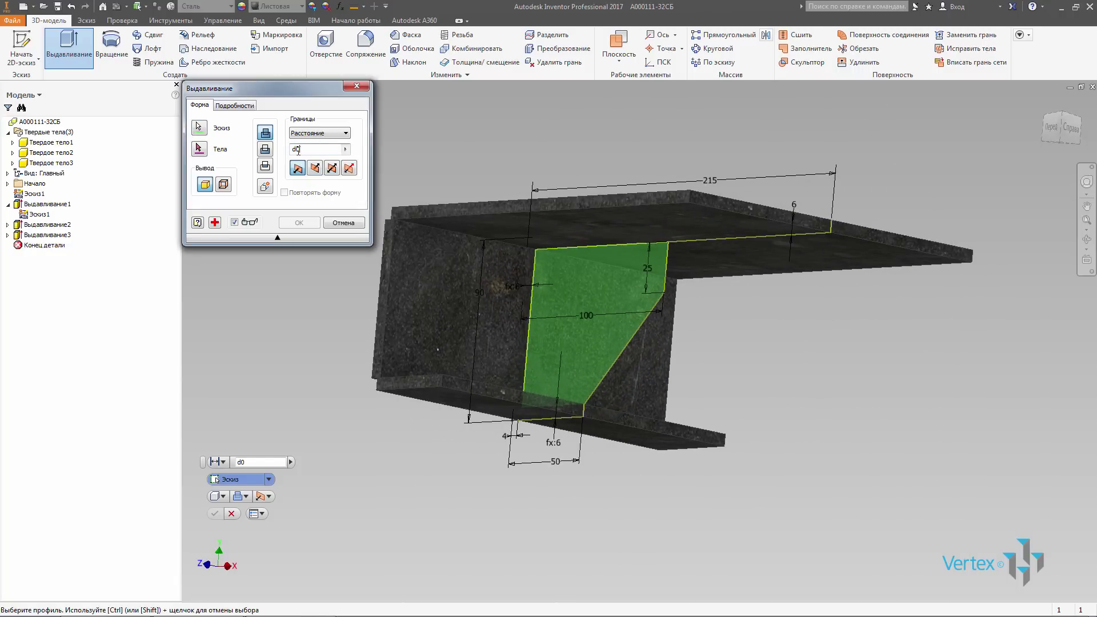
{"action": "left_click", "coordinate": [265, 188]}
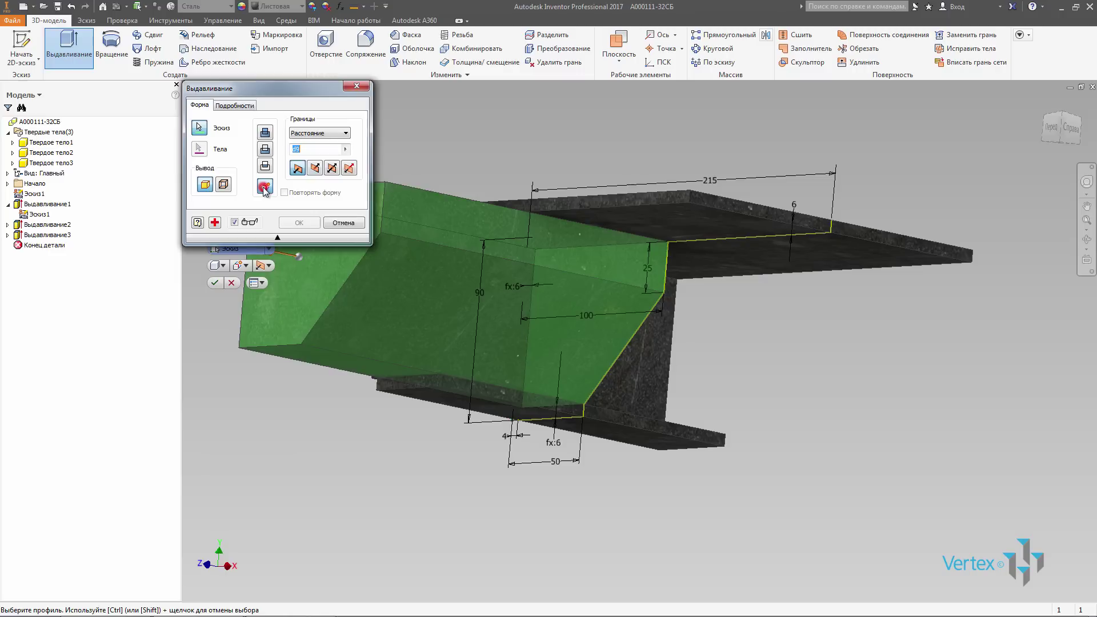
{"action": "left_click", "coordinate": [298, 150]}
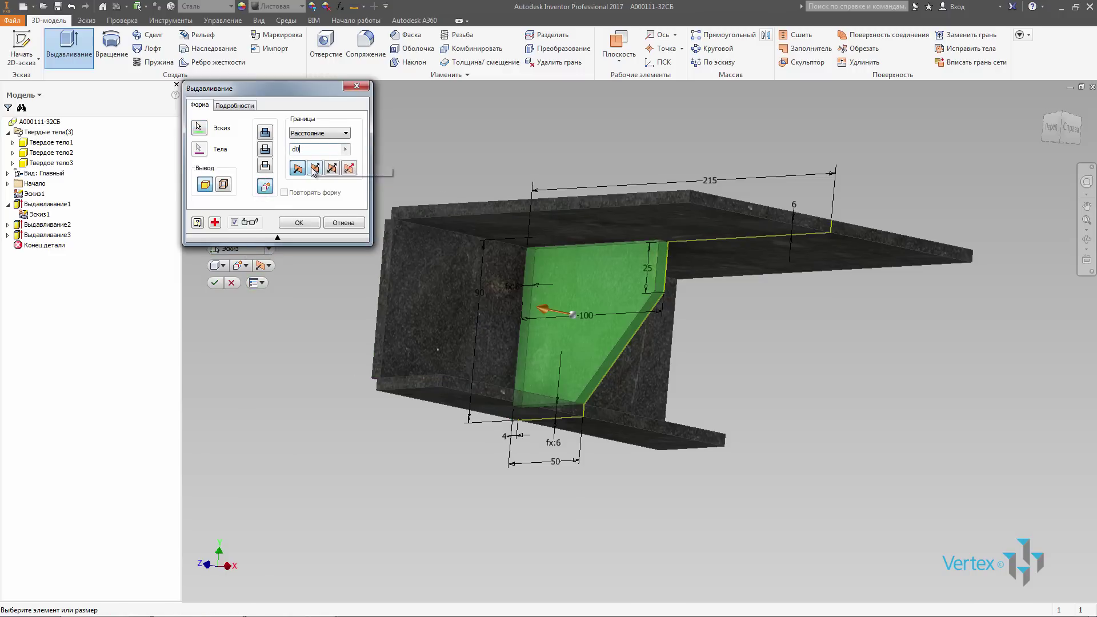
{"action": "left_click", "coordinate": [314, 169]}
{"action": "middle_click_drag", "start_coordinate": [595, 283], "coordinate": [564, 299], "text": "shift"}
{"action": "left_click", "coordinate": [299, 222]}
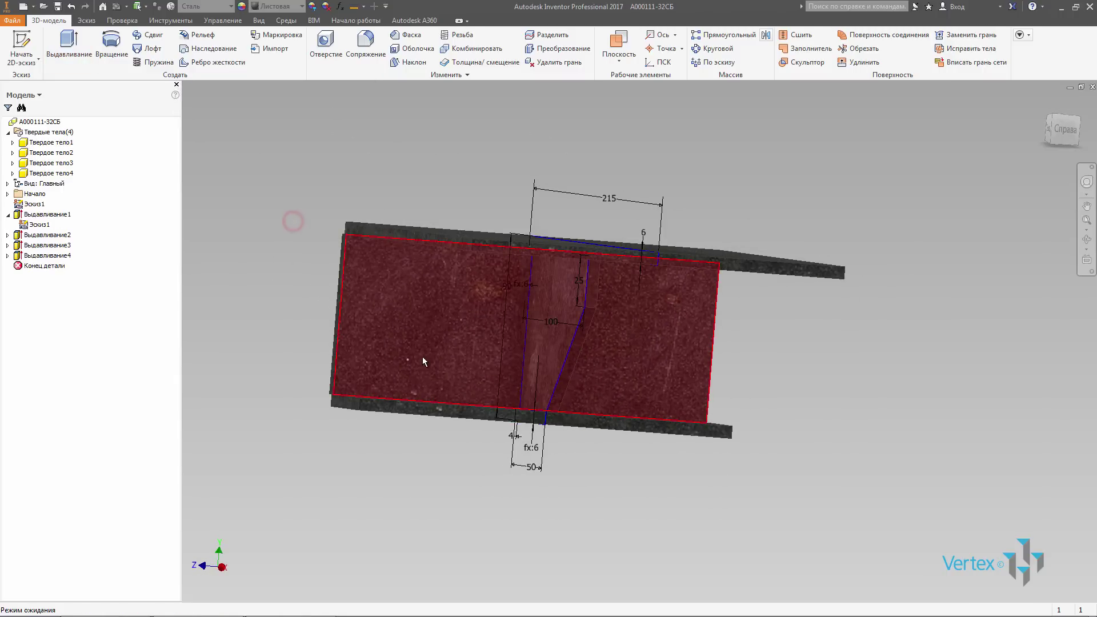
- Chamfer the rib's two corner edges at the upright, at the upper and lower plates, with a 5 mm length
{"action": "middle_click_drag", "start_coordinate": [425, 356], "coordinate": [453, 330], "text": "shift"}
{"action": "left_click", "coordinate": [403, 35]}
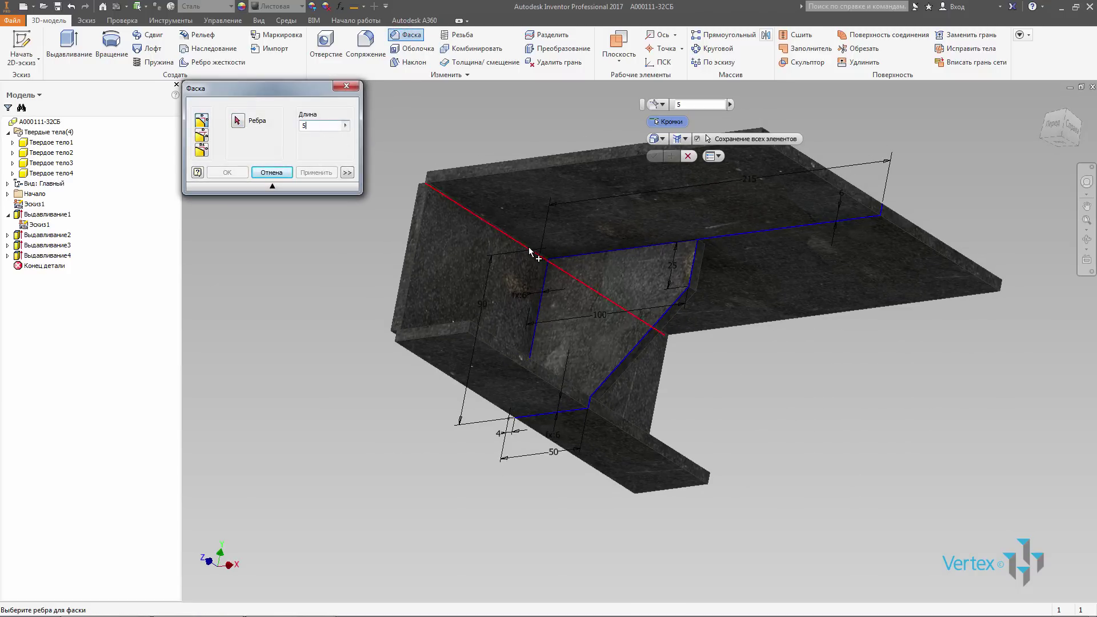
{"action": "scroll", "coordinate": [532, 254], "scroll_direction": "up", "scroll_amount": 5}
{"action": "mouse_move", "coordinate": [573, 262]}
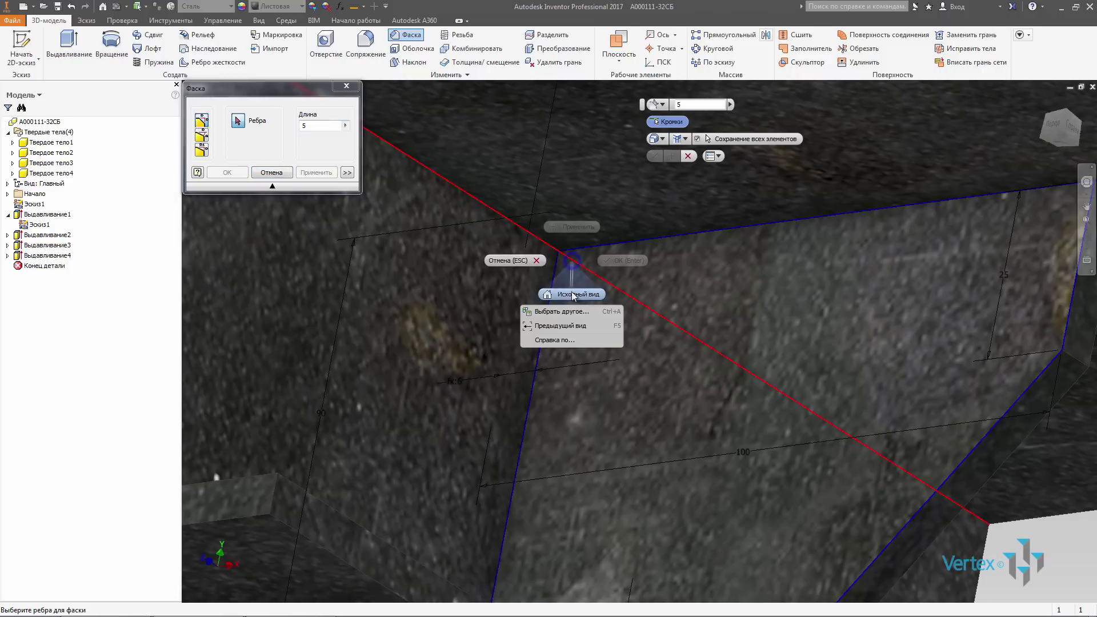
{"action": "left_click", "coordinate": [571, 314]}
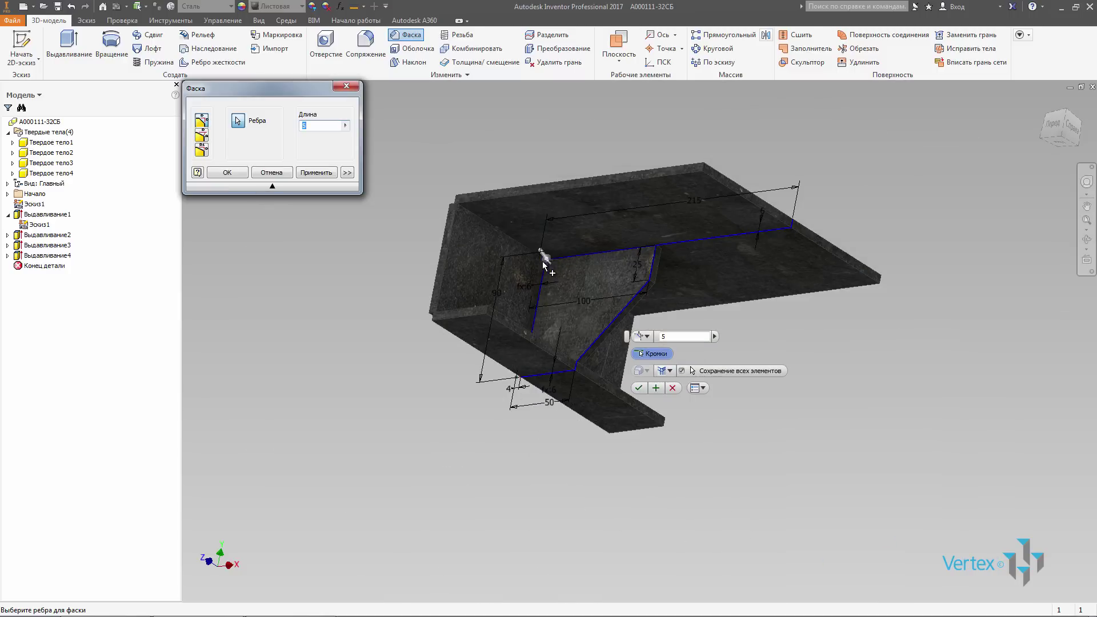
{"action": "scroll", "coordinate": [537, 314], "scroll_direction": "down", "scroll_amount": 6}
{"action": "scroll", "coordinate": [535, 313], "scroll_direction": "up", "scroll_amount": 5}
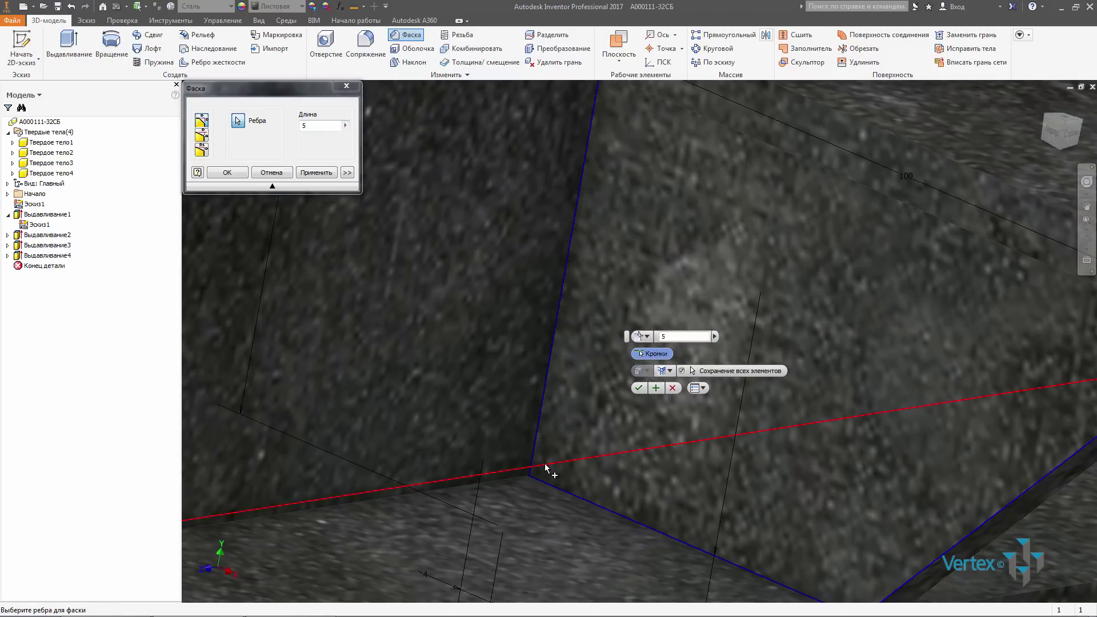
{"action": "mouse_move", "coordinate": [545, 478]}
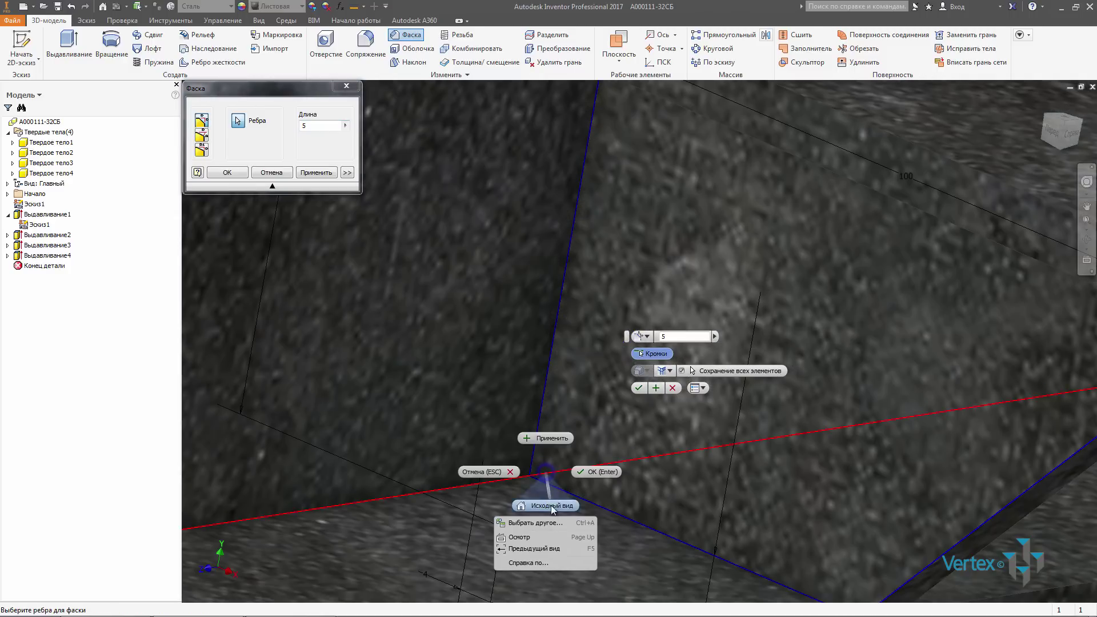
{"action": "left_click", "coordinate": [551, 521]}
{"action": "scroll", "coordinate": [516, 366], "scroll_direction": "down", "scroll_amount": 5}
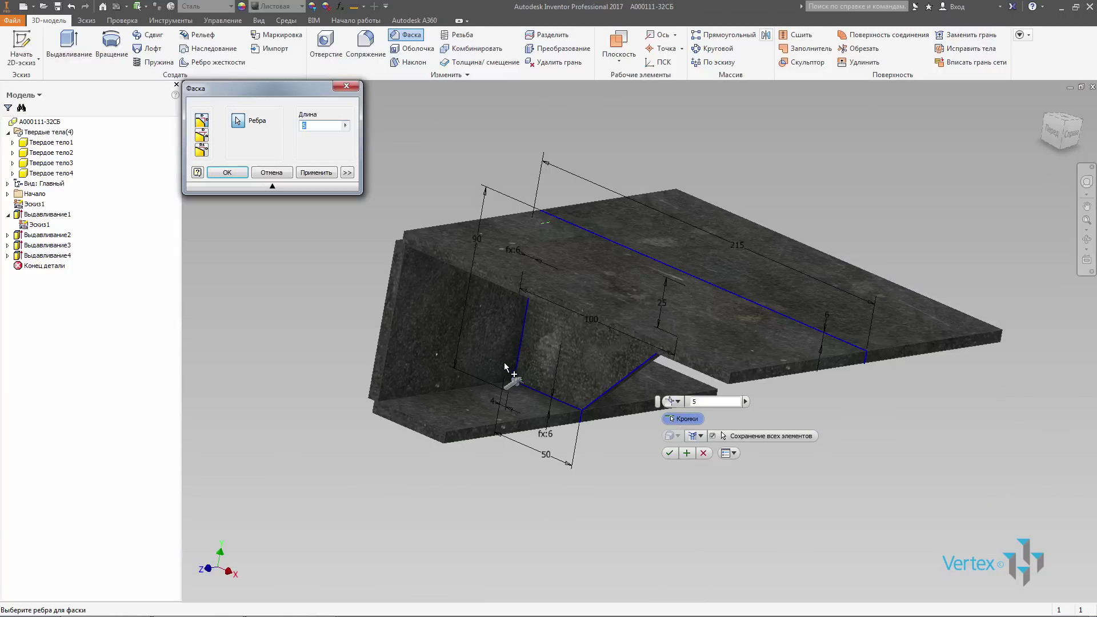
{"action": "middle_click_drag", "start_coordinate": [512, 377], "coordinate": [417, 262], "text": "shift"}
{"action": "left_click", "coordinate": [227, 173]}
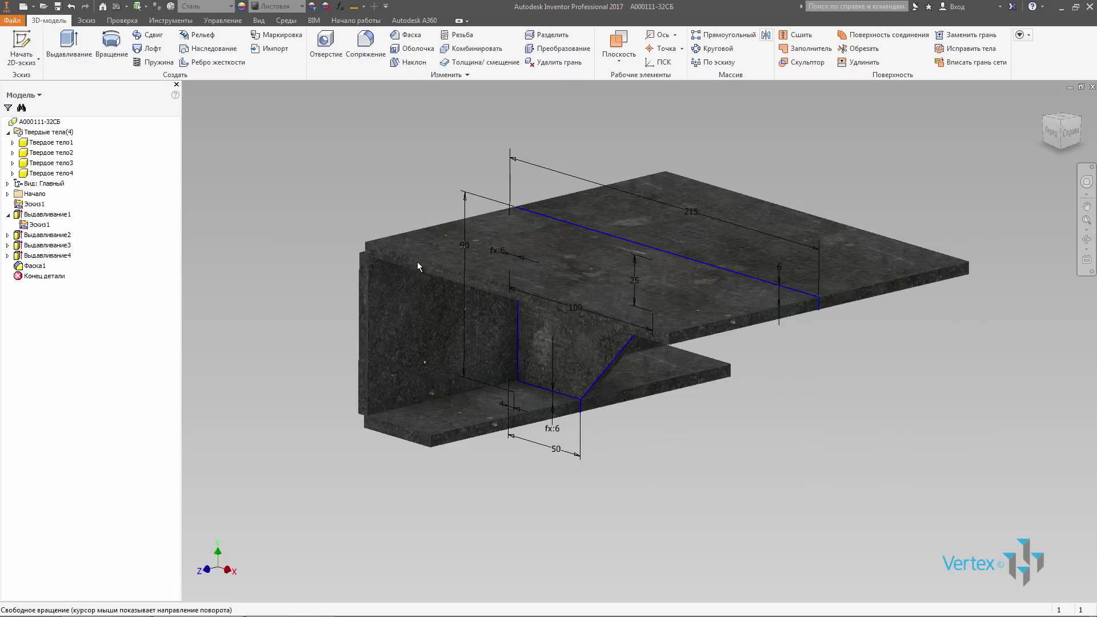
- Hide the profile sketch used by the first extrusion
{"action": "right_click", "coordinate": [35, 224]}
{"action": "left_click", "coordinate": [67, 343]}
{"action": "left_click", "coordinate": [367, 153]}
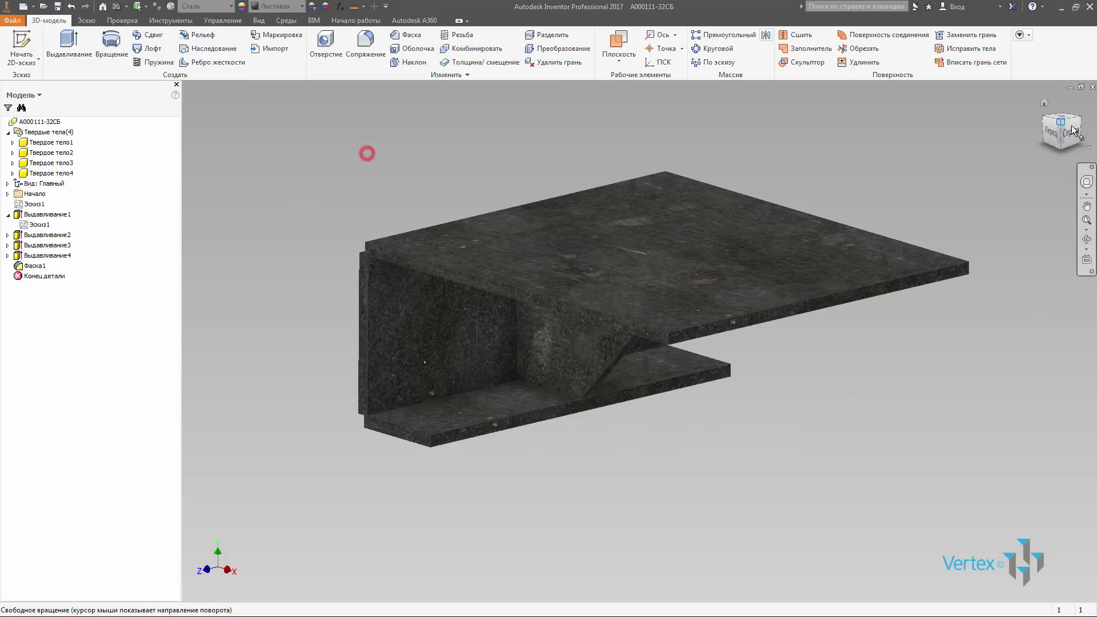
- Set the model's display style to shaded with visible edges (Тонированный с ребрами)
{"action": "left_click", "coordinate": [1059, 138]}
{"action": "key", "text": "F2"}
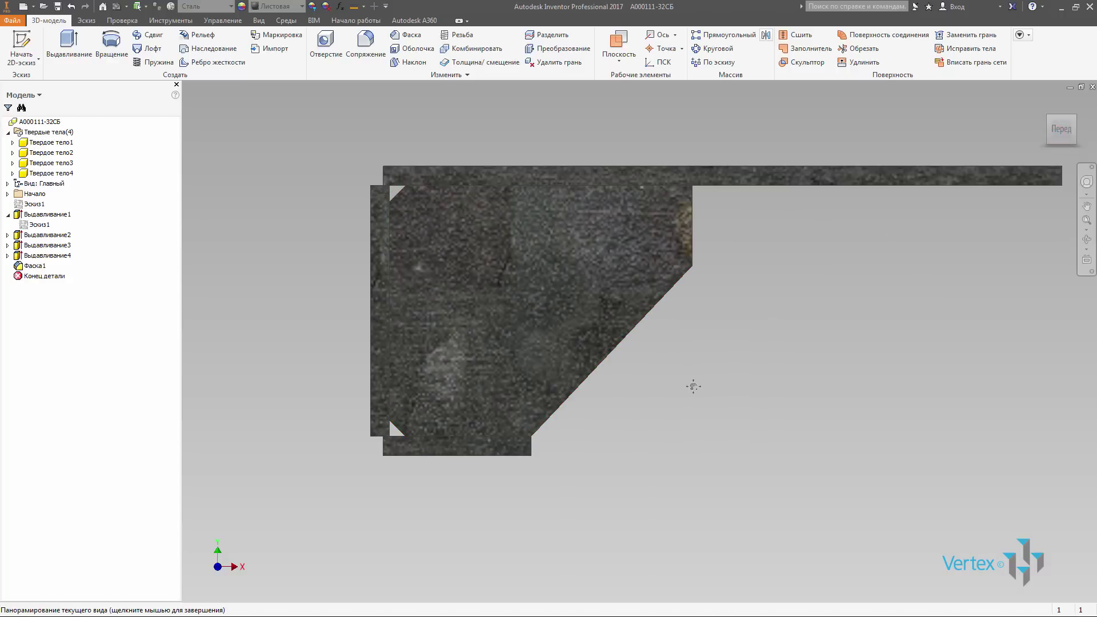
{"action": "left_click_drag", "start_coordinate": [693, 384], "coordinate": [628, 375]}
{"action": "left_click", "coordinate": [259, 20]}
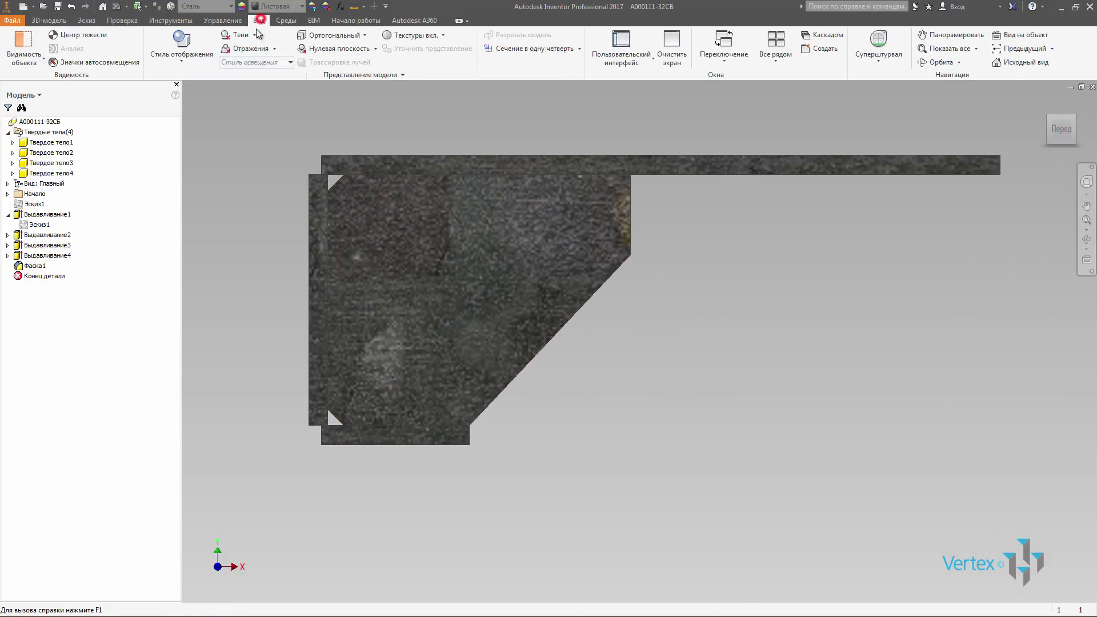
{"action": "left_click", "coordinate": [194, 52]}
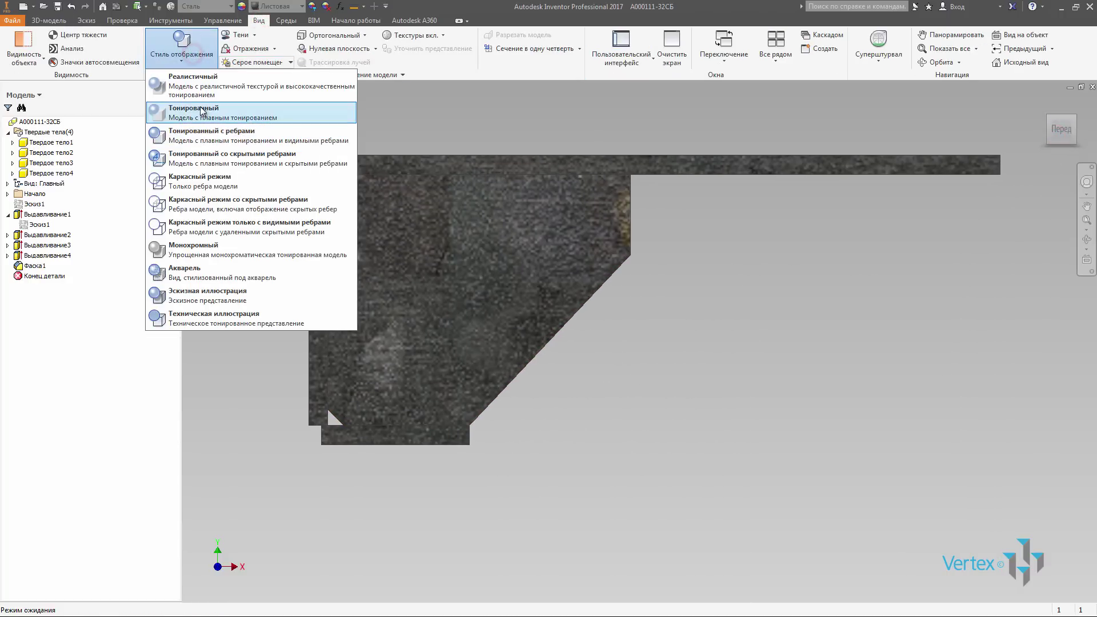
{"action": "left_click", "coordinate": [201, 107]}
{"action": "left_click", "coordinate": [195, 56]}
{"action": "left_click", "coordinate": [200, 129]}
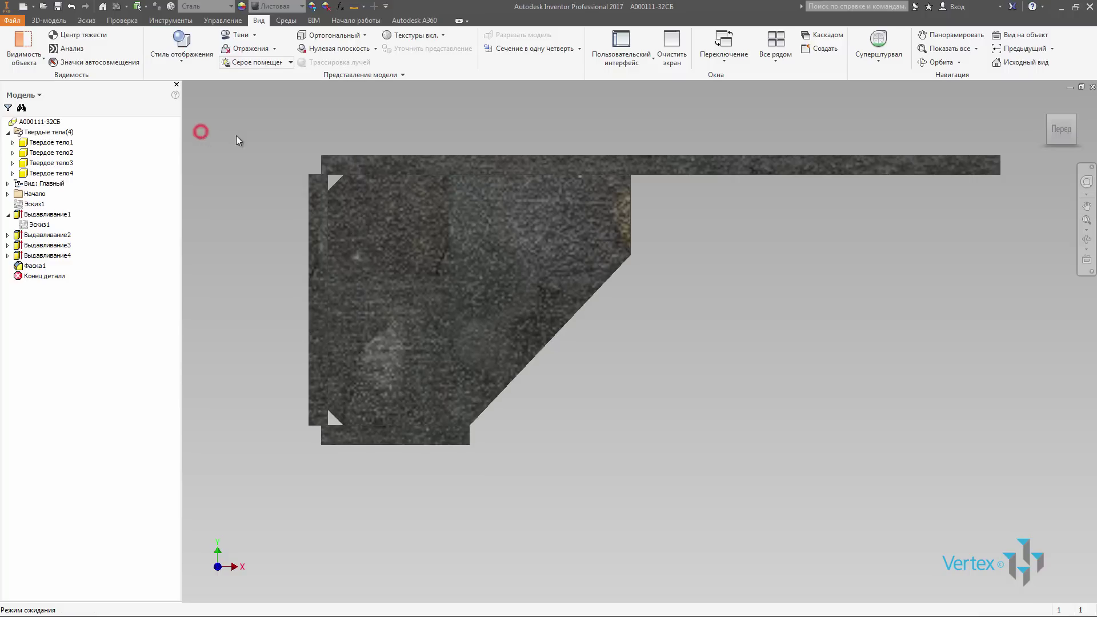
- Change the part's appearance from the Inventor material library to Небесно-голубой
{"action": "middle_click_drag", "start_coordinate": [235, 135], "coordinate": [400, 218], "text": "shift"}
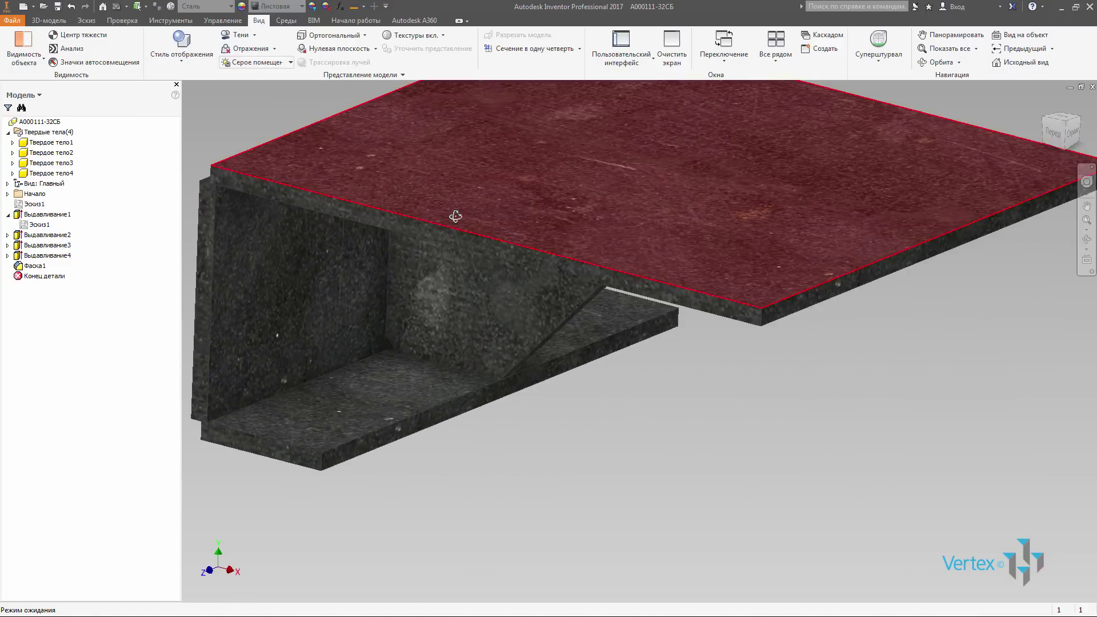
{"action": "scroll", "coordinate": [497, 281], "scroll_direction": "down", "scroll_amount": 5}
{"action": "middle_click_drag", "start_coordinate": [497, 280], "coordinate": [311, 169], "text": "shift"}
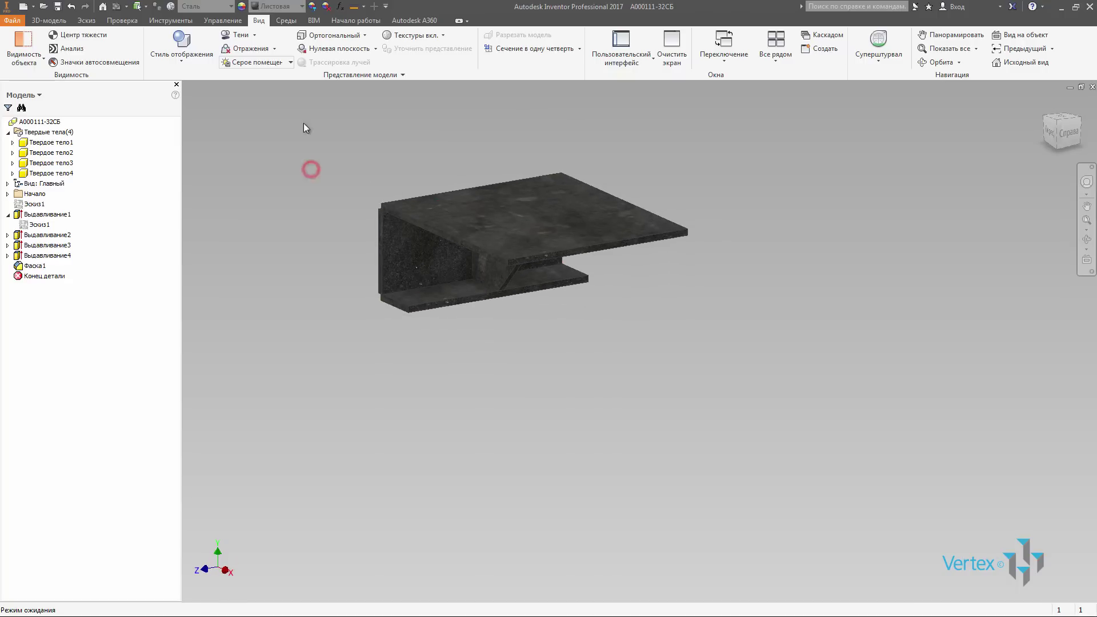
{"action": "left_click", "coordinate": [297, 10]}
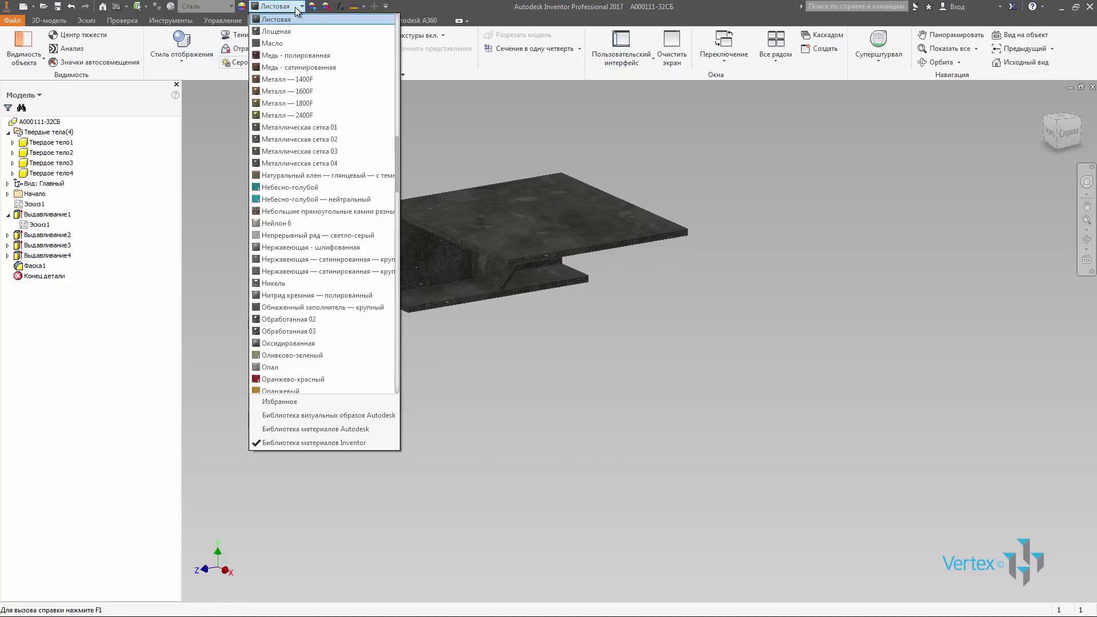
{"action": "left_click", "coordinate": [314, 188]}
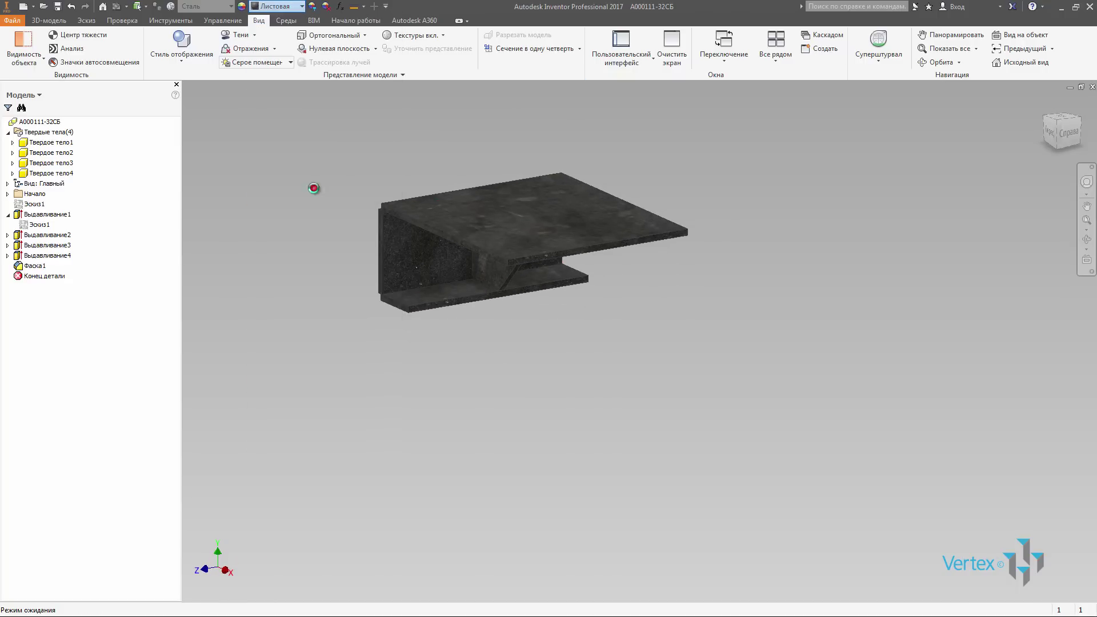
{"action": "middle_click_drag", "start_coordinate": [334, 170], "coordinate": [345, 193], "text": "shift"}
{"action": "scroll", "coordinate": [379, 187], "scroll_direction": "up", "scroll_amount": 3}
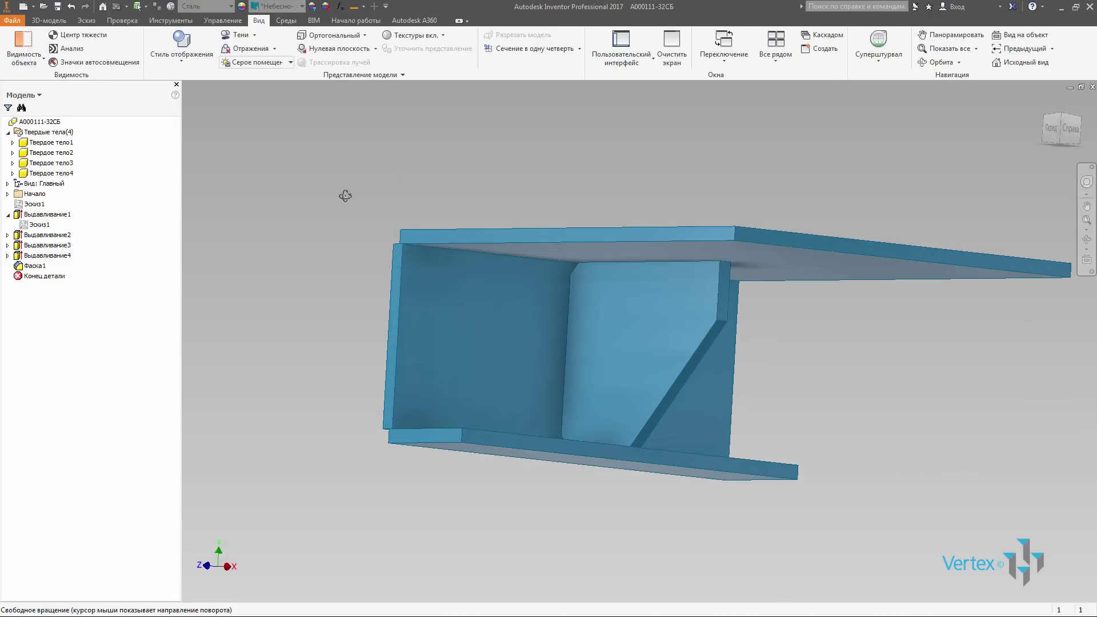
- Move the rib's solid body with offsets of 0 along X and 60 mm along Z
{"action": "left_click", "coordinate": [52, 18]}
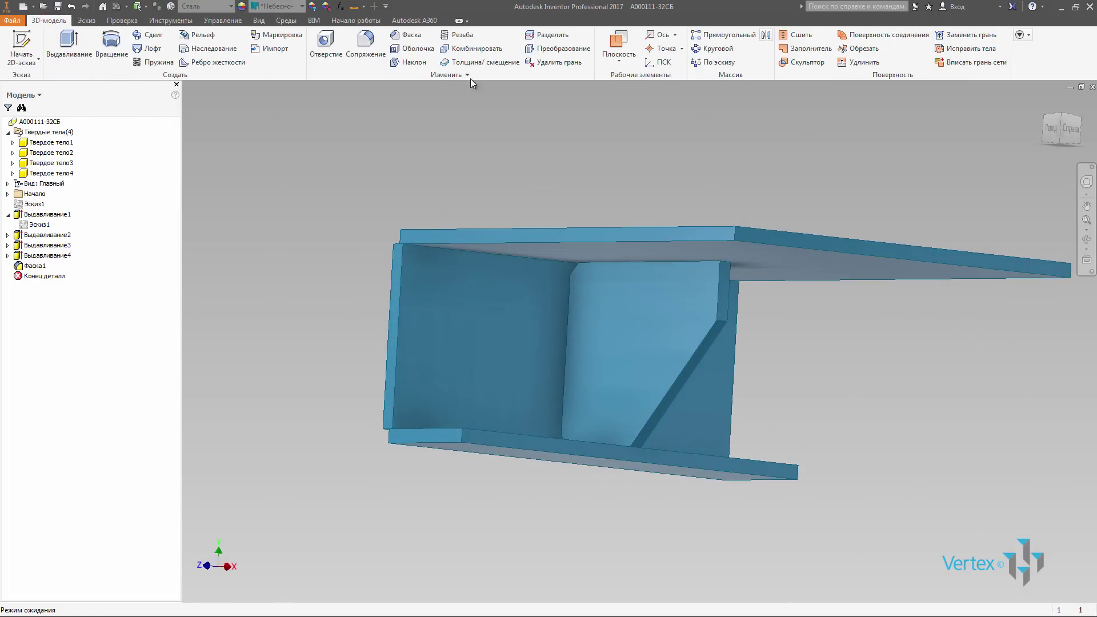
{"action": "left_click", "coordinate": [492, 74]}
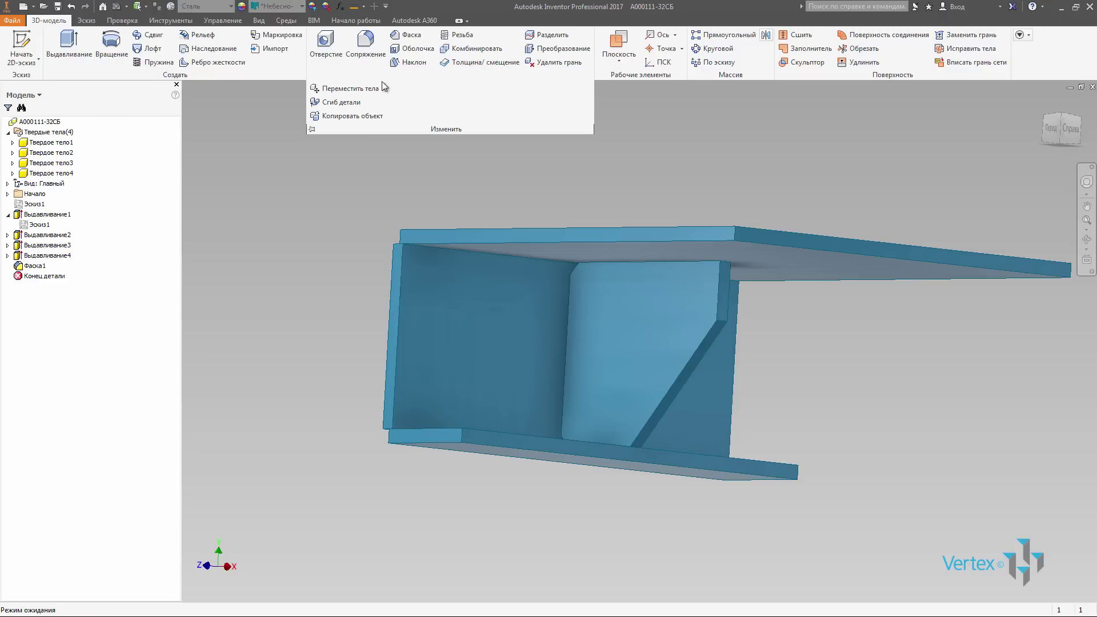
{"action": "left_click", "coordinate": [349, 88]}
{"action": "scroll", "coordinate": [451, 160], "scroll_direction": "down", "scroll_amount": 3}
{"action": "mouse_move", "coordinate": [460, 168]}
{"action": "middle_mouse_down", "text": "shift"}
{"action": "mouse_move", "coordinate": [444, 164]}
{"action": "mouse_move", "coordinate": [456, 167]}
{"action": "middle_mouse_up", "text": "shift"}
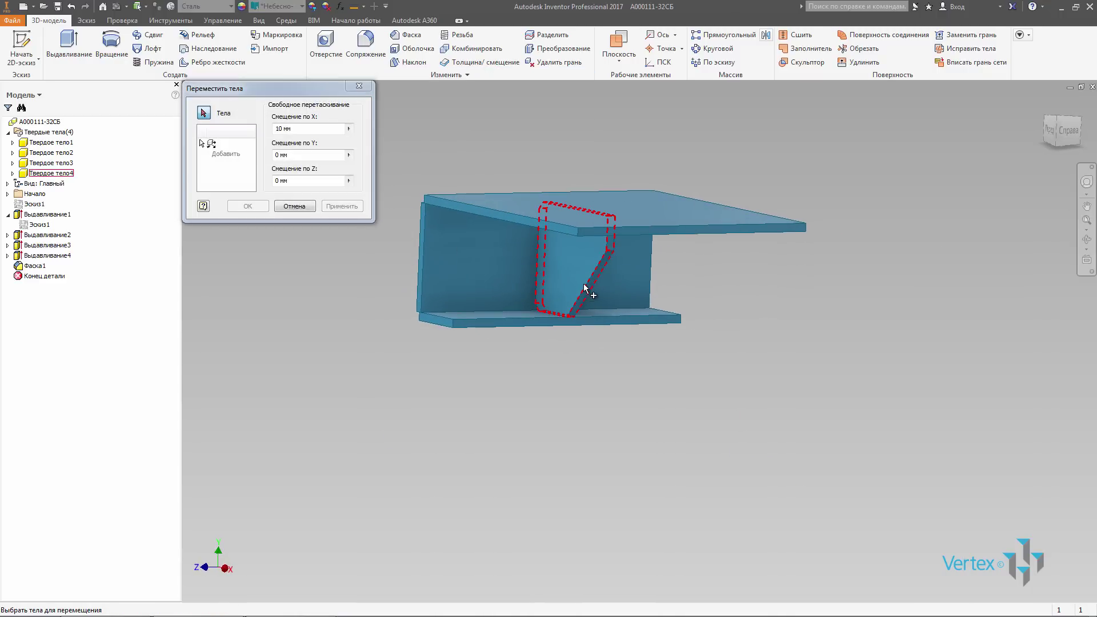
{"action": "left_click", "coordinate": [67, 173]}
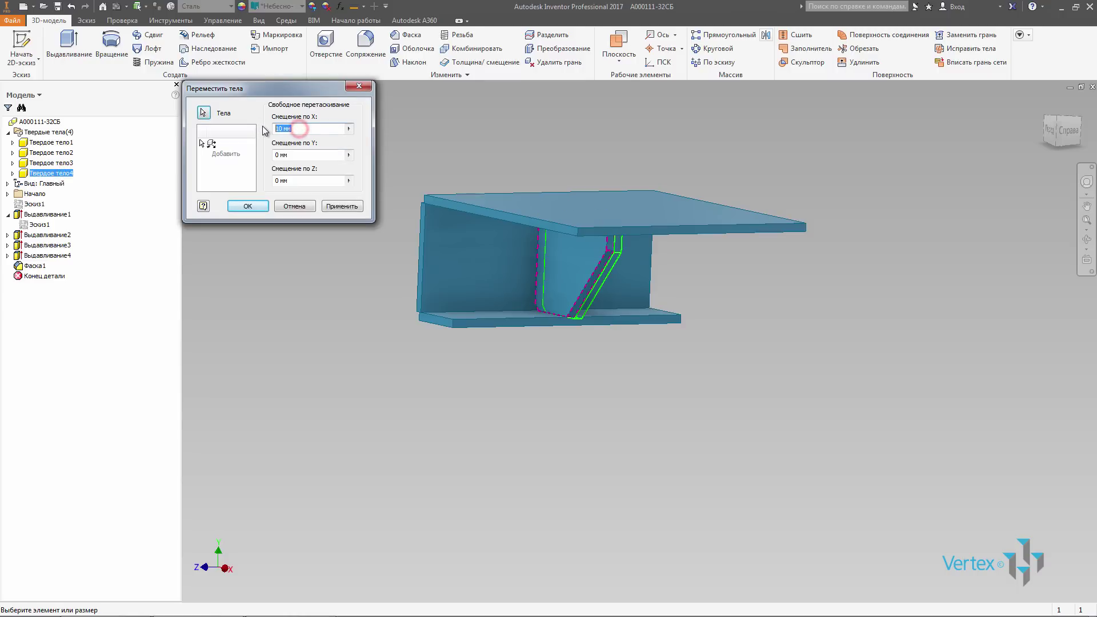
{"action": "type", "text": "0"}
{"action": "middle_click_drag", "start_coordinate": [351, 336], "coordinate": [325, 294], "text": "shift"}
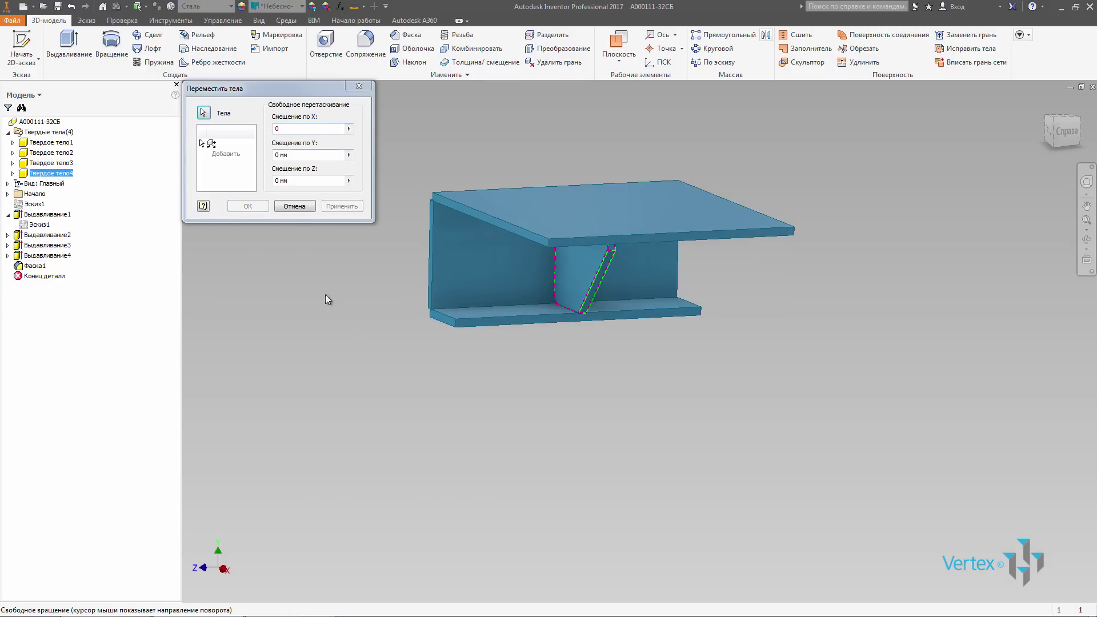
{"action": "left_click", "coordinate": [299, 182]}
{"action": "type", "text": "60"}
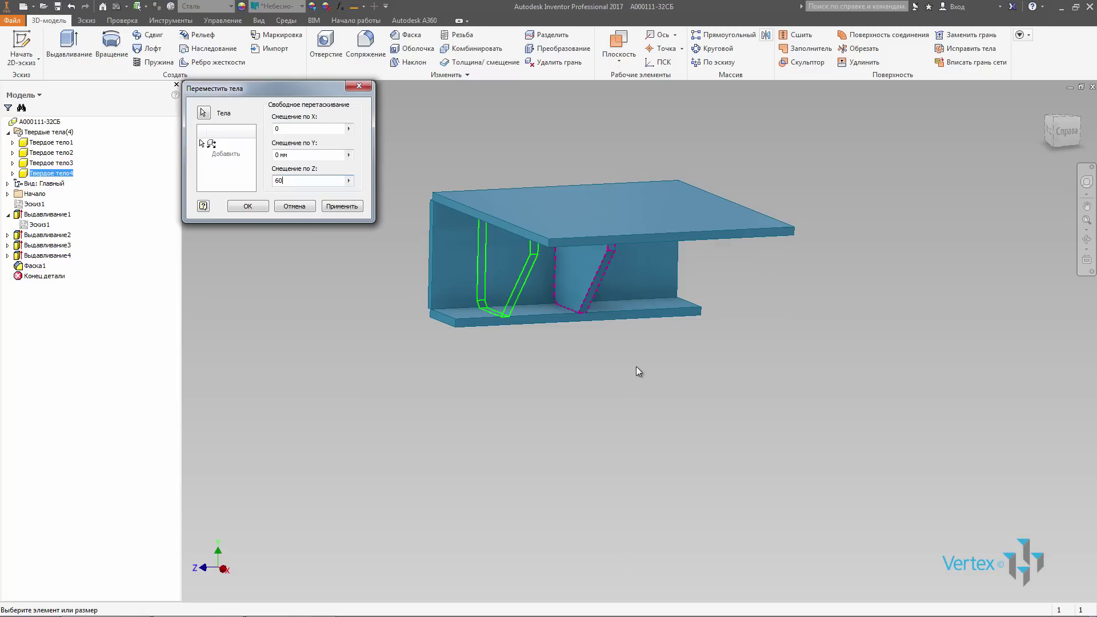
{"action": "middle_click_drag", "start_coordinate": [639, 372], "coordinate": [402, 276], "text": "shift"}
{"action": "left_click", "coordinate": [331, 206]}
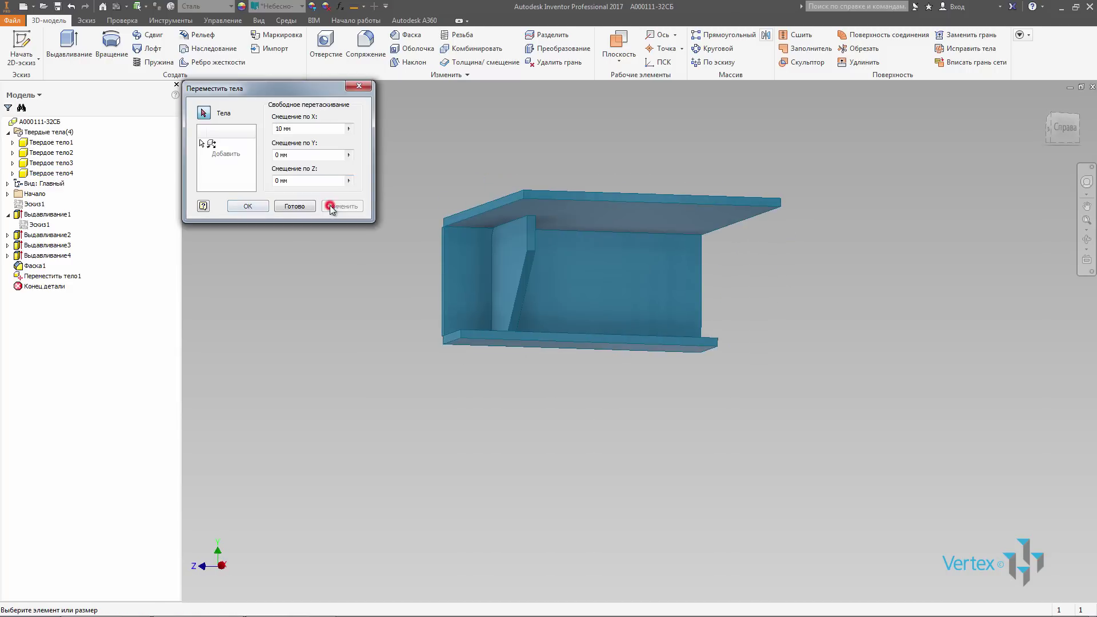
{"action": "middle_click_drag", "start_coordinate": [479, 174], "coordinate": [455, 112], "text": "shift"}
{"action": "key", "text": "Escape"}
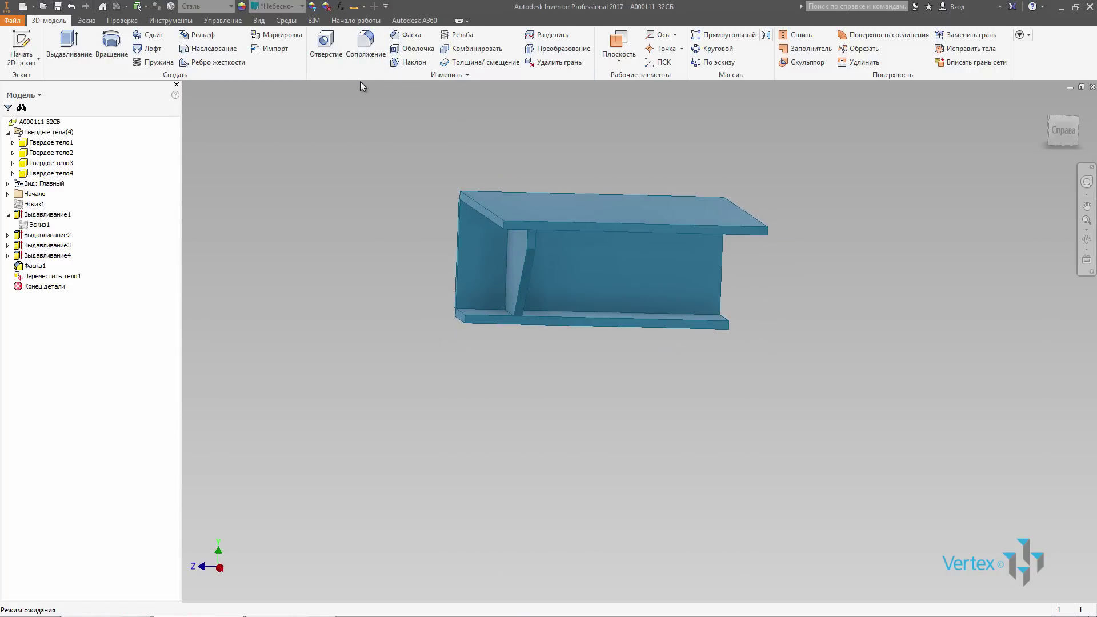
- Mirror the rib's solid body about the origin XY plane as a new solid, keeping the original
{"action": "left_click", "coordinate": [766, 35]}
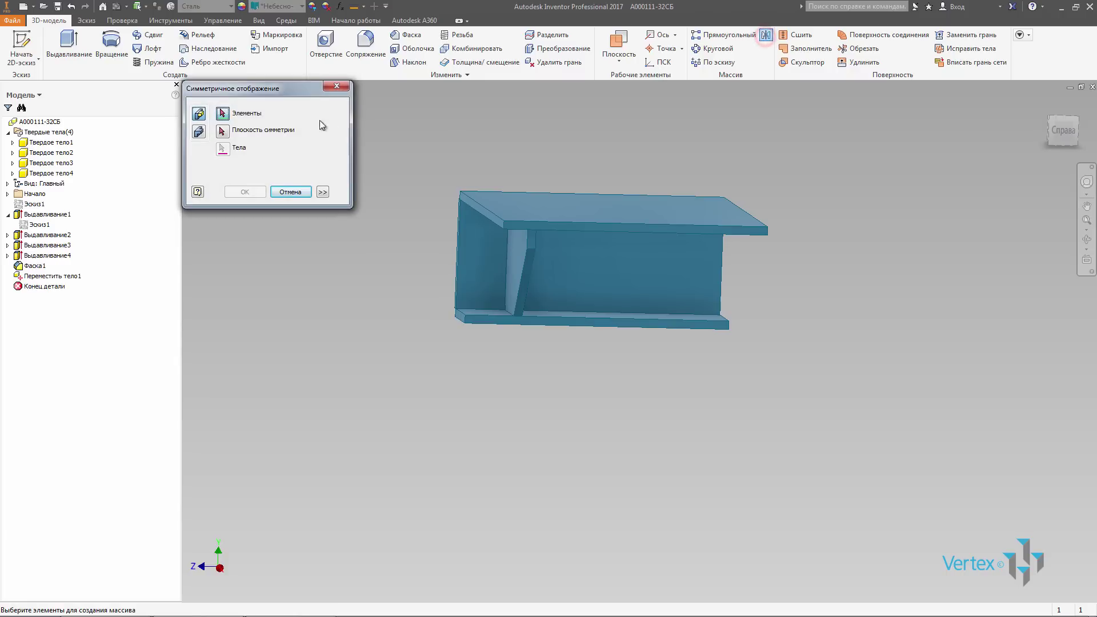
{"action": "left_click", "coordinate": [200, 132]}
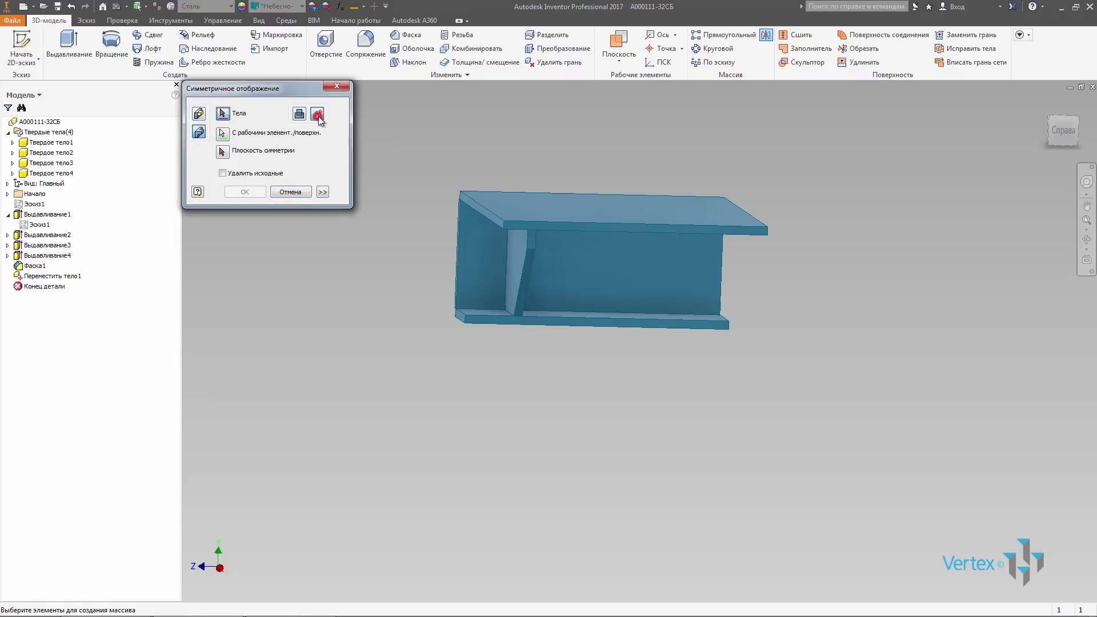
{"action": "left_click", "coordinate": [530, 246]}
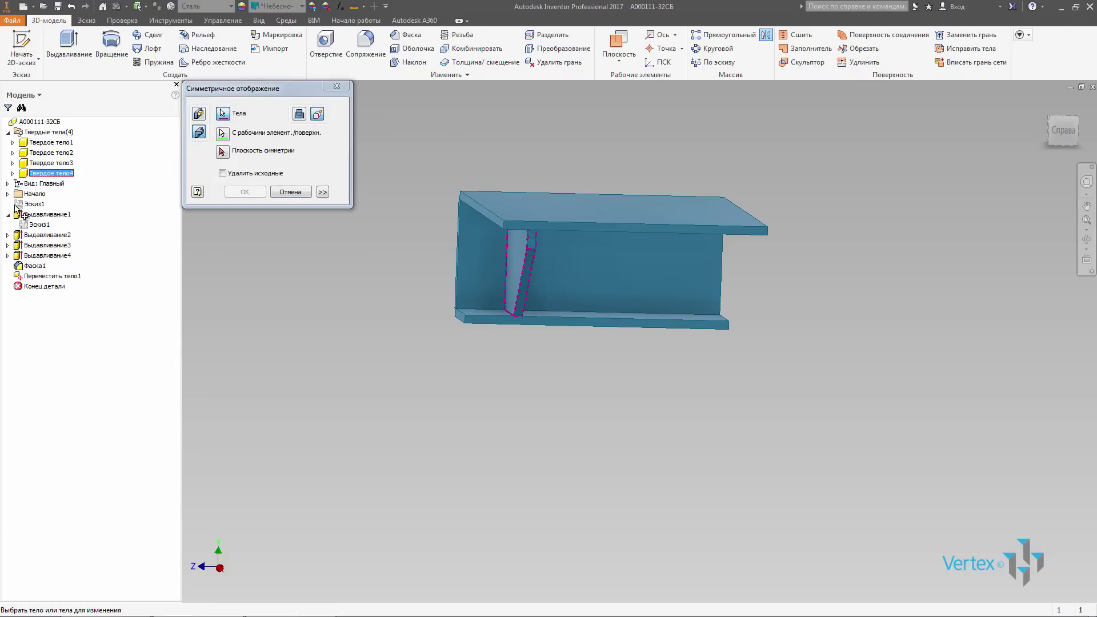
{"action": "left_click", "coordinate": [9, 194]}
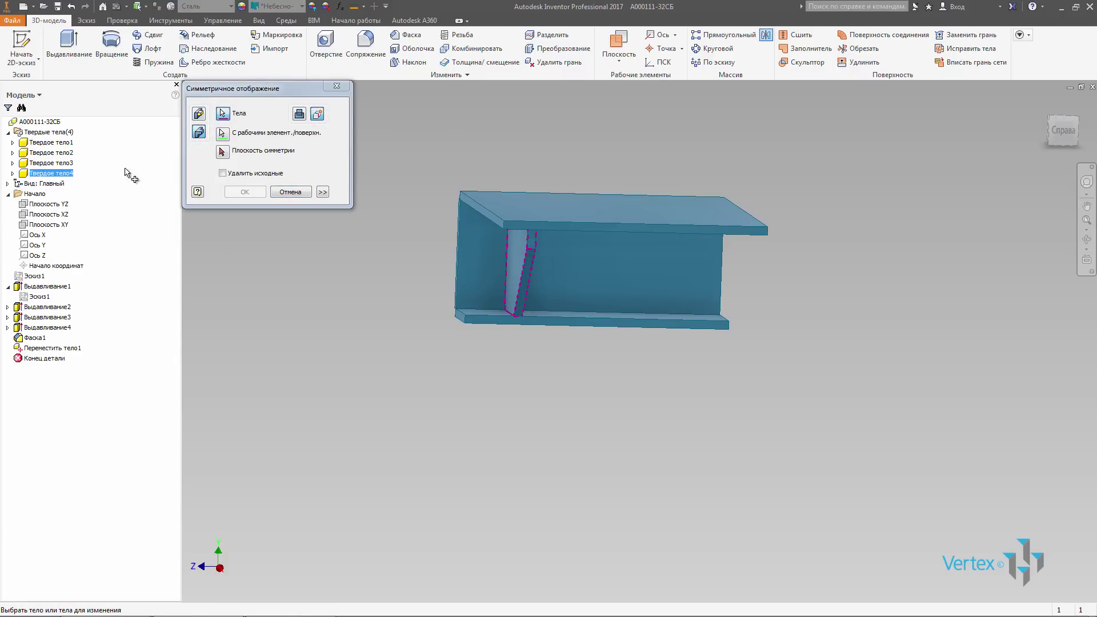
{"action": "left_click", "coordinate": [223, 151]}
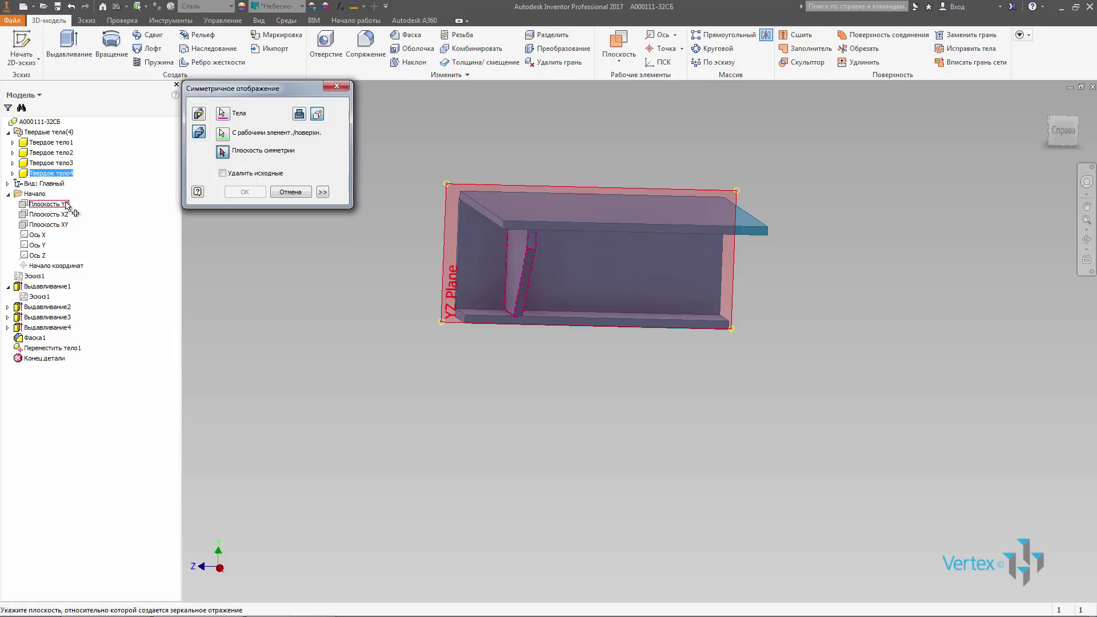
{"action": "left_click", "coordinate": [63, 225]}
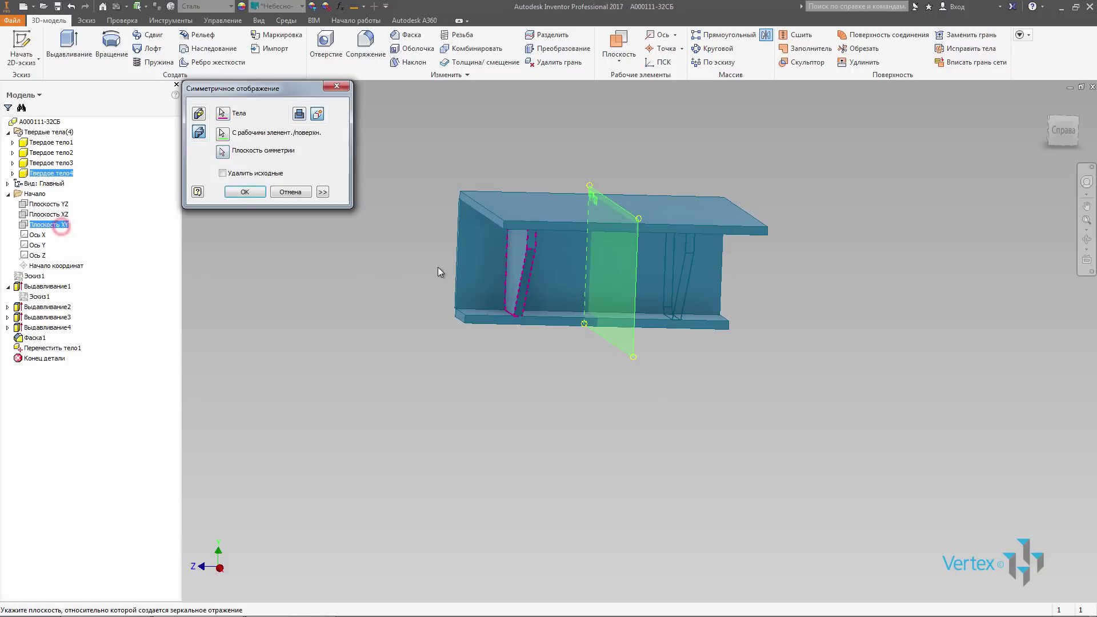
{"action": "middle_click_drag", "start_coordinate": [438, 267], "coordinate": [422, 255], "text": "shift"}
{"action": "left_click", "coordinate": [249, 195]}
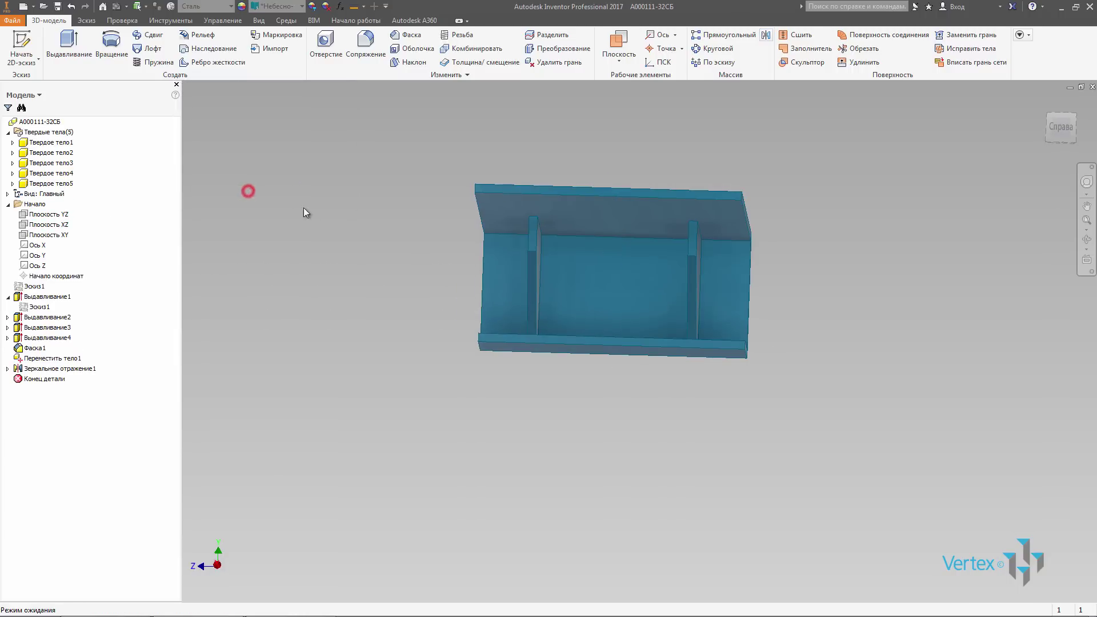
- Start a new sketch on the origin XZ plane and orient the view so the bracket's plates lie square in the sketch
{"action": "middle_click_drag", "start_coordinate": [304, 211], "coordinate": [445, 217], "text": "shift"}
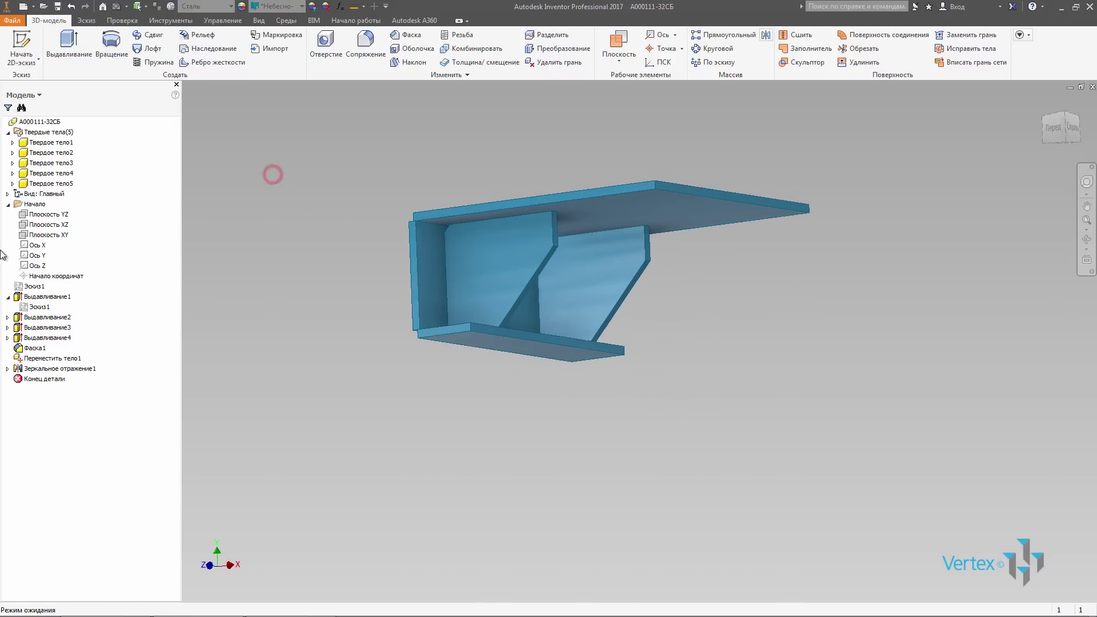
{"action": "left_click", "coordinate": [51, 225]}
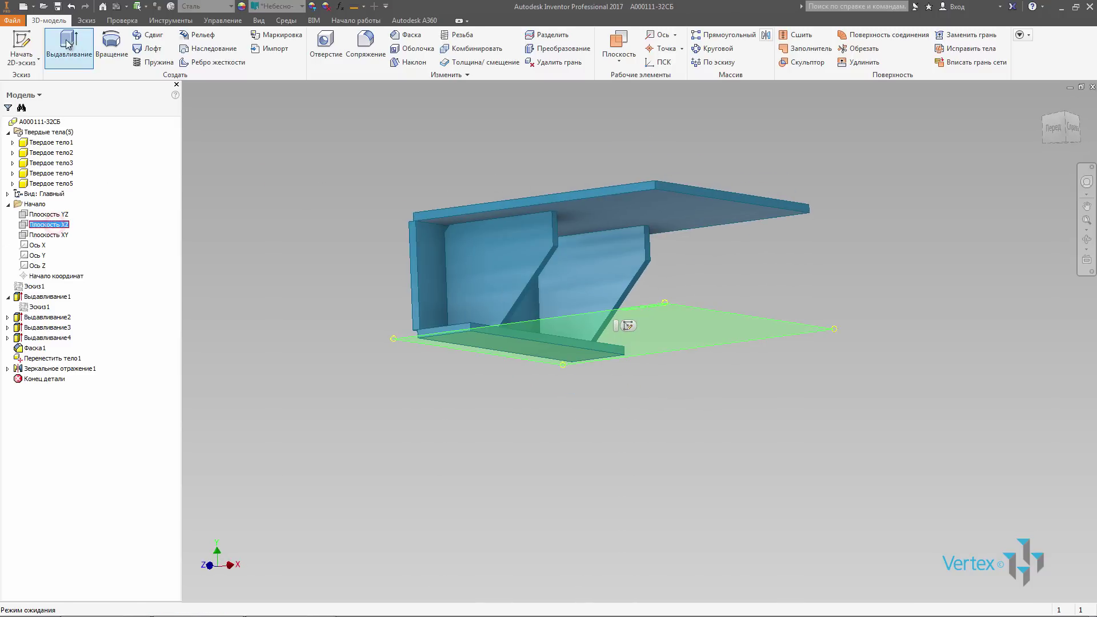
{"action": "left_click", "coordinate": [30, 40]}
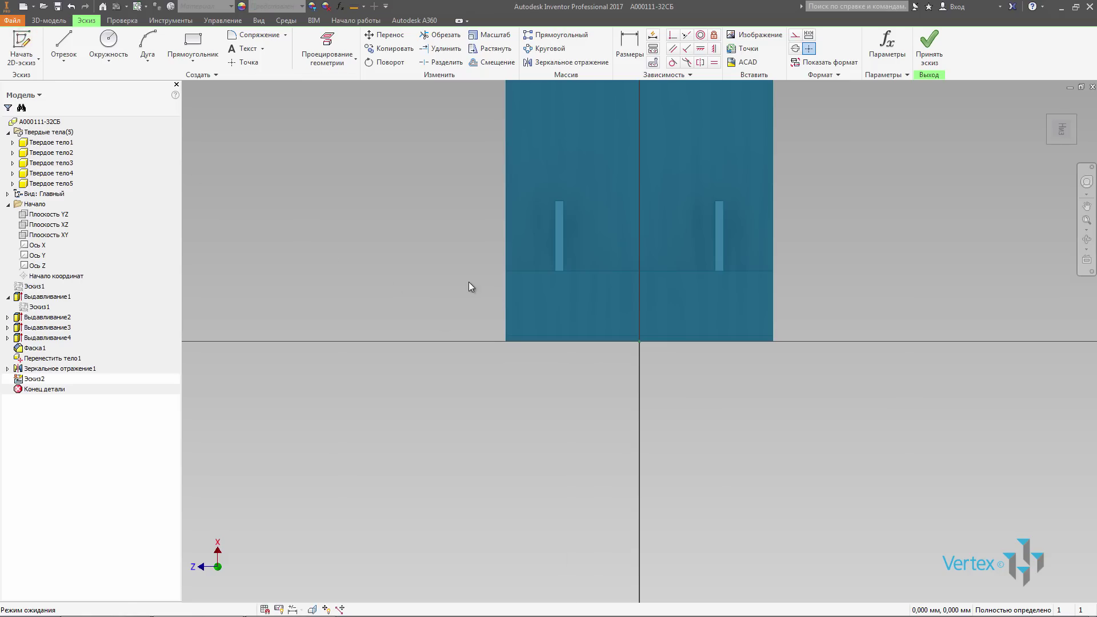
{"action": "mouse_move", "coordinate": [469, 282]}
{"action": "middle_mouse_down", "text": "shift"}
{"action": "mouse_move", "coordinate": [569, 196]}
{"action": "mouse_move", "coordinate": [469, 269]}
{"action": "middle_mouse_up", "text": "shift"}
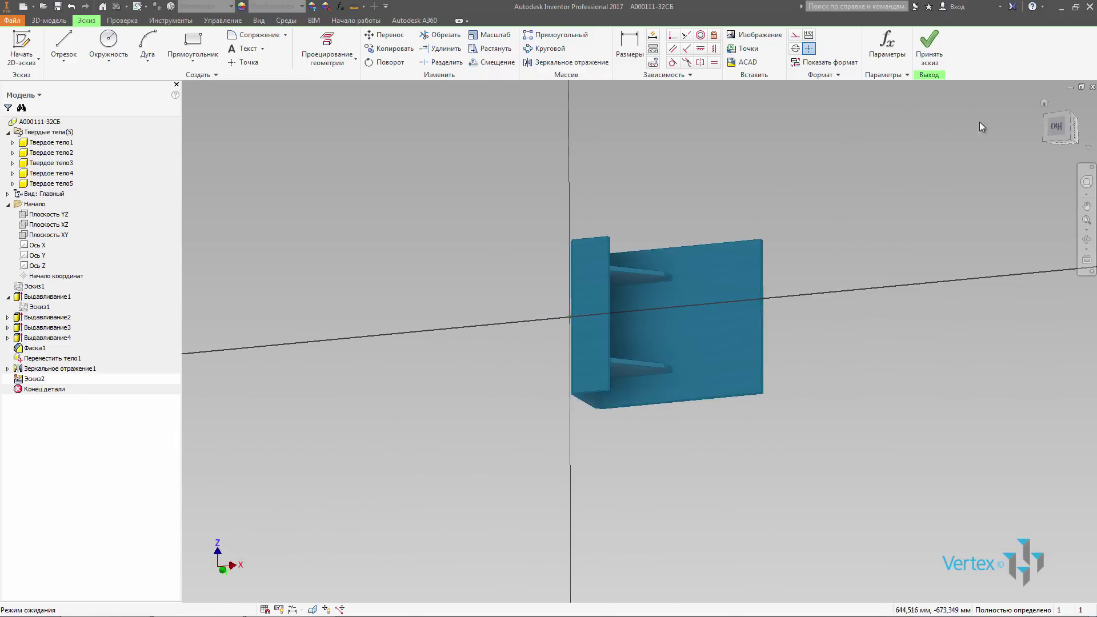
{"action": "left_click", "coordinate": [1066, 123]}
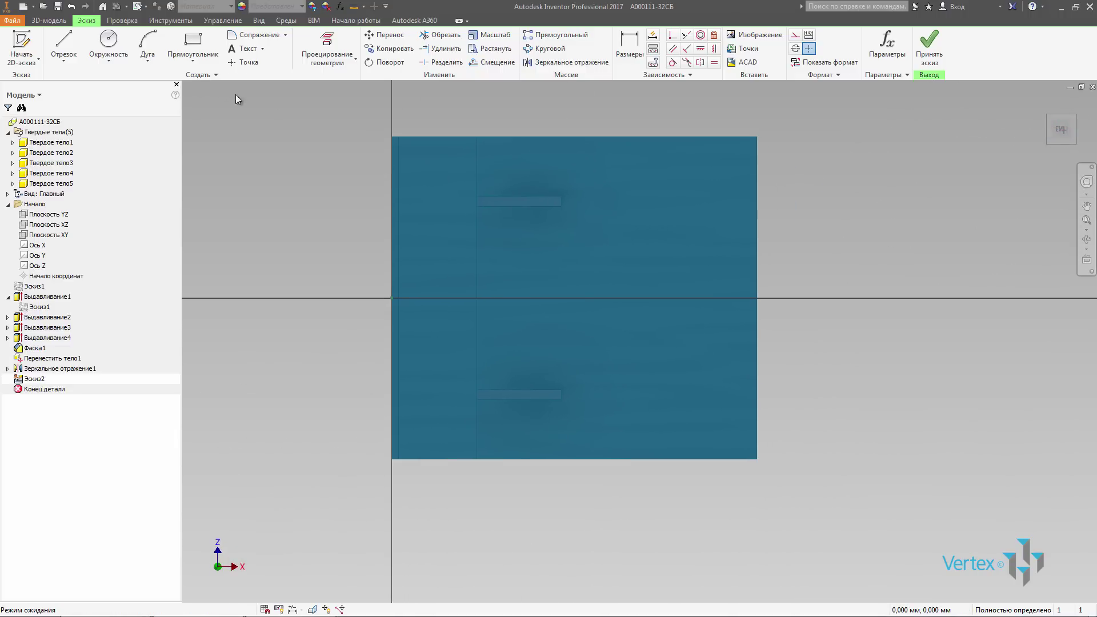
- Sketch a rectangle about 174 by 157 mm inside the large plate's outline
{"action": "left_click", "coordinate": [63, 44]}
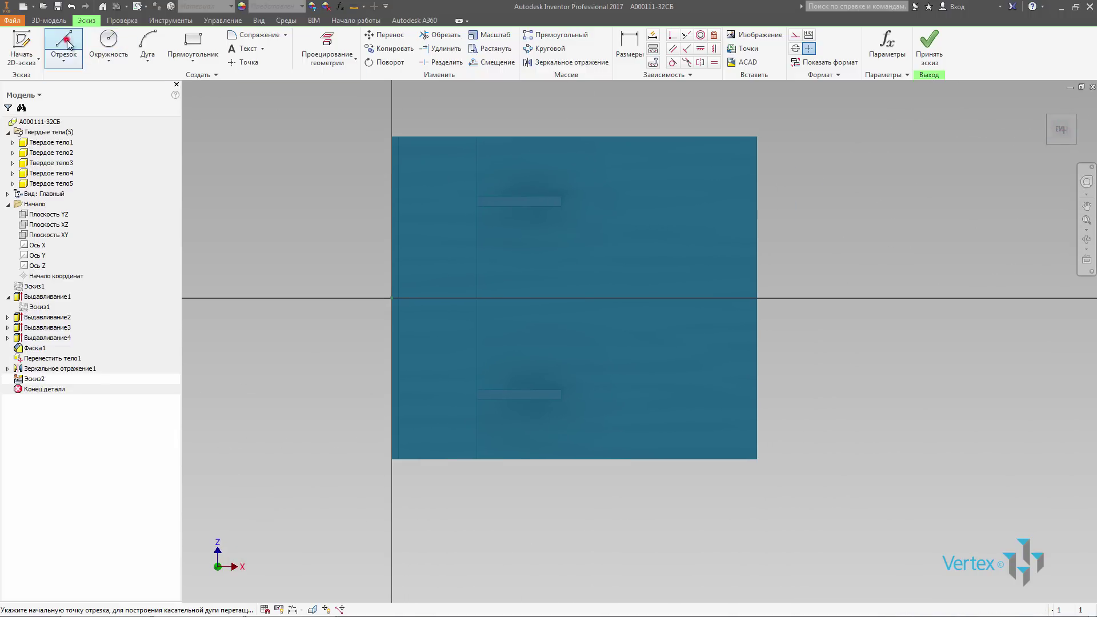
{"action": "left_click", "coordinate": [440, 164]}
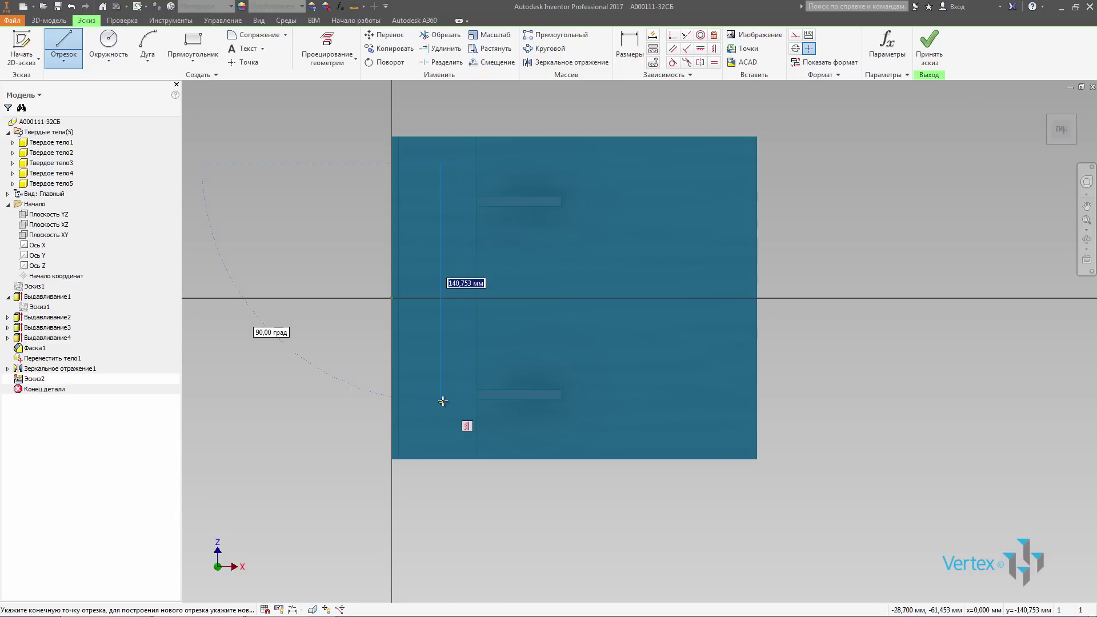
{"action": "left_click", "coordinate": [193, 40]}
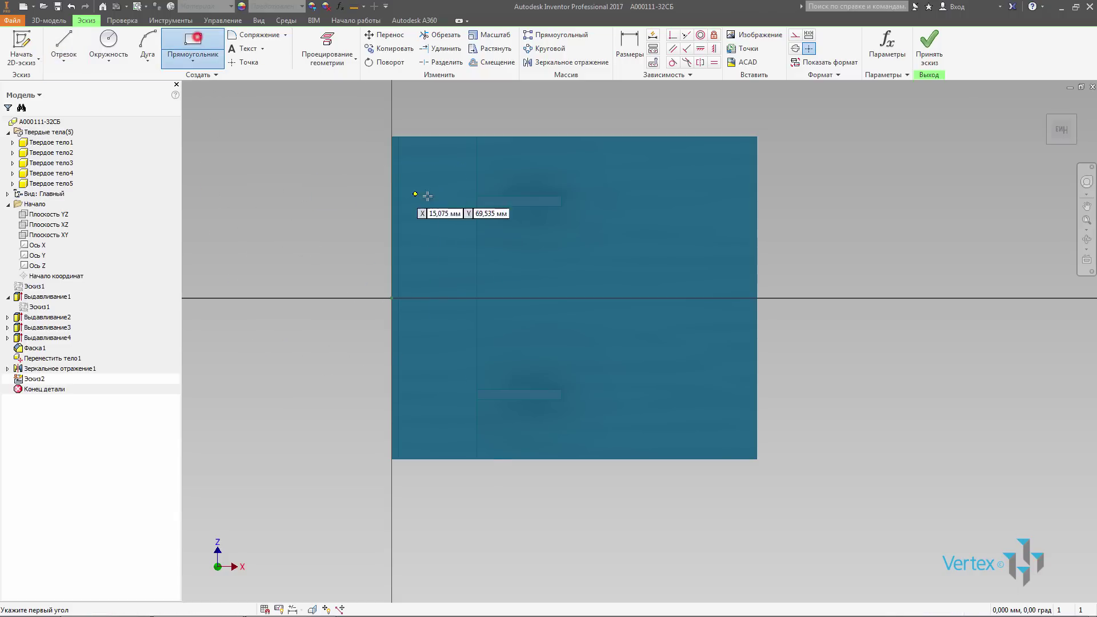
{"action": "left_click", "coordinate": [434, 161]}
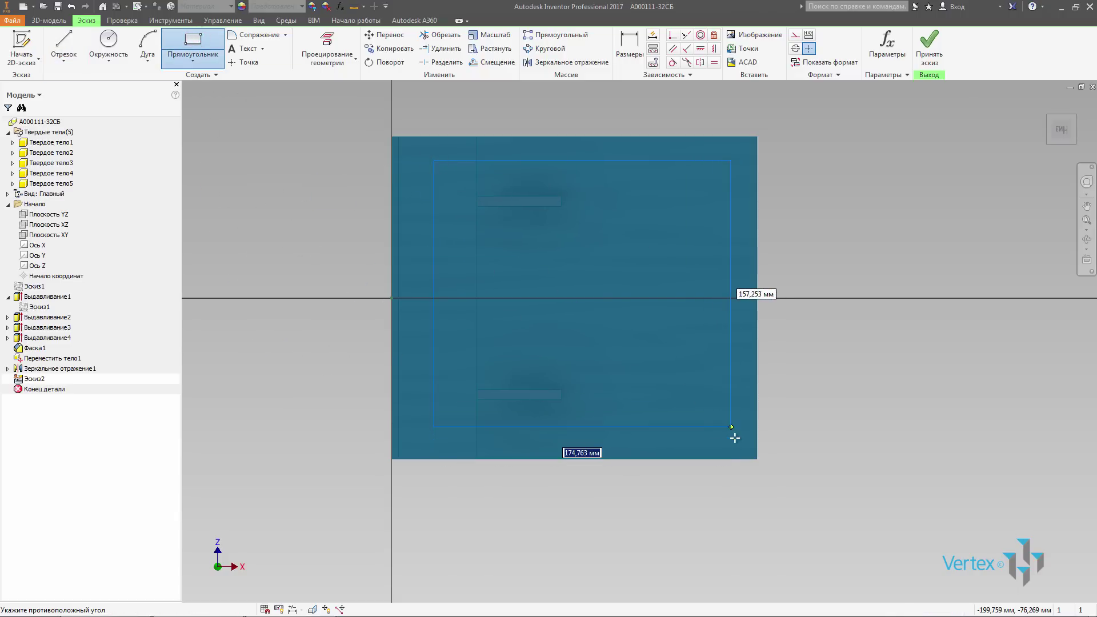
{"action": "left_click", "coordinate": [730, 428]}
{"action": "key", "text": "Escape"}
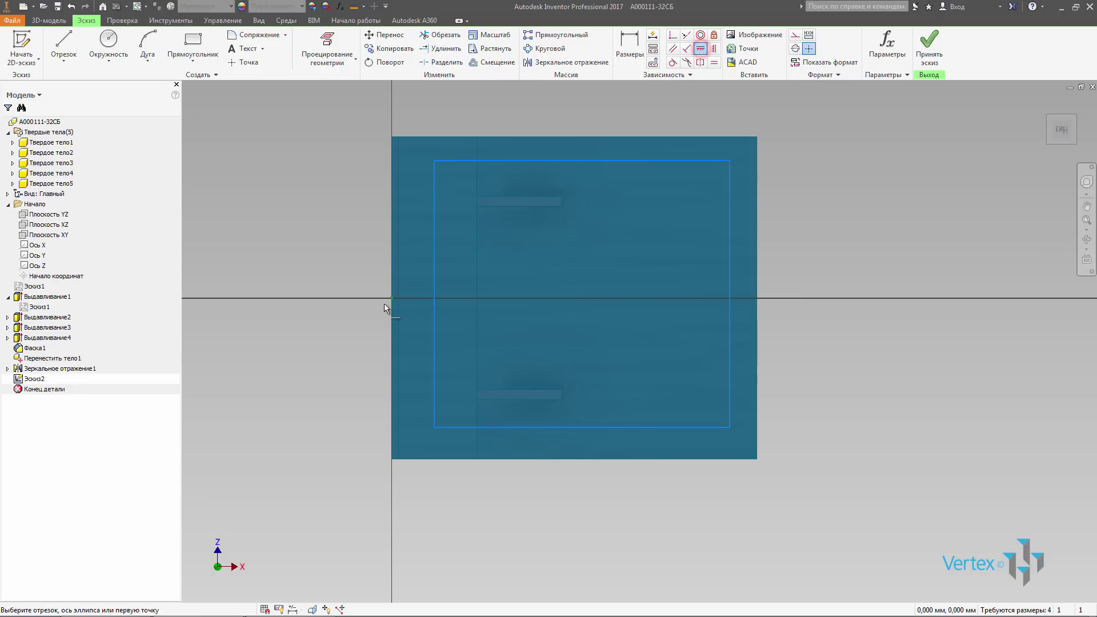
- Constrain the midpoint of the rectangle's left side horizontally to the sketch origin
{"action": "left_click", "coordinate": [433, 295]}
{"action": "middle_click_drag", "start_coordinate": [340, 224], "coordinate": [331, 240]}
{"action": "key", "text": "Escape"}
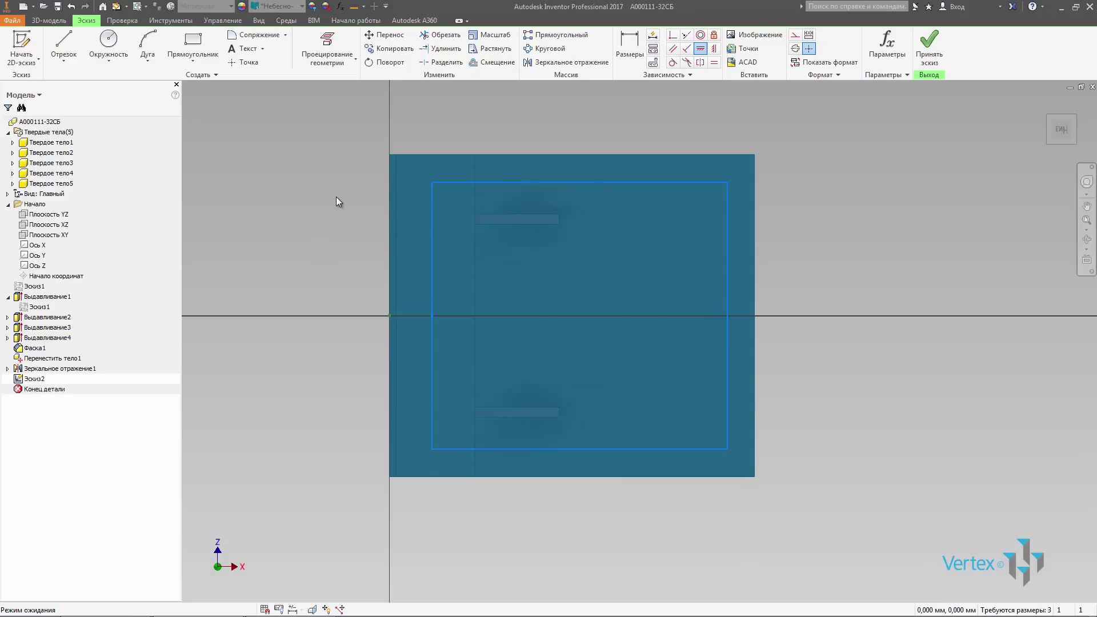
- Dimension the rectangle's left side 25 mm from the sketch origin
{"action": "left_click", "coordinate": [629, 49]}
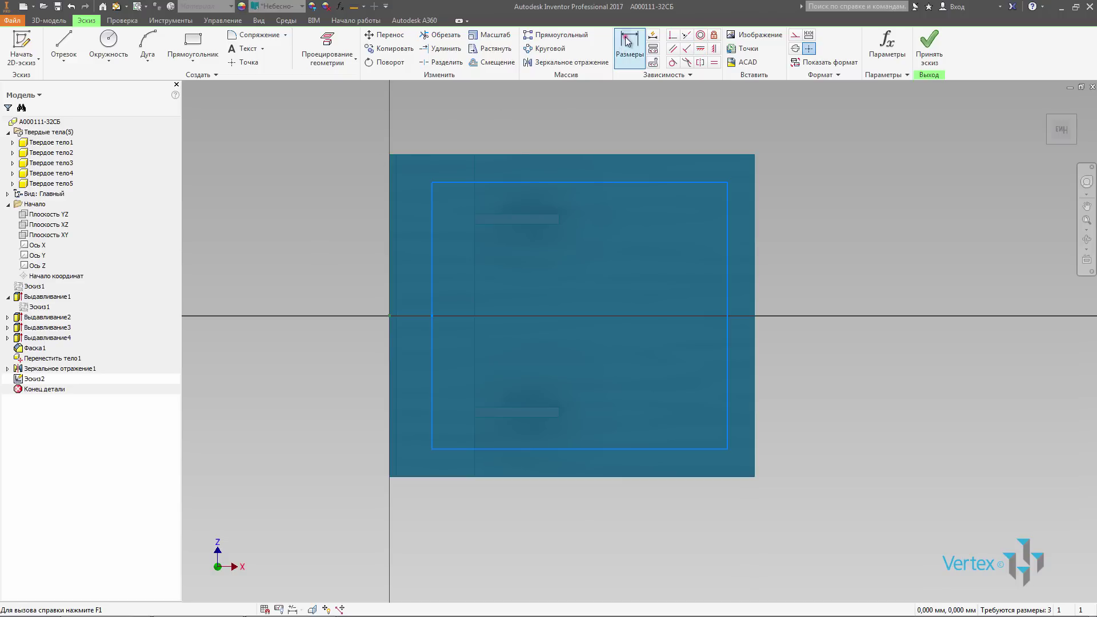
{"action": "left_click", "coordinate": [434, 267]}
{"action": "left_click", "coordinate": [389, 315]}
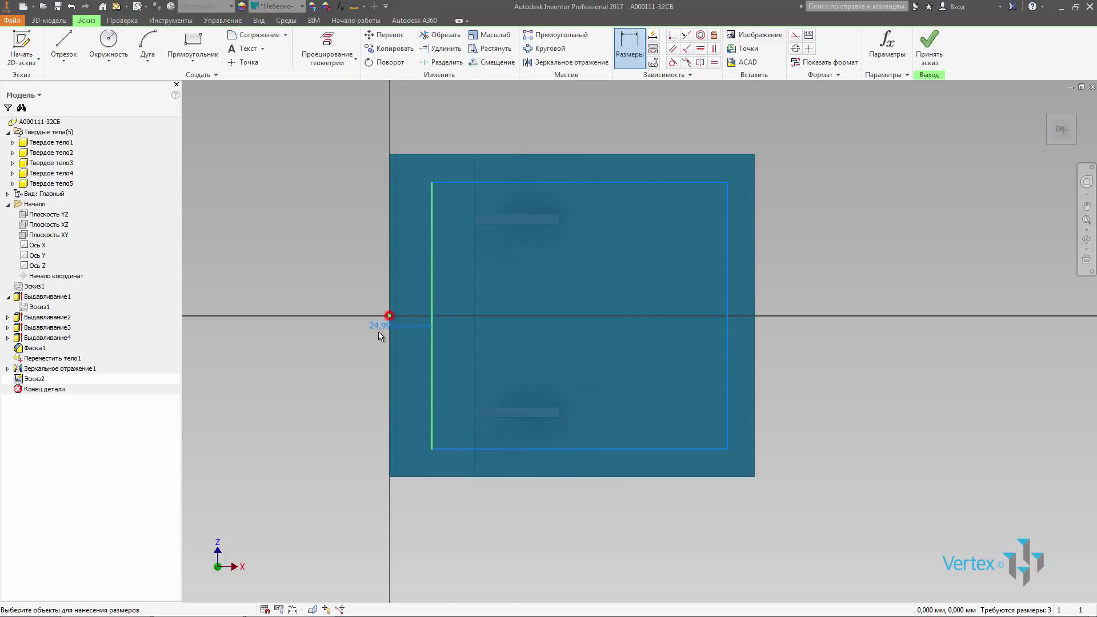
{"action": "left_click", "coordinate": [351, 345]}
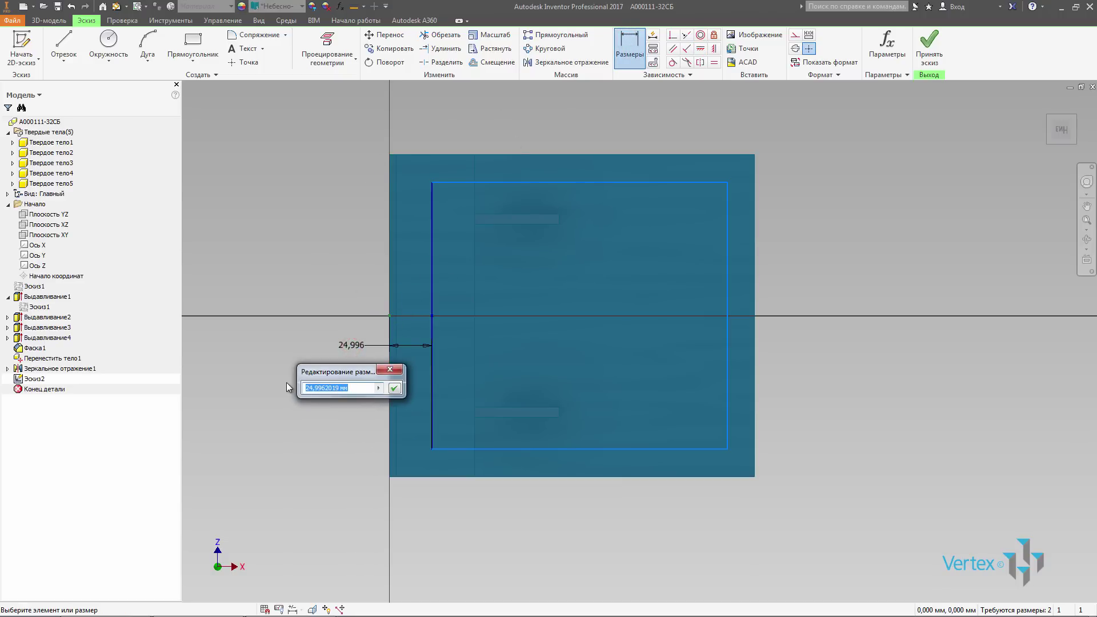
{"action": "type", "text": "25"}
{"action": "left_click", "coordinate": [394, 388]}
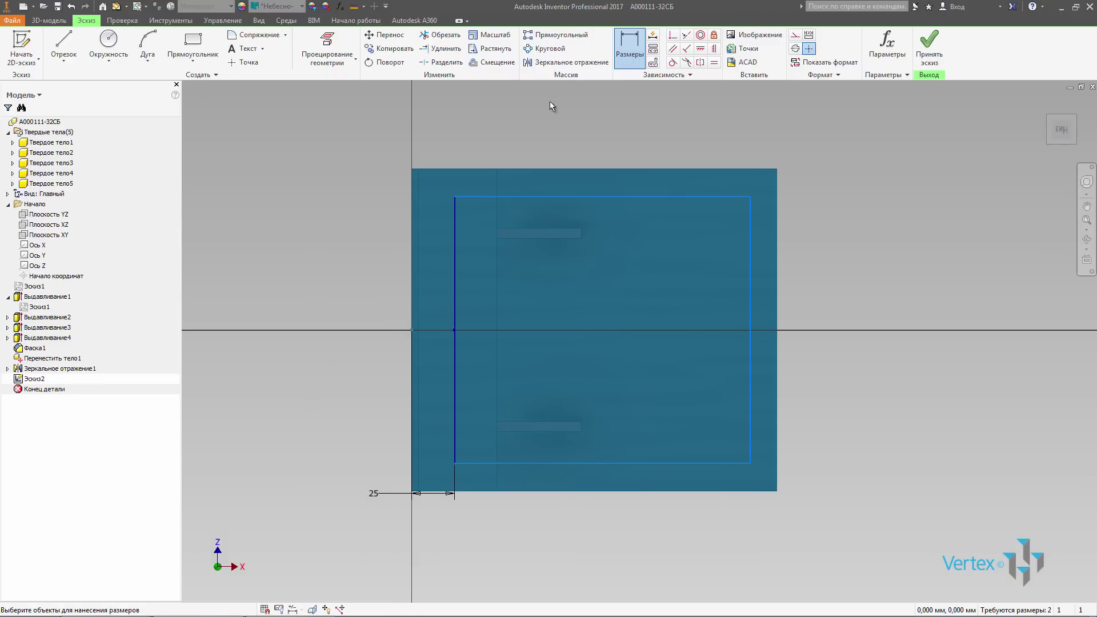
- Dimension the length of the rectangle's left side as 160 mm
{"action": "left_click", "coordinate": [454, 221]}
{"action": "left_click", "coordinate": [366, 256]}
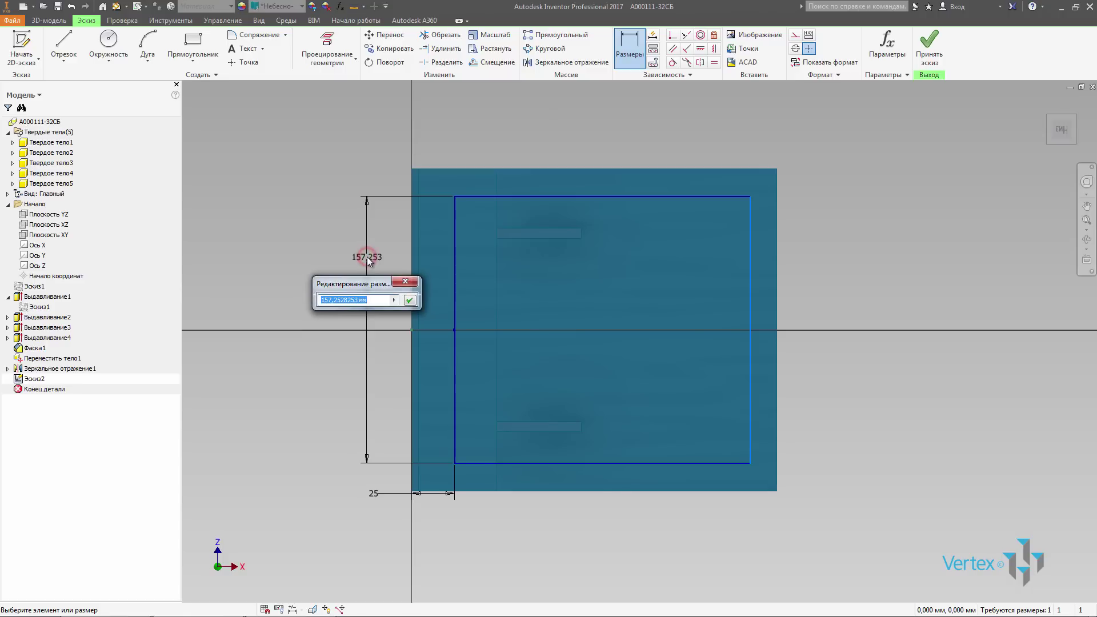
{"action": "type", "text": "160"}
{"action": "key", "text": "Return"}
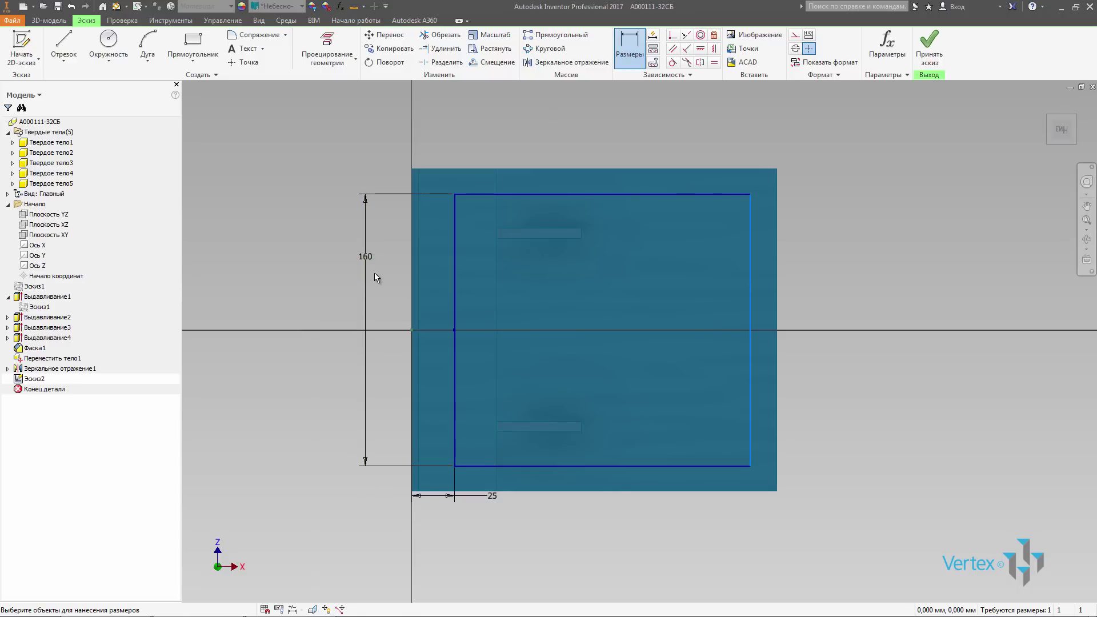
{"action": "mouse_move", "coordinate": [315, 270]}
{"action": "middle_mouse_down"}
{"action": "mouse_move", "coordinate": [328, 275]}
{"action": "mouse_move", "coordinate": [329, 261]}
{"action": "mouse_move", "coordinate": [318, 279]}
{"action": "middle_mouse_up"}
{"action": "key", "text": "Escape"}
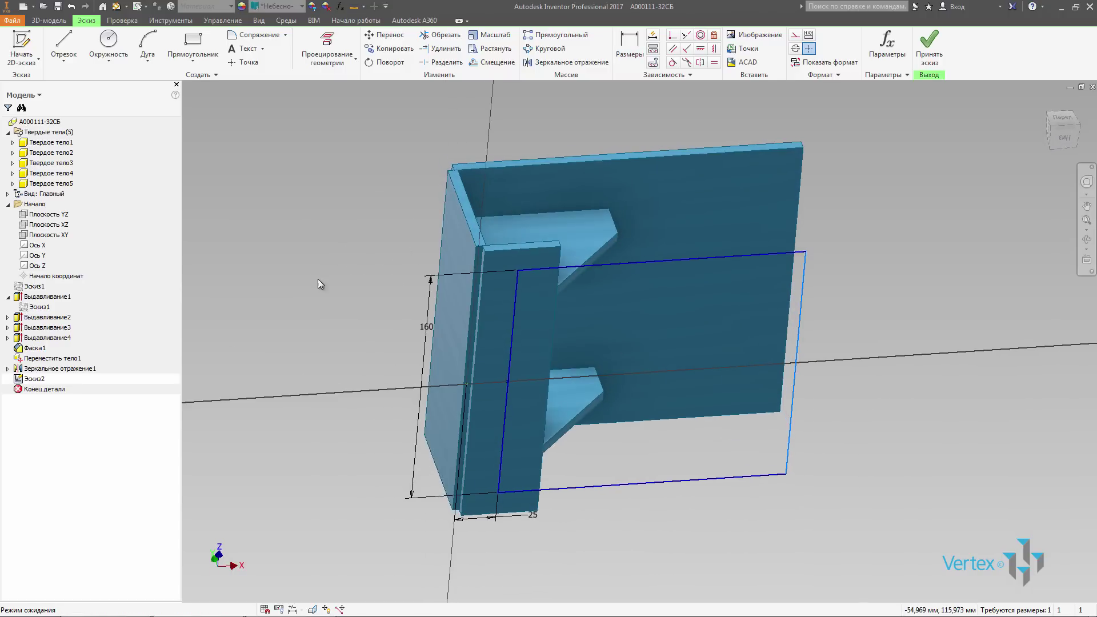
- Make the base profile sketch Эскиз1 visible with its dimensions, in a view where its 215 mm dimension can be picked
{"action": "left_click", "coordinate": [33, 287]}
{"action": "right_click", "coordinate": [32, 289]}
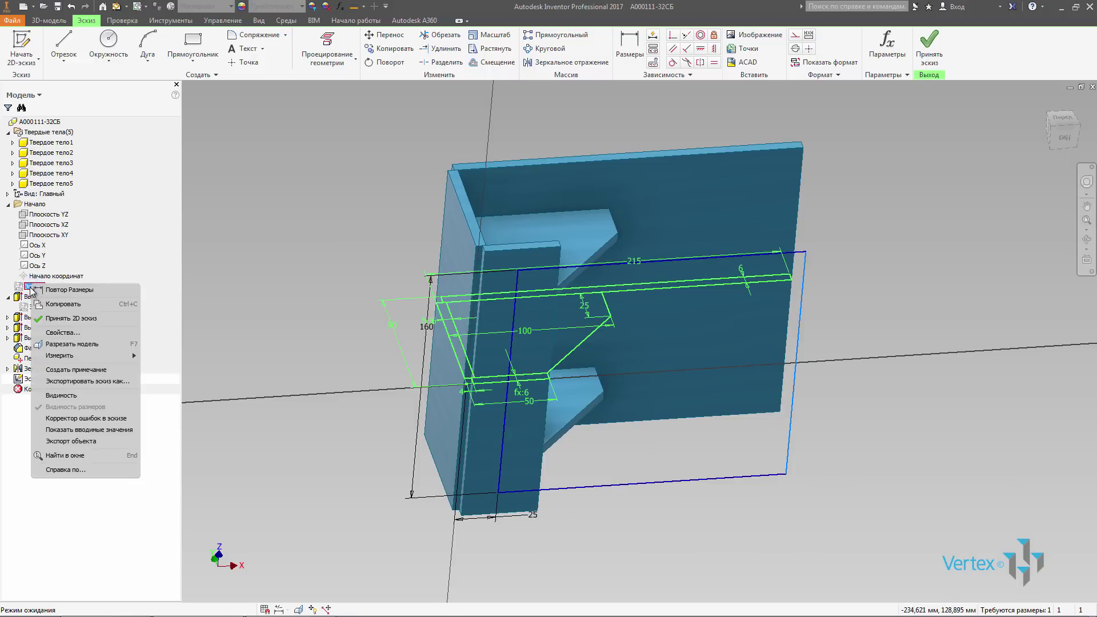
{"action": "left_click", "coordinate": [68, 395]}
{"action": "middle_click_drag", "start_coordinate": [361, 273], "coordinate": [337, 189], "text": "shift"}
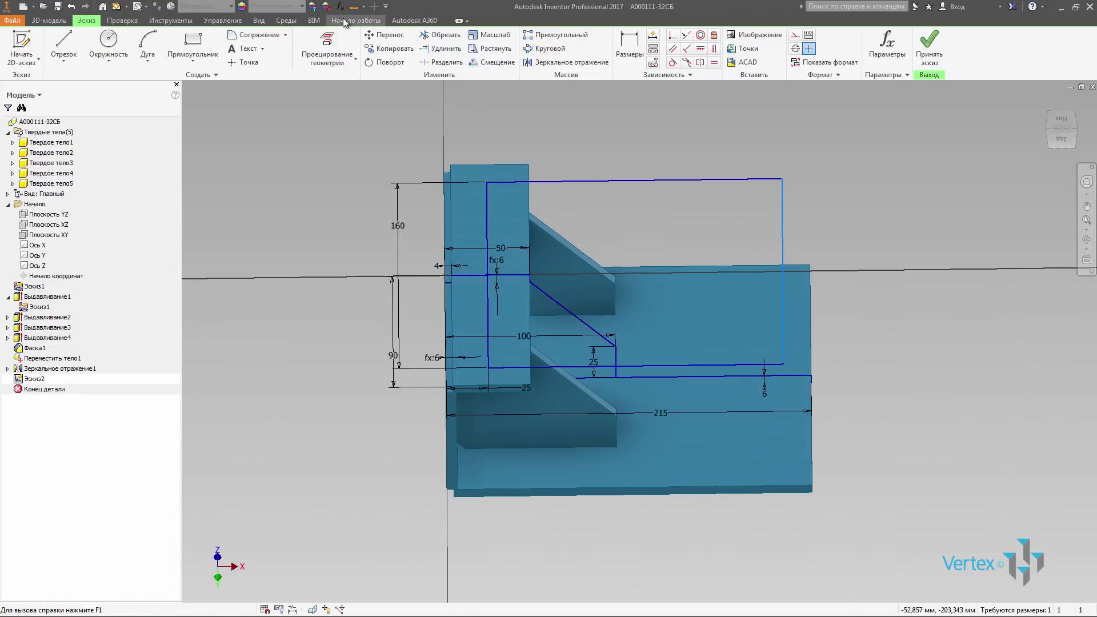
- Dimension the origin to the rectangle's right side with the formula d6-20, referencing the 215 mm dimension, and hide Эскиз1
{"action": "left_click", "coordinate": [630, 45]}
{"action": "left_click", "coordinate": [445, 276]}
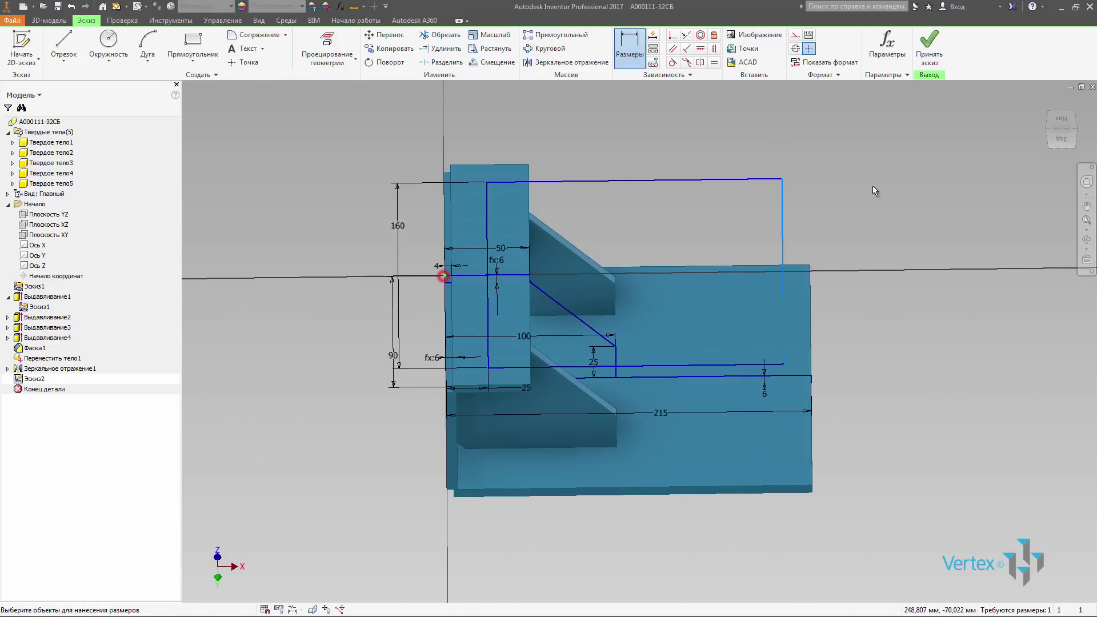
{"action": "left_click", "coordinate": [783, 208]}
{"action": "left_click", "coordinate": [701, 149]}
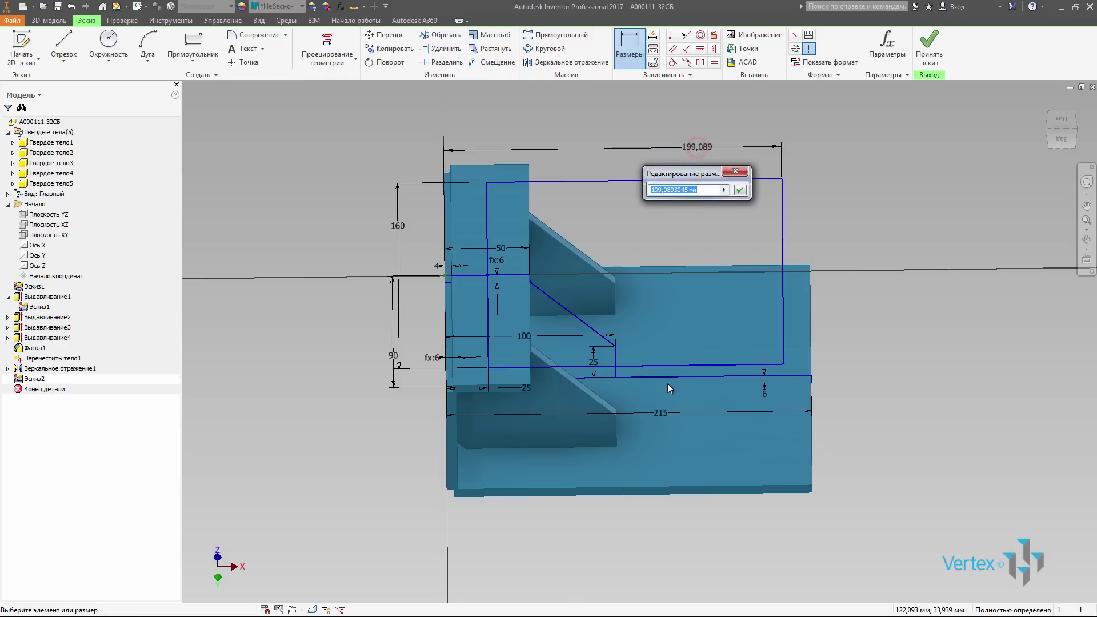
{"action": "left_click", "coordinate": [663, 413]}
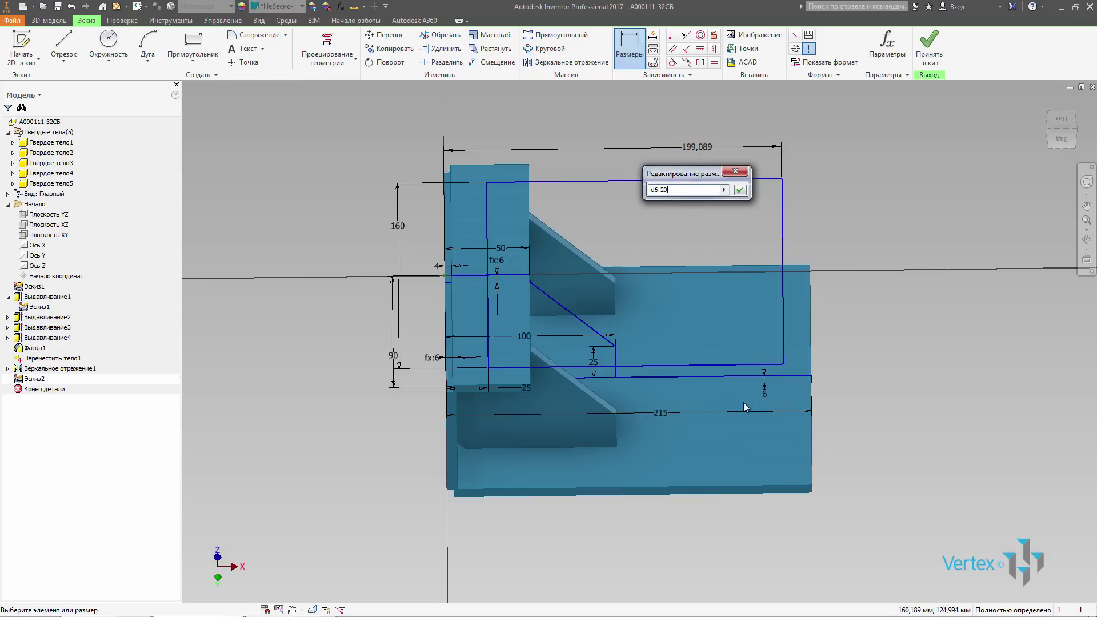
{"action": "left_click", "coordinate": [740, 192]}
{"action": "middle_click_drag", "start_coordinate": [734, 191], "coordinate": [403, 239], "text": "shift"}
{"action": "key", "text": "Escape"}
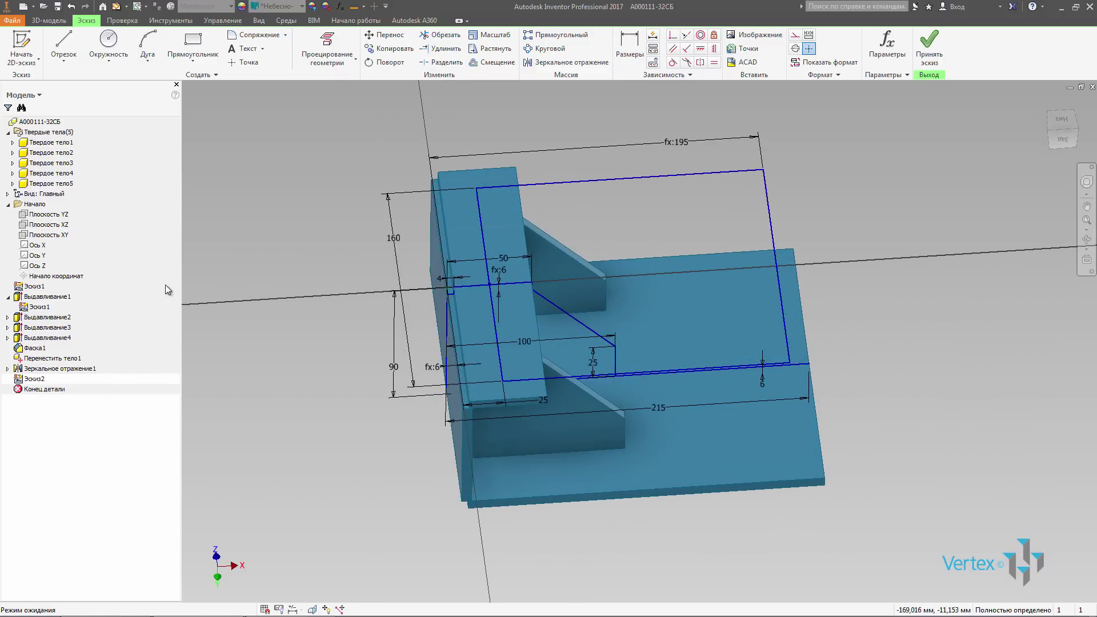
{"action": "right_click", "coordinate": [23, 289]}
{"action": "left_click", "coordinate": [64, 400]}
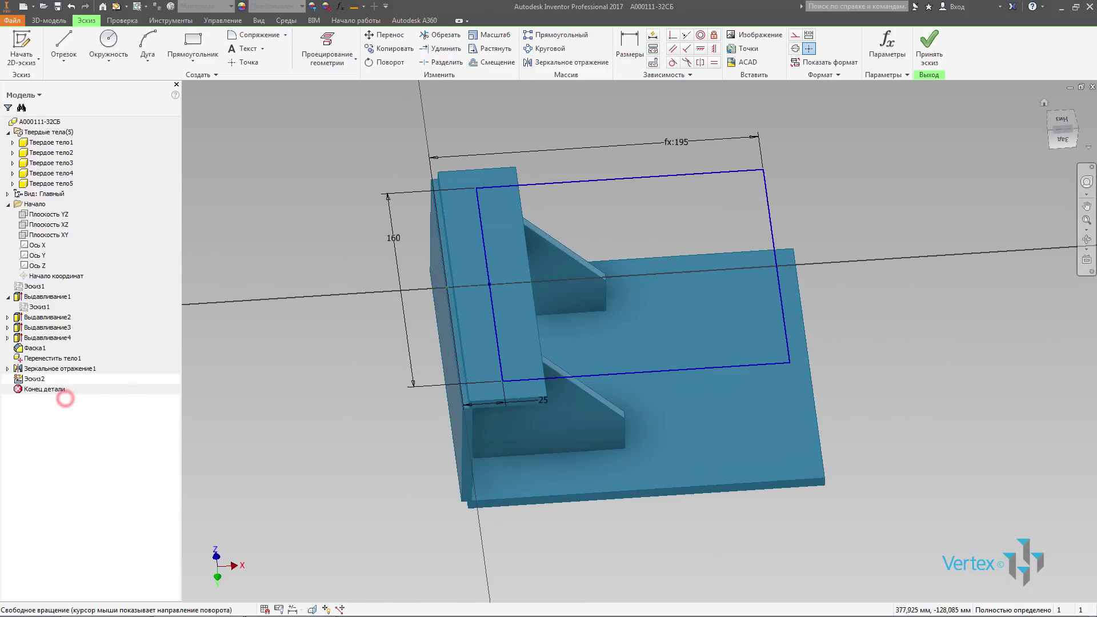
- Draw 12 mm diameter circles at both ends of the rectangle's lower side and finish the sketch
{"action": "left_click", "coordinate": [1062, 120]}
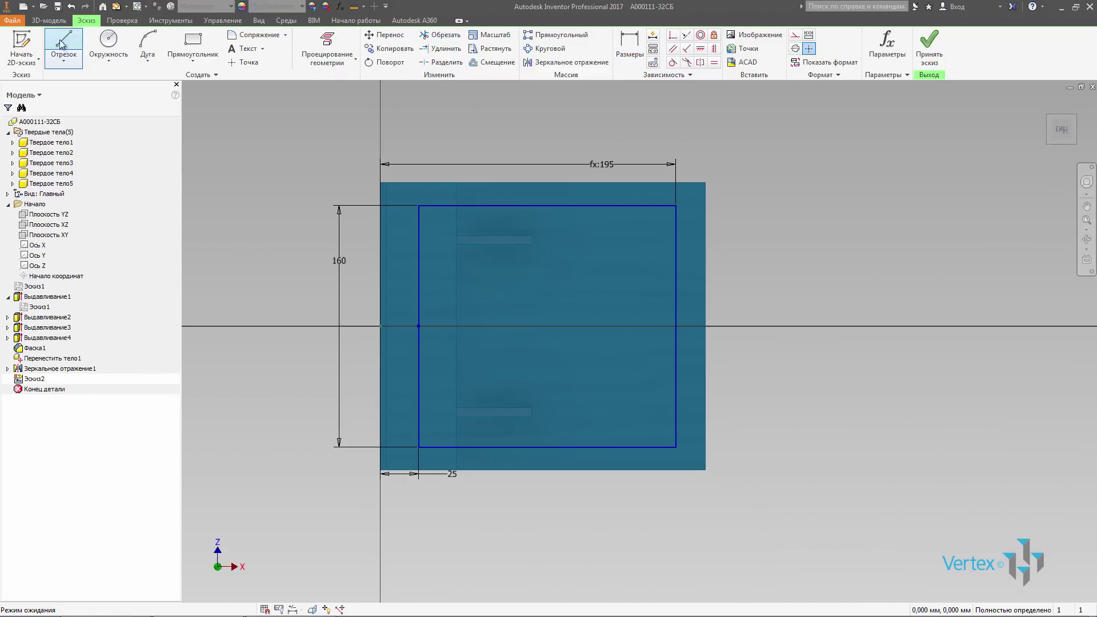
{"action": "left_click", "coordinate": [108, 40]}
{"action": "left_click", "coordinate": [418, 447]}
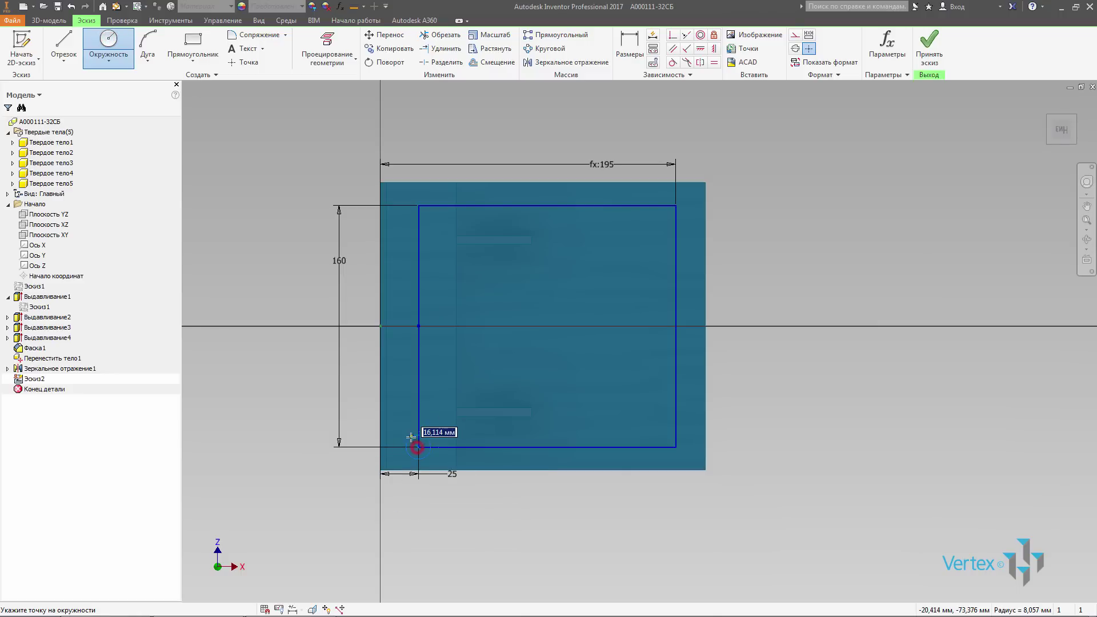
{"action": "type", "text": "12"}
{"action": "key", "text": "Return"}
{"action": "scroll", "coordinate": [443, 457], "scroll_direction": "down", "scroll_amount": 3}
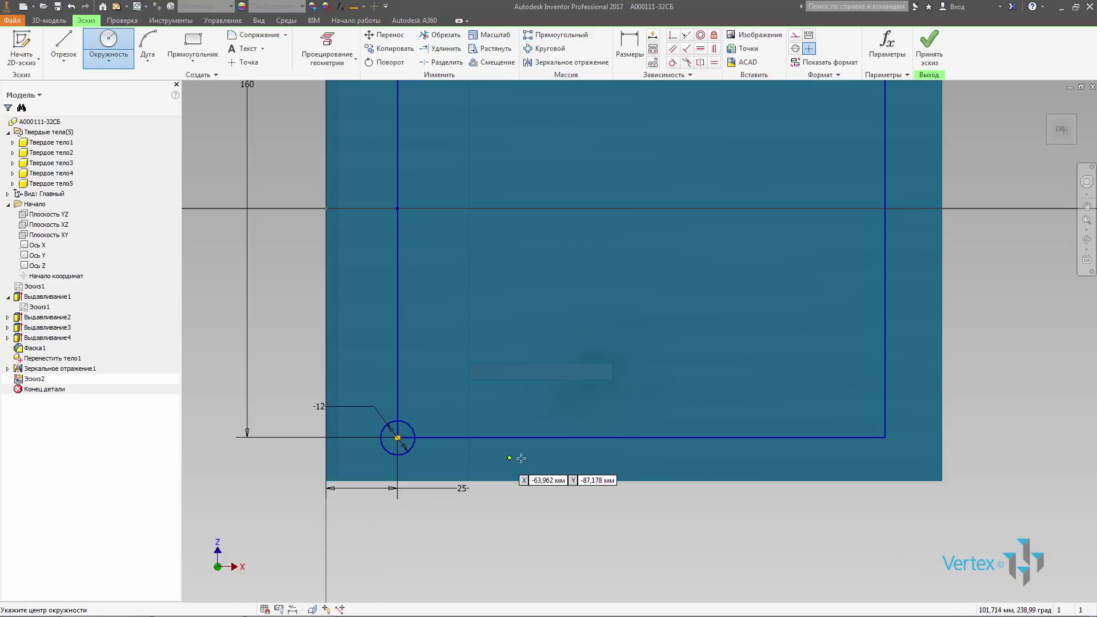
{"action": "left_click", "coordinate": [888, 439]}
{"action": "type", "text": "12"}
{"action": "key", "text": "Return"}
{"action": "scroll", "coordinate": [649, 399], "scroll_direction": "up", "scroll_amount": 3}
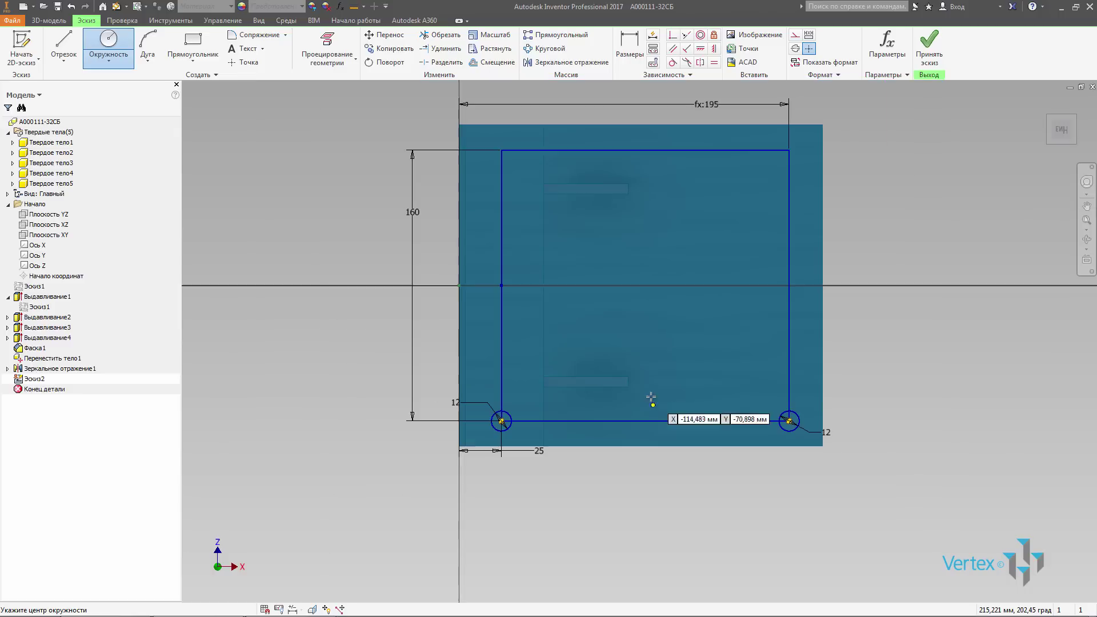
{"action": "middle_click_drag", "start_coordinate": [649, 400], "coordinate": [671, 354], "text": "shift"}
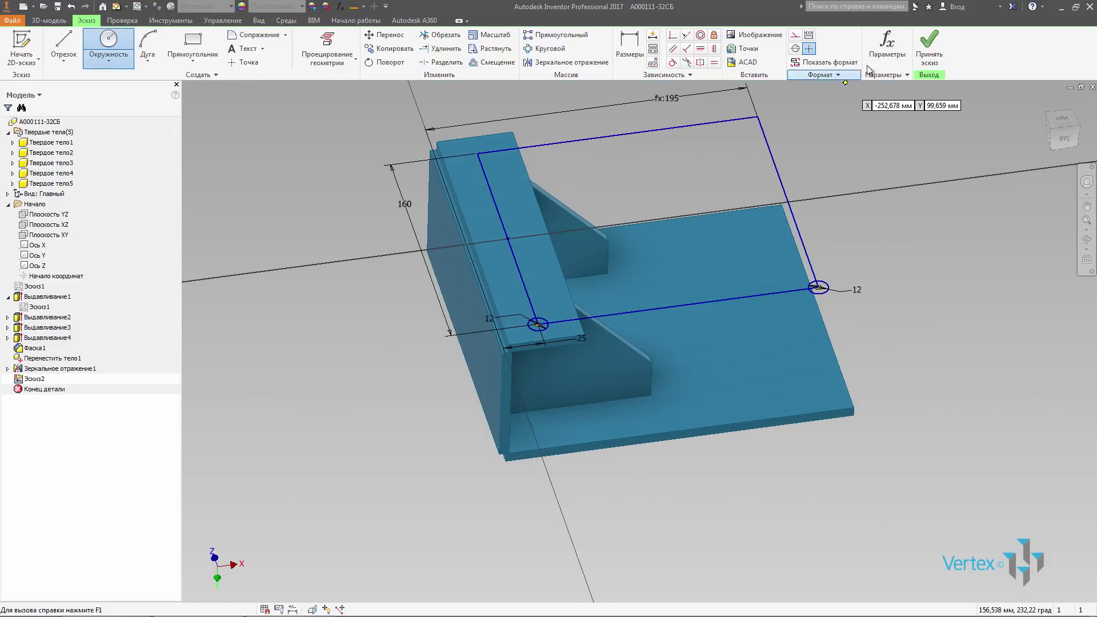
{"action": "left_click", "coordinate": [930, 45]}
{"action": "middle_click_drag", "start_coordinate": [865, 192], "coordinate": [863, 226]}
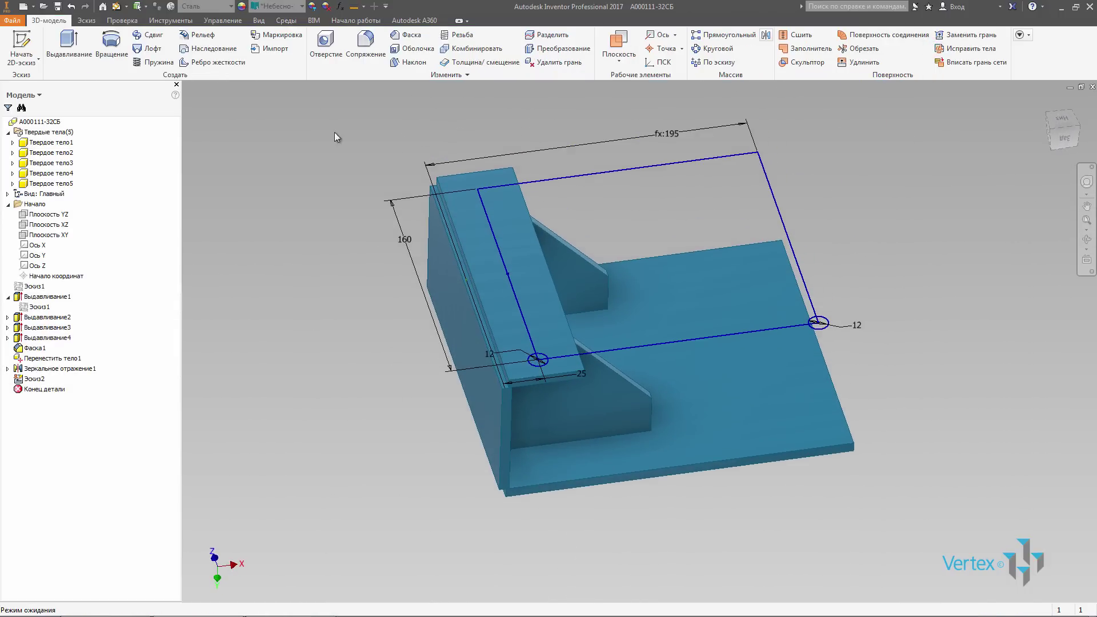
- Create through holes in the short plate (Твердое тело3) at the two rectangle corners above it, linking their diameter to the 12 mm circle dimension
{"action": "left_click", "coordinate": [326, 45]}
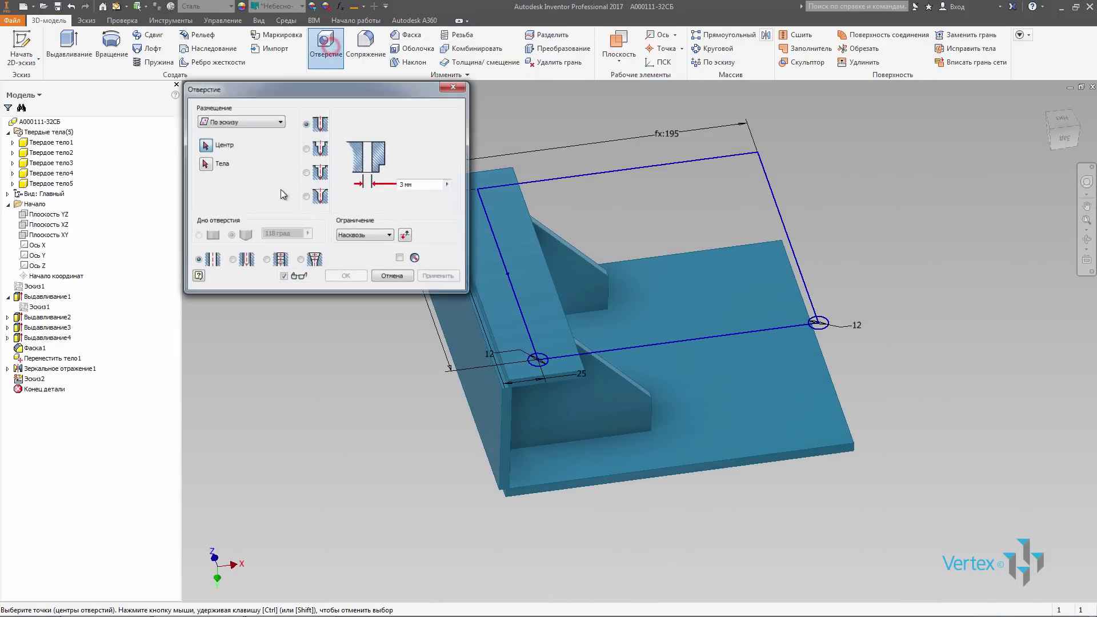
{"action": "left_click", "coordinate": [538, 360]}
{"action": "middle_click_drag", "start_coordinate": [481, 202], "coordinate": [528, 229]}
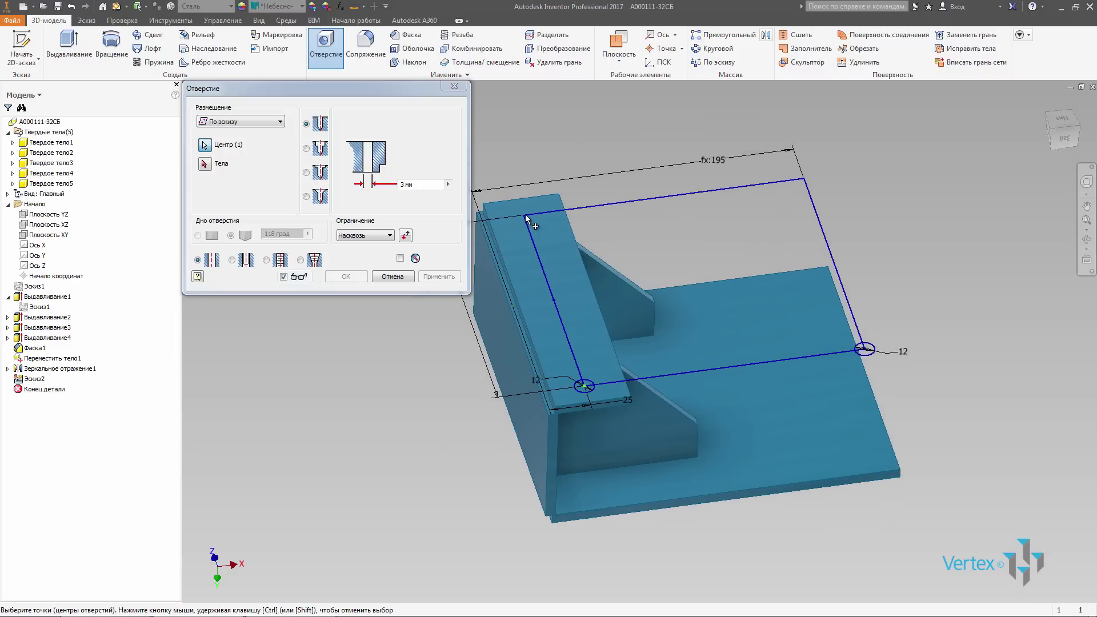
{"action": "left_click", "coordinate": [526, 215]}
{"action": "left_click", "coordinate": [205, 164]}
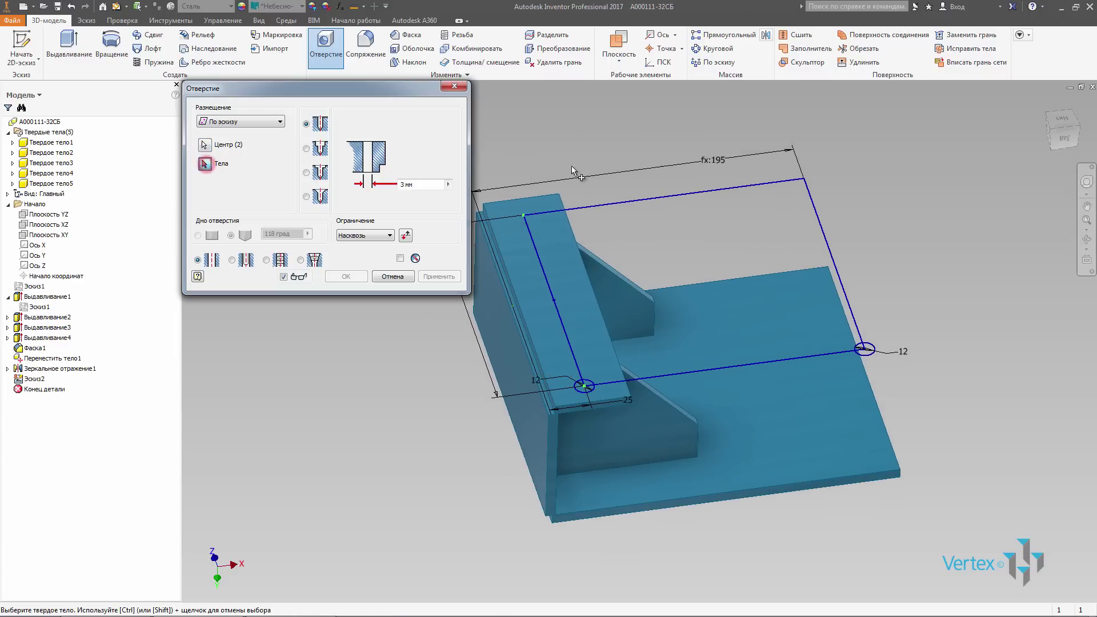
{"action": "left_click", "coordinate": [552, 200]}
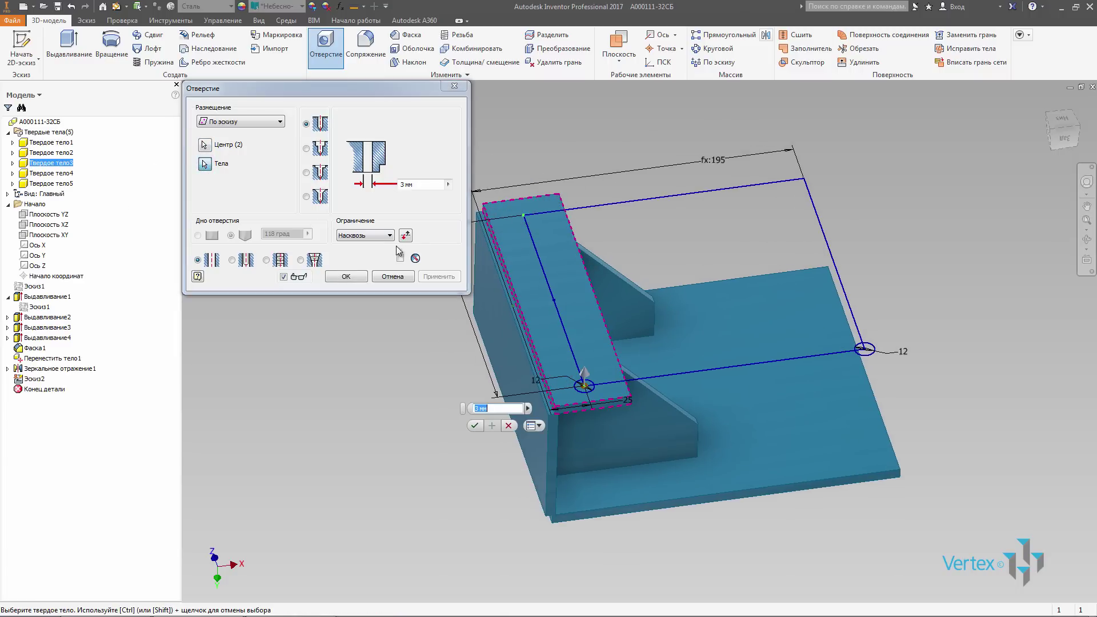
{"action": "left_click", "coordinate": [425, 185]}
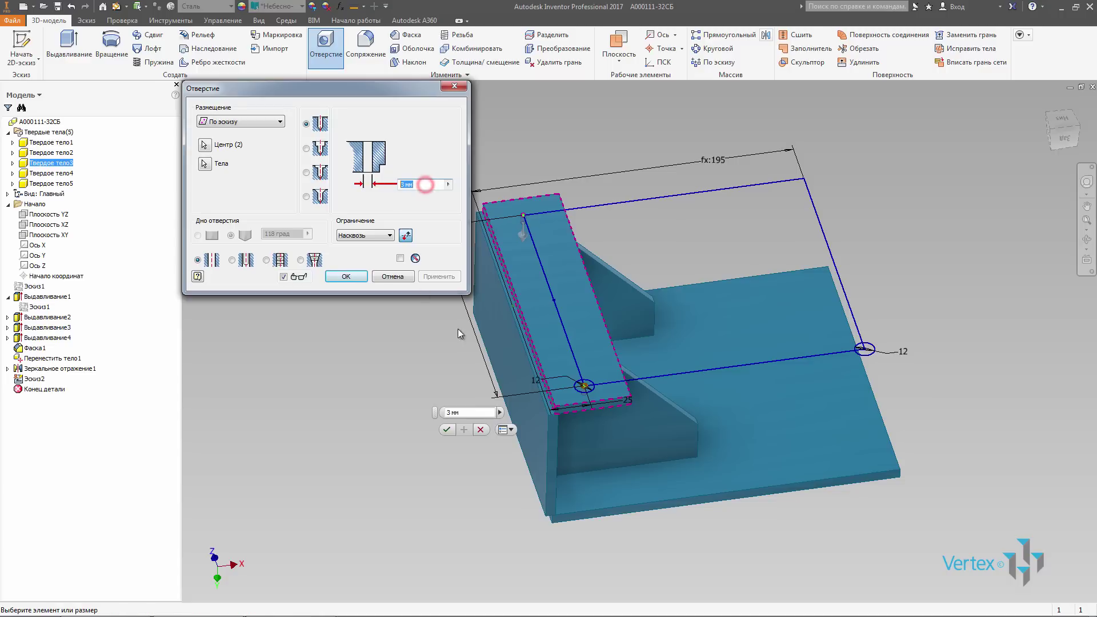
{"action": "scroll", "coordinate": [482, 362], "scroll_direction": "up", "scroll_amount": 3}
{"action": "left_click", "coordinate": [582, 401]}
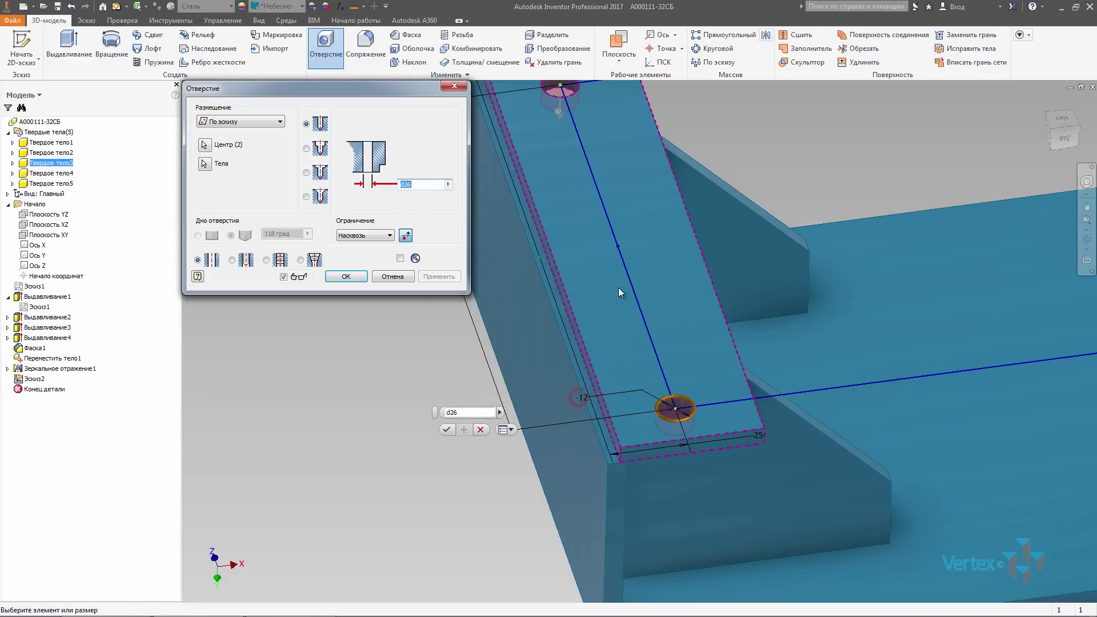
{"action": "scroll", "coordinate": [618, 287], "scroll_direction": "down", "scroll_amount": 3}
{"action": "middle_click_drag", "start_coordinate": [618, 287], "coordinate": [355, 280], "text": "shift"}
{"action": "left_click", "coordinate": [346, 276]}
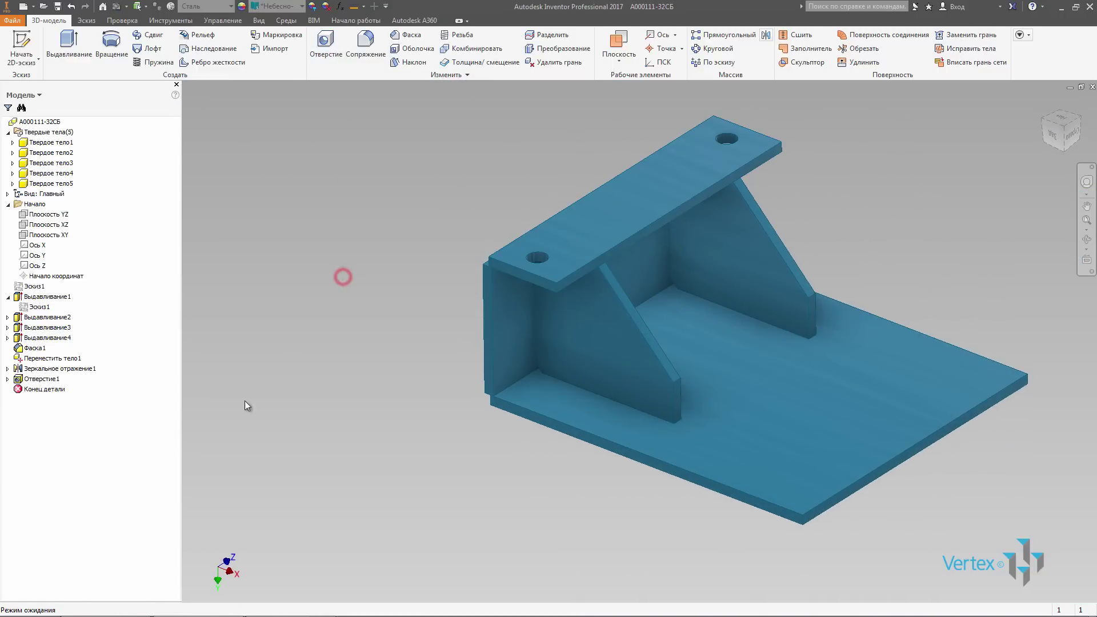
- Share the sketch Эскиз2 used by Отверстие1 so that another hole feature can use it
{"action": "left_click", "coordinate": [7, 379]}
{"action": "right_click", "coordinate": [25, 392]}
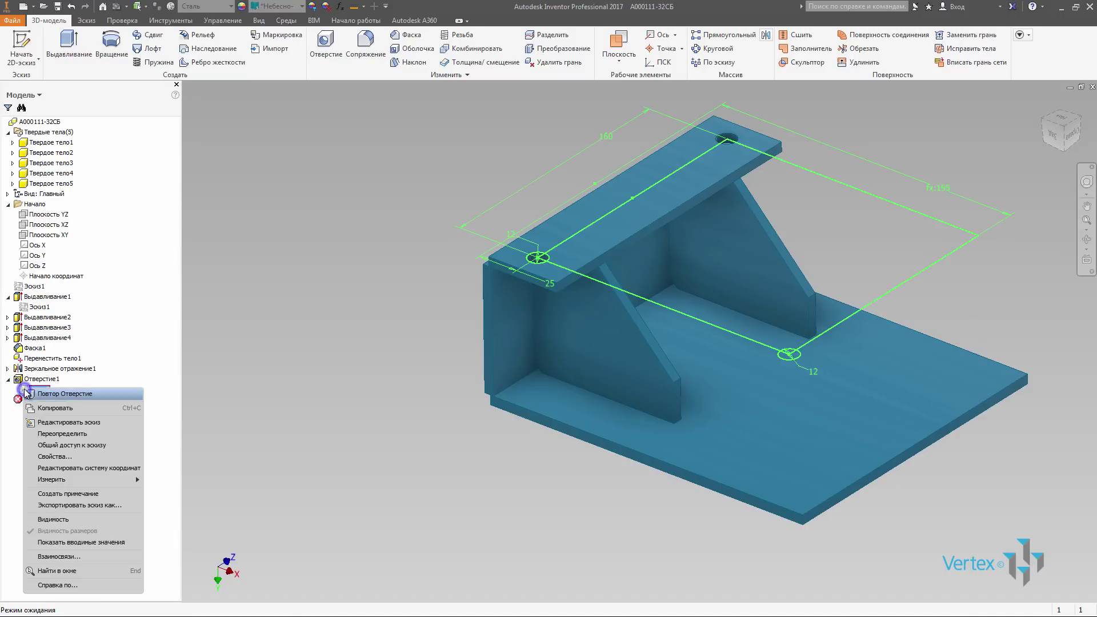
{"action": "left_click", "coordinate": [89, 451]}
{"action": "middle_click_drag", "start_coordinate": [306, 271], "coordinate": [237, 166], "text": "shift"}
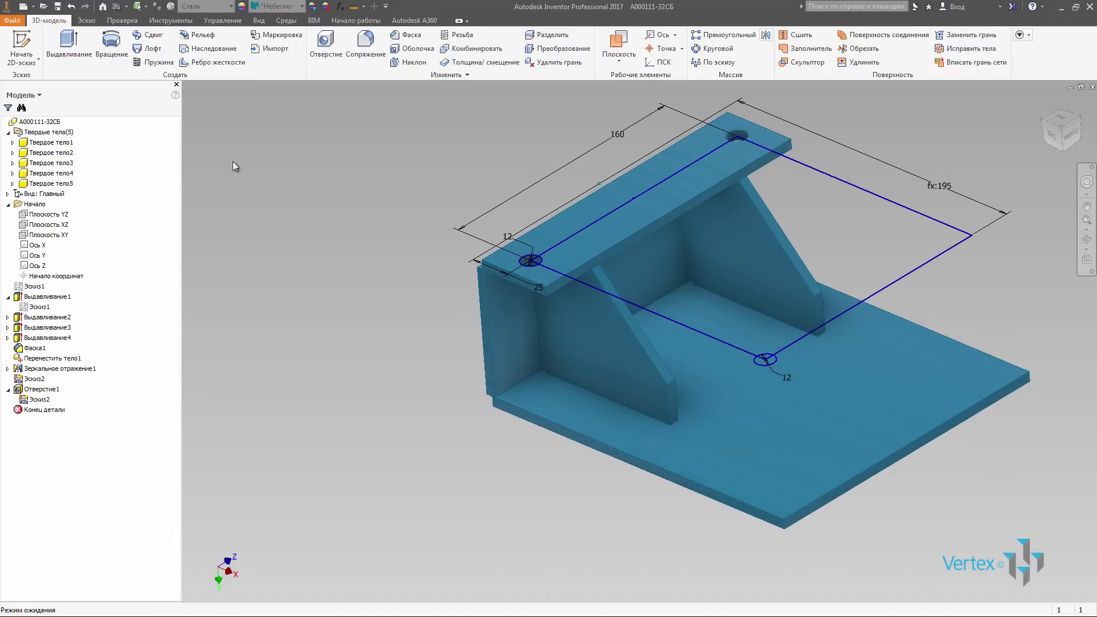
- Create through holes in the large plate (Твердое тело1) at the other two rectangle corners, direction reversed, diameter linked to the nearby 12 mm circle dimension
{"action": "left_click", "coordinate": [325, 44]}
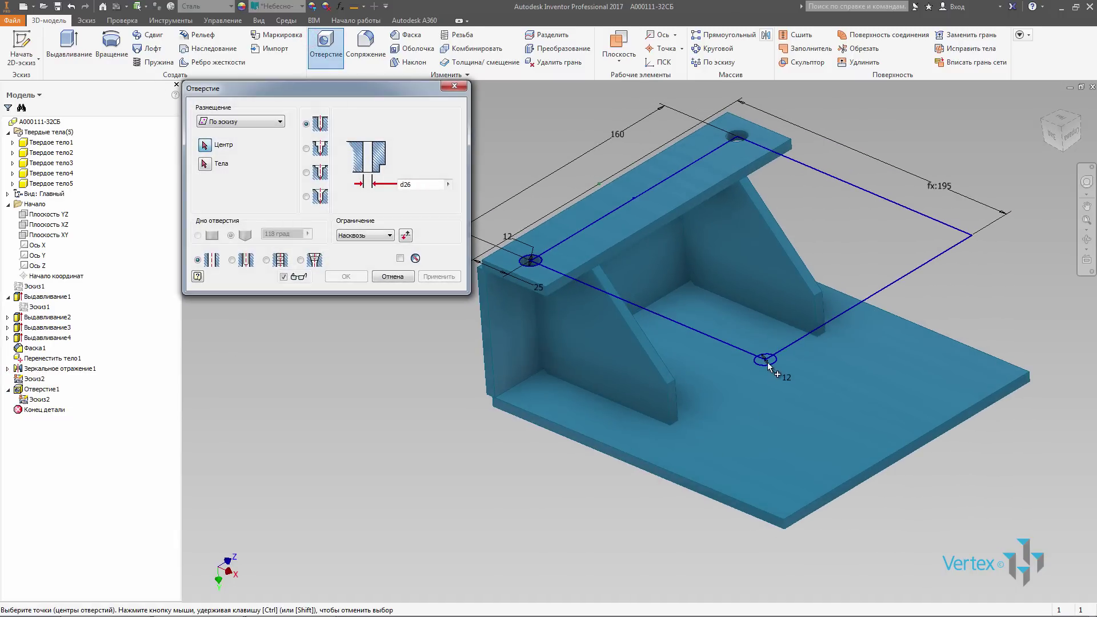
{"action": "left_click", "coordinate": [765, 360]}
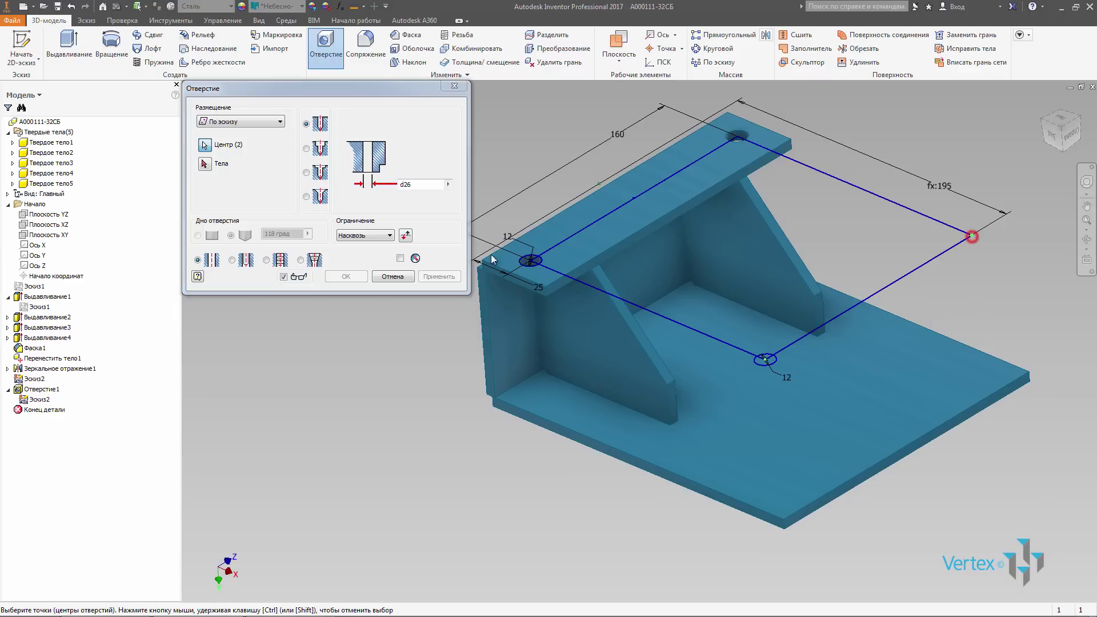
{"action": "left_click", "coordinate": [204, 164]}
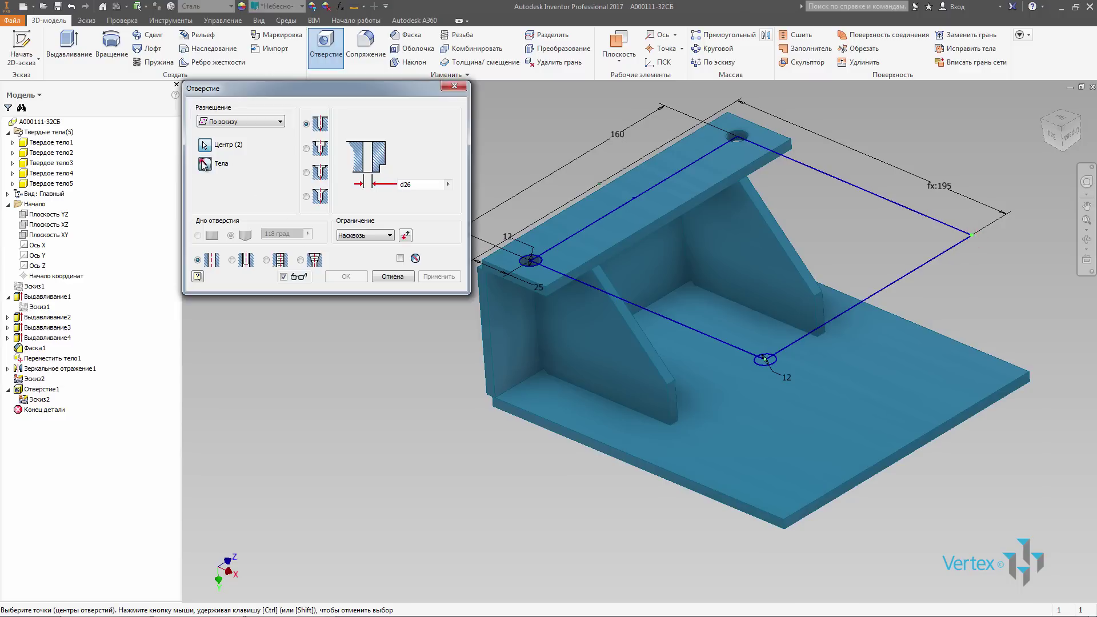
{"action": "left_click", "coordinate": [672, 473]}
{"action": "left_click", "coordinate": [405, 235]}
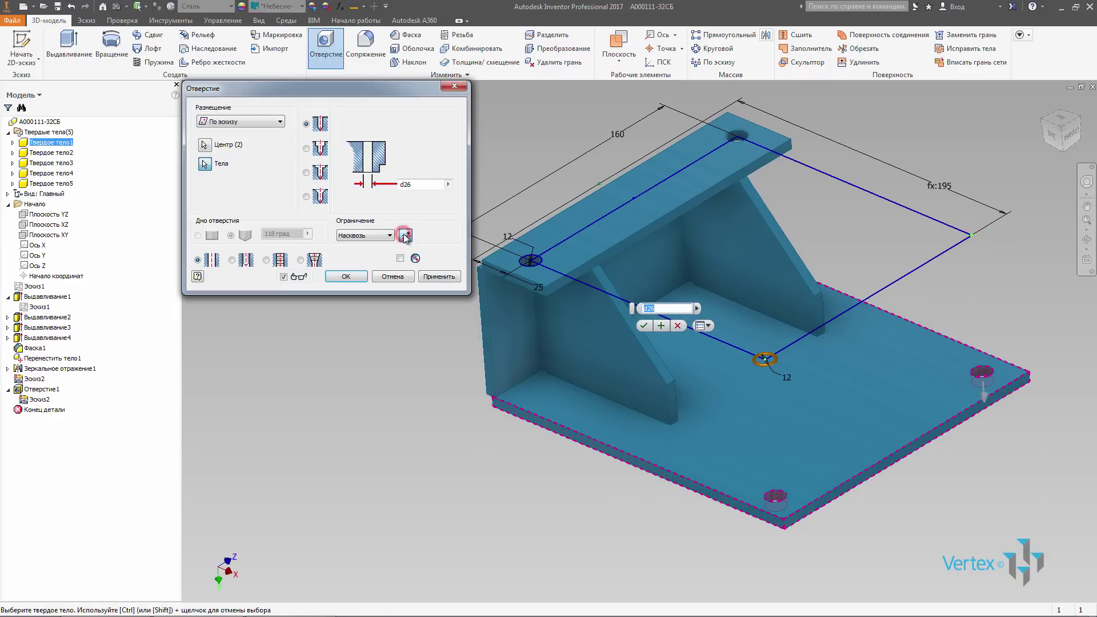
{"action": "left_click", "coordinate": [786, 377]}
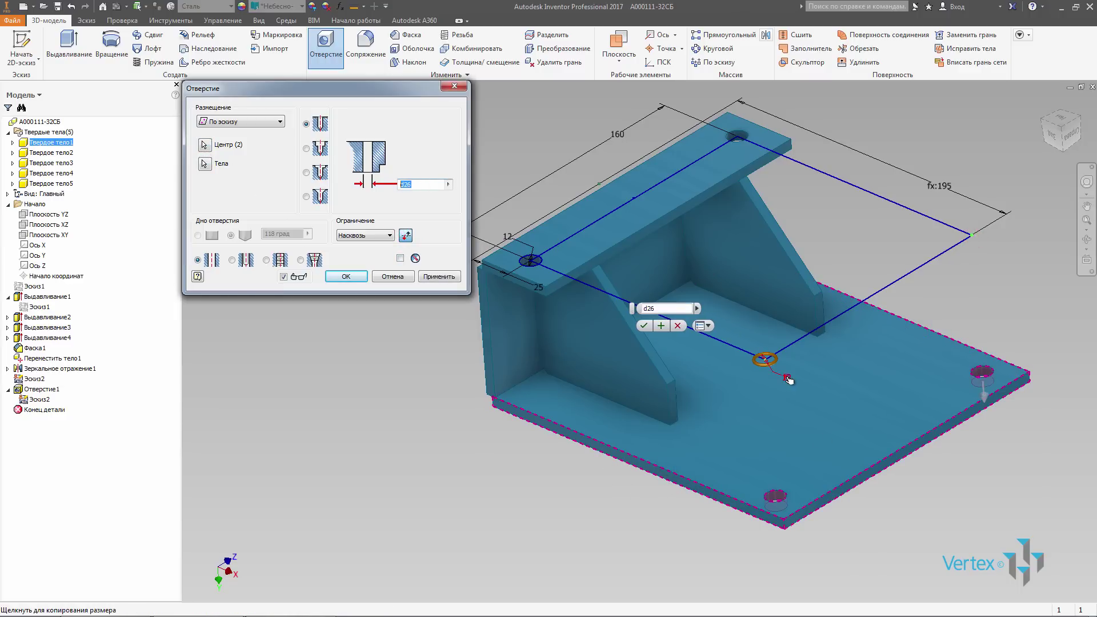
{"action": "left_click", "coordinate": [350, 280]}
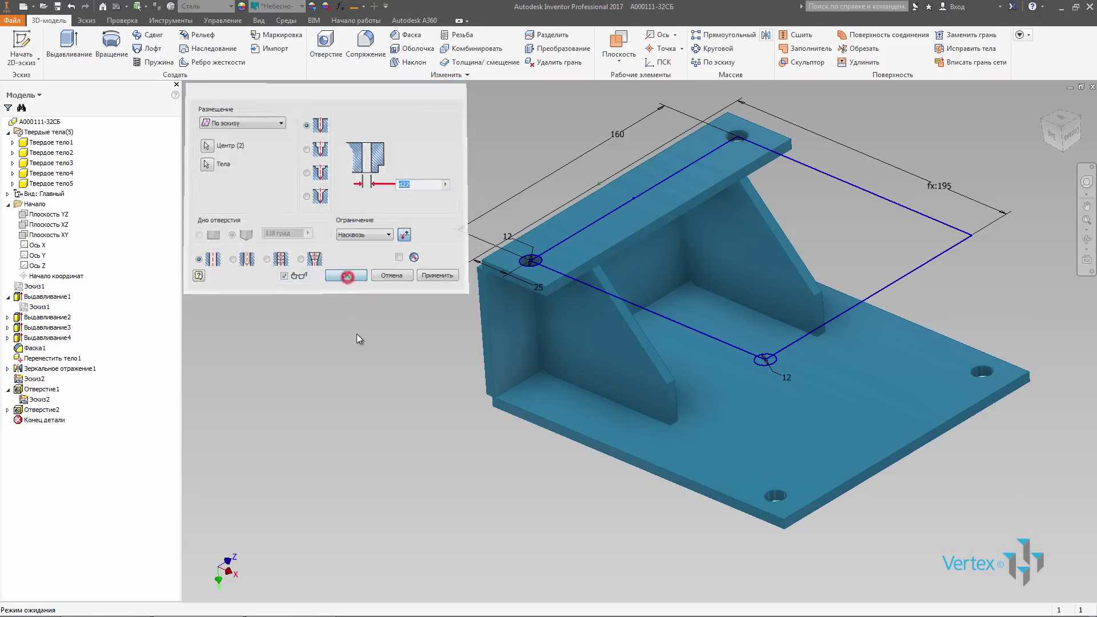
- Hide the shared hole sketch Эскиз2 and turn the bracket to show its large plate
{"action": "right_click", "coordinate": [37, 407]}
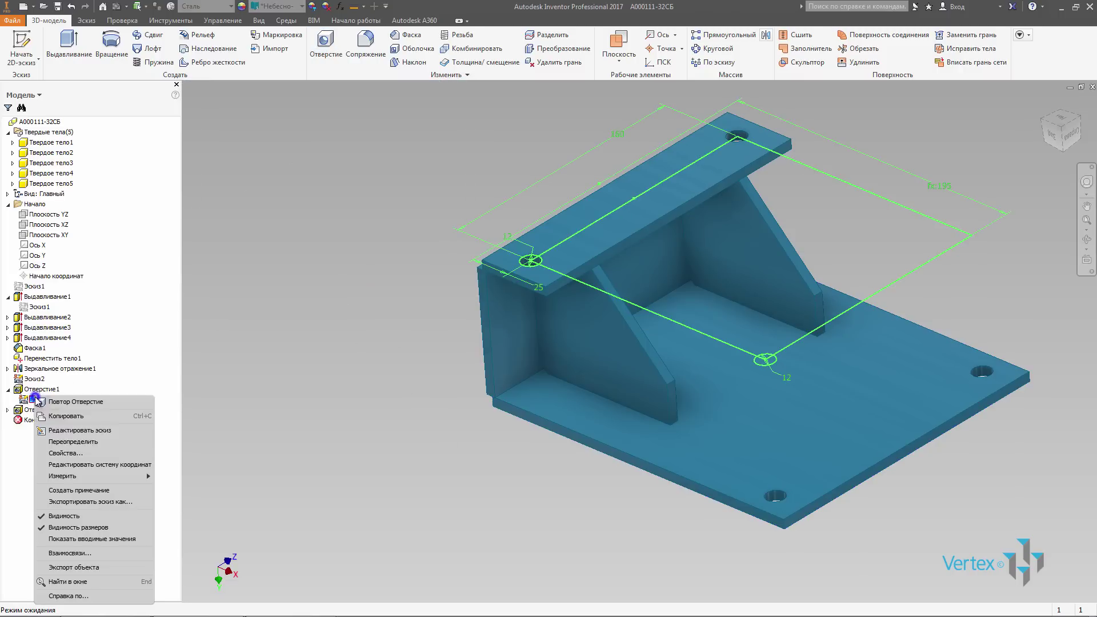
{"action": "left_click", "coordinate": [56, 519]}
{"action": "middle_click_drag", "start_coordinate": [374, 255], "coordinate": [314, 384], "text": "shift"}
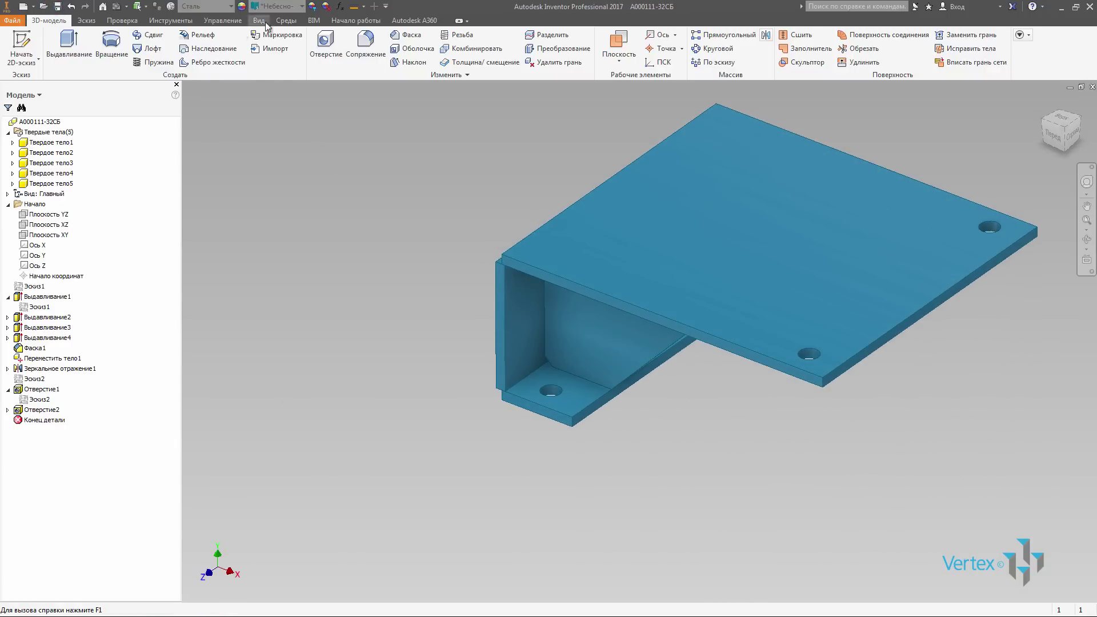
- Create components from all five solid bodies, inserting them into the target assembly А000111-32СБ.iam with the Обычный templates and default names
{"action": "left_click", "coordinate": [220, 21]}
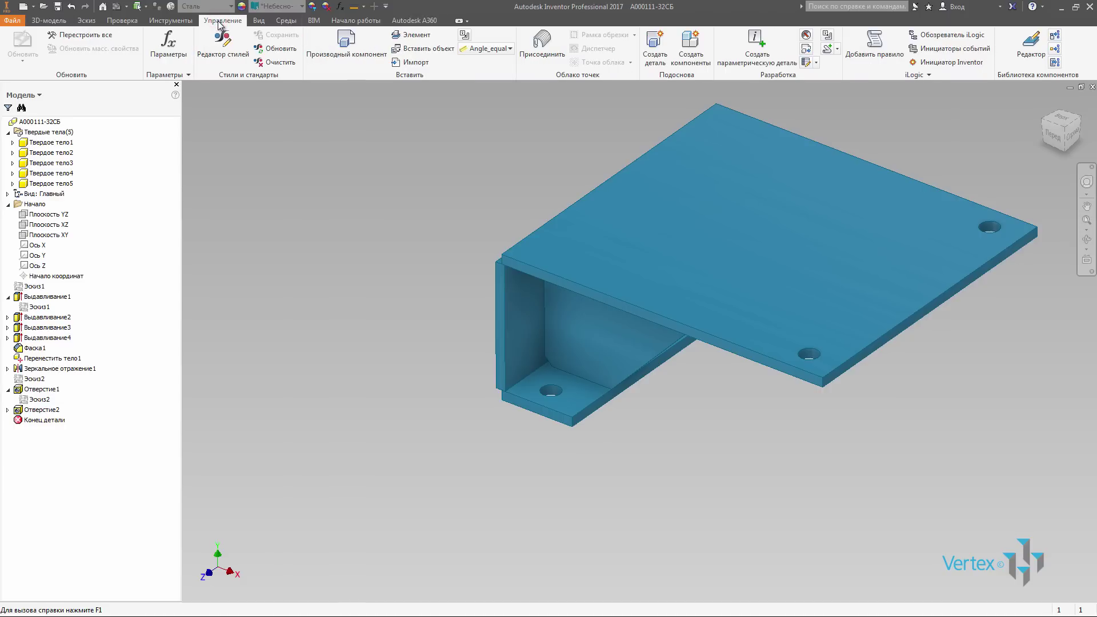
{"action": "left_click", "coordinate": [691, 49]}
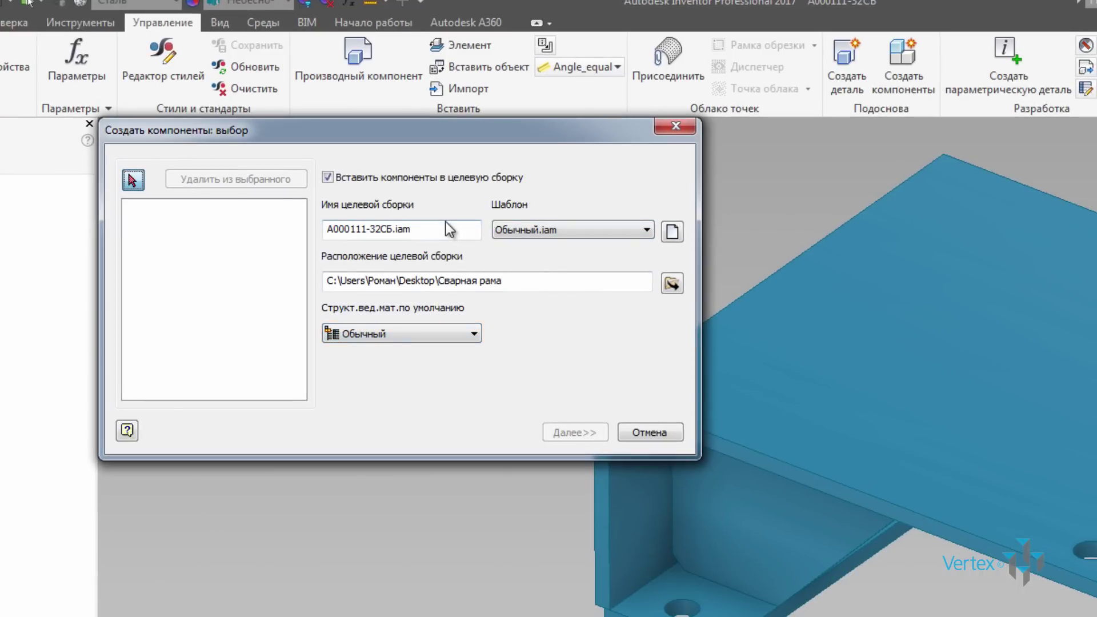
{"action": "left_click", "coordinate": [940, 172]}
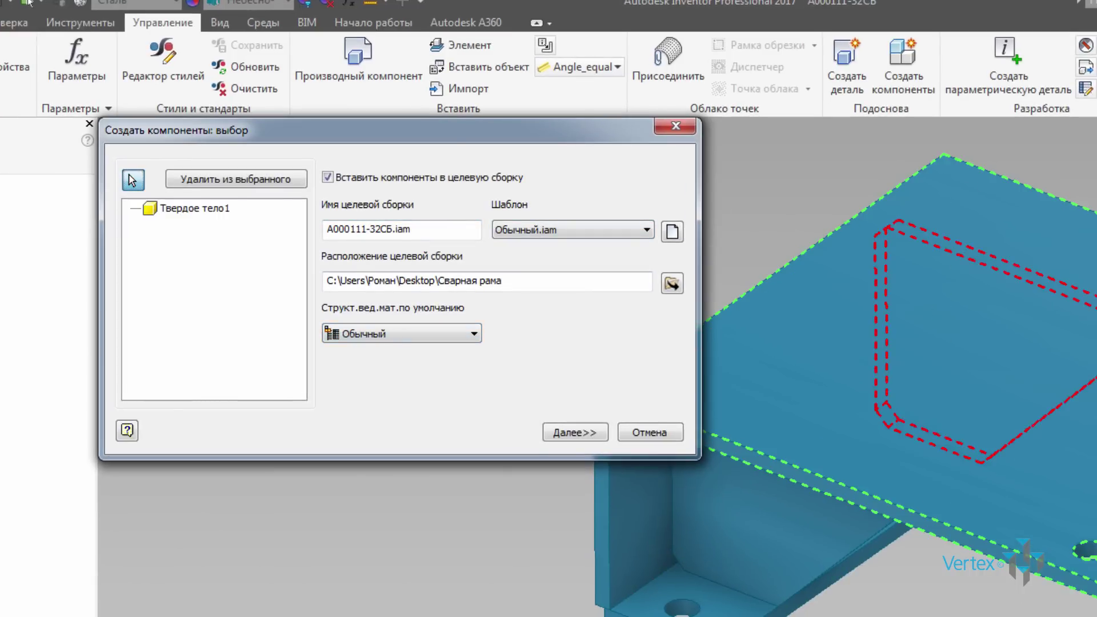
{"action": "key", "text": "ctrl+a"}
{"action": "left_click", "coordinate": [574, 432]}
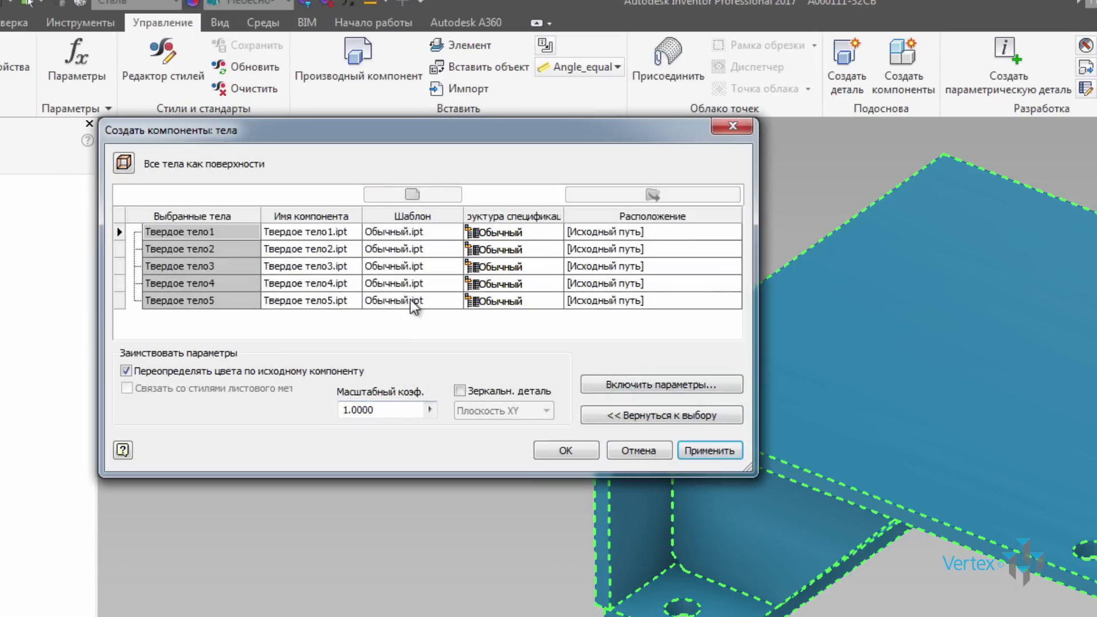
{"action": "left_click", "coordinate": [708, 452]}
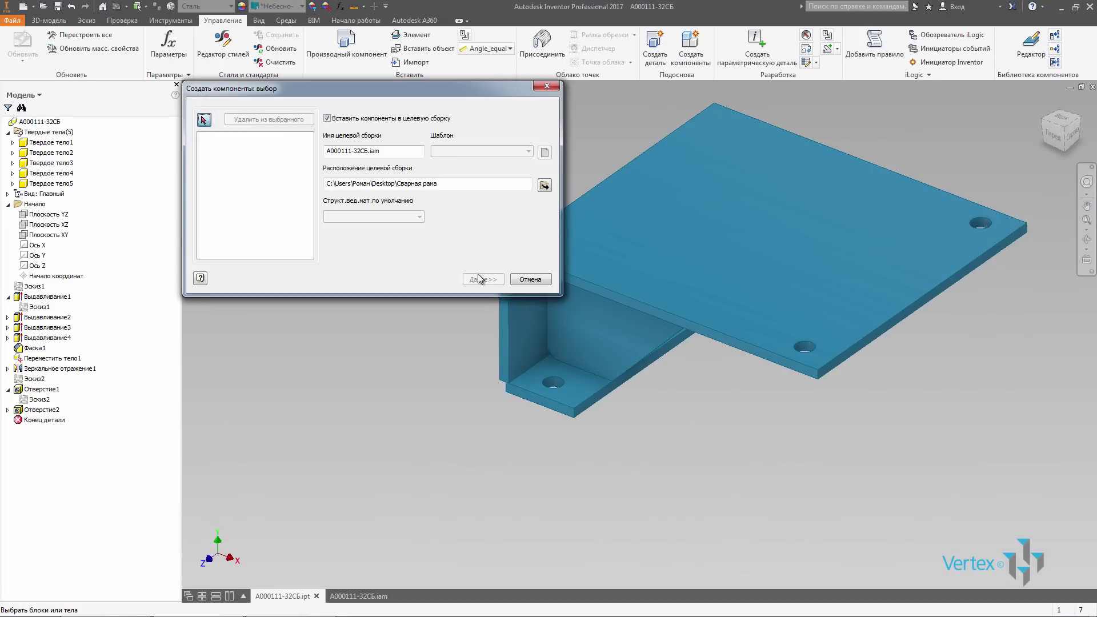
{"action": "left_click", "coordinate": [532, 280]}
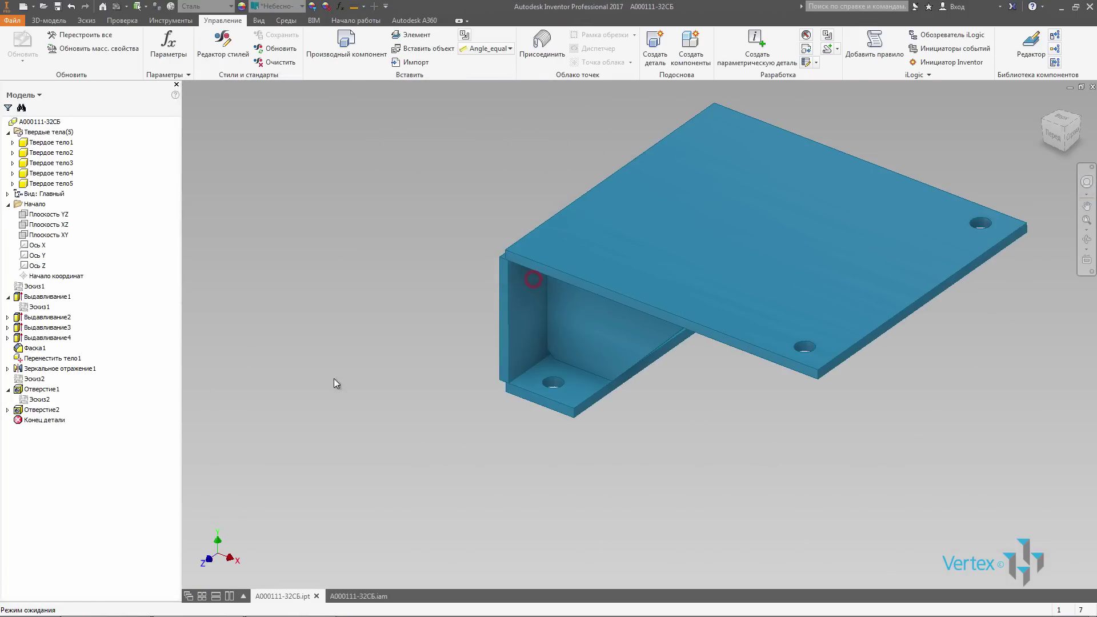
- Switch to the assembly А000111-32СБ.iam and show the whole bracket in a 3D view
{"action": "left_click", "coordinate": [353, 597]}
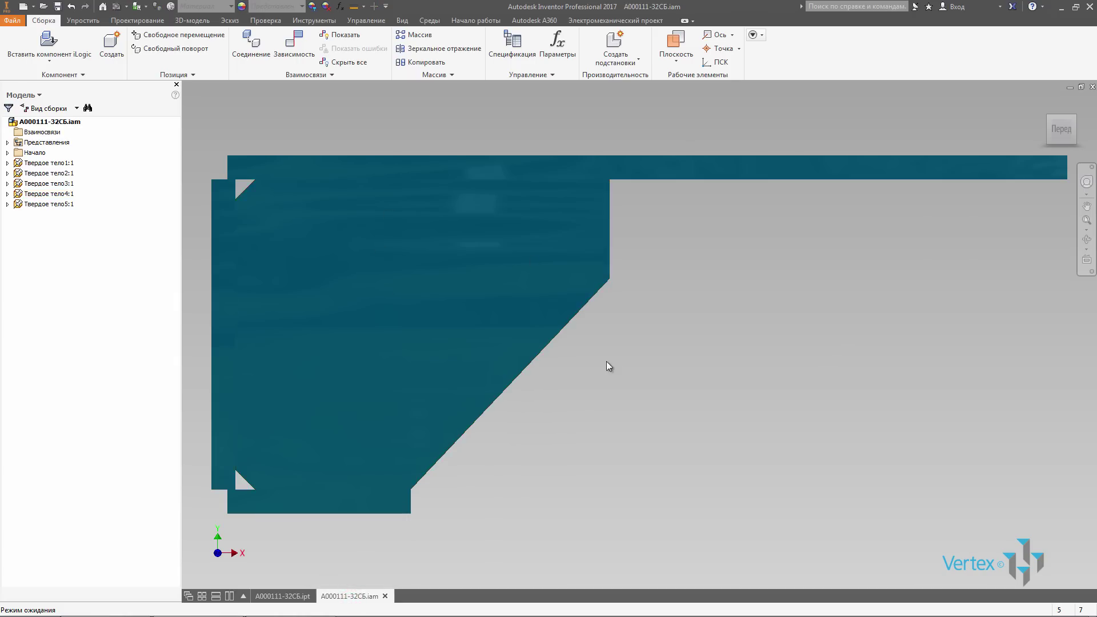
{"action": "scroll", "coordinate": [608, 367], "scroll_direction": "down", "scroll_amount": 2}
{"action": "middle_click_drag", "start_coordinate": [717, 314], "coordinate": [320, 229], "text": "shift"}
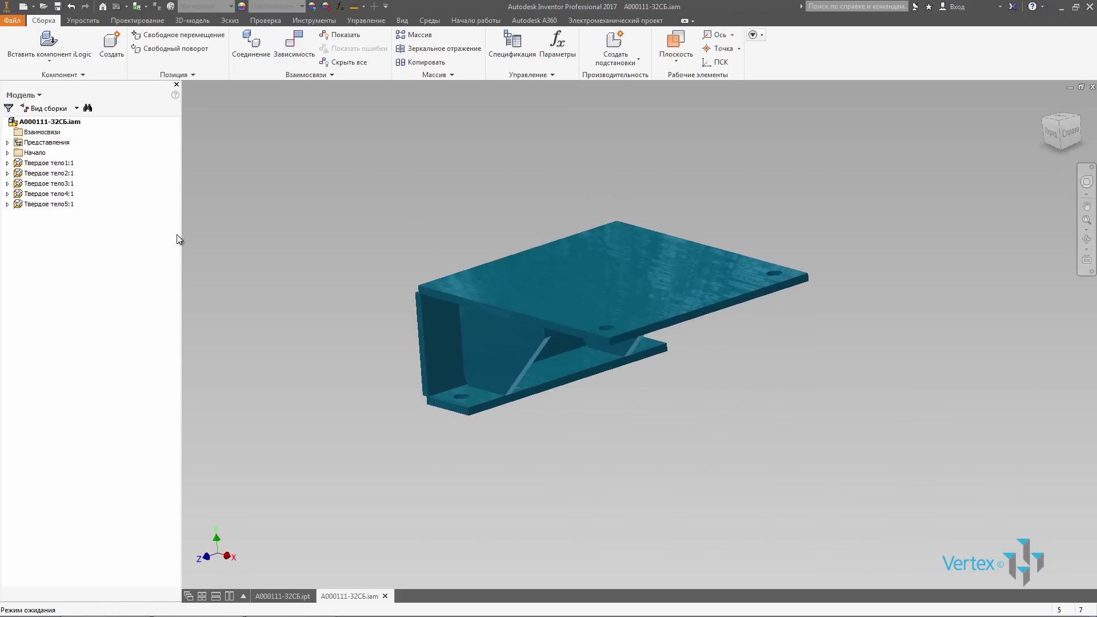
- Highlight the components Твердое тело1 to Твердое тело5 one by one to identify each plate and rib in the assembly
{"action": "left_click", "coordinate": [63, 163]}
{"action": "left_click", "coordinate": [62, 173]}
{"action": "left_click", "coordinate": [61, 184]}
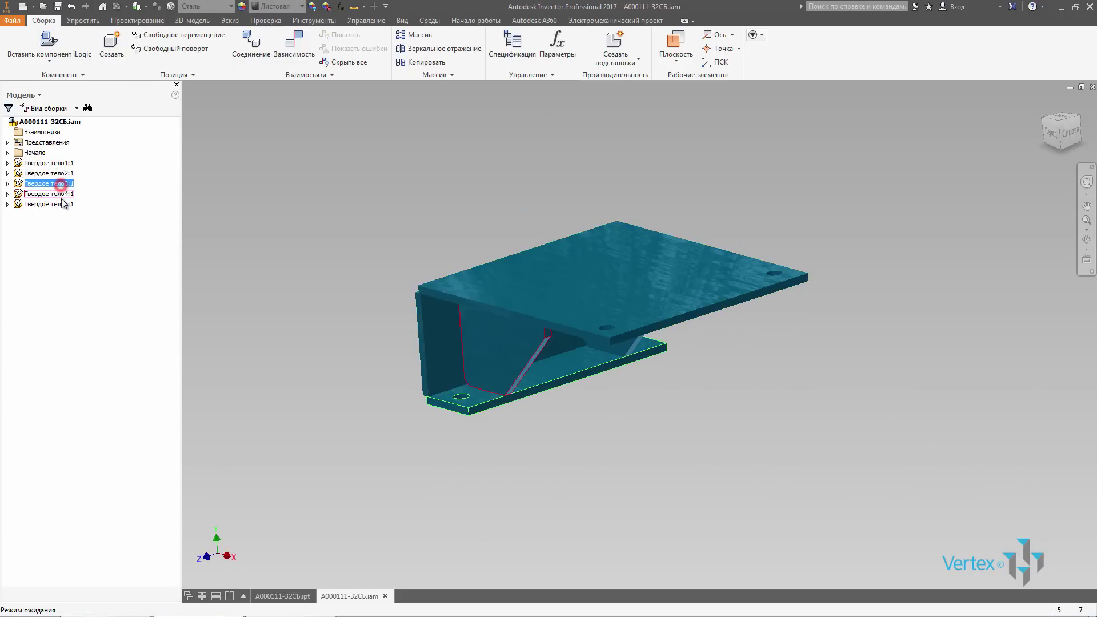
{"action": "left_click", "coordinate": [61, 194]}
{"action": "left_click", "coordinate": [61, 204]}
{"action": "middle_click_drag", "start_coordinate": [361, 164], "coordinate": [319, 166], "text": "shift"}
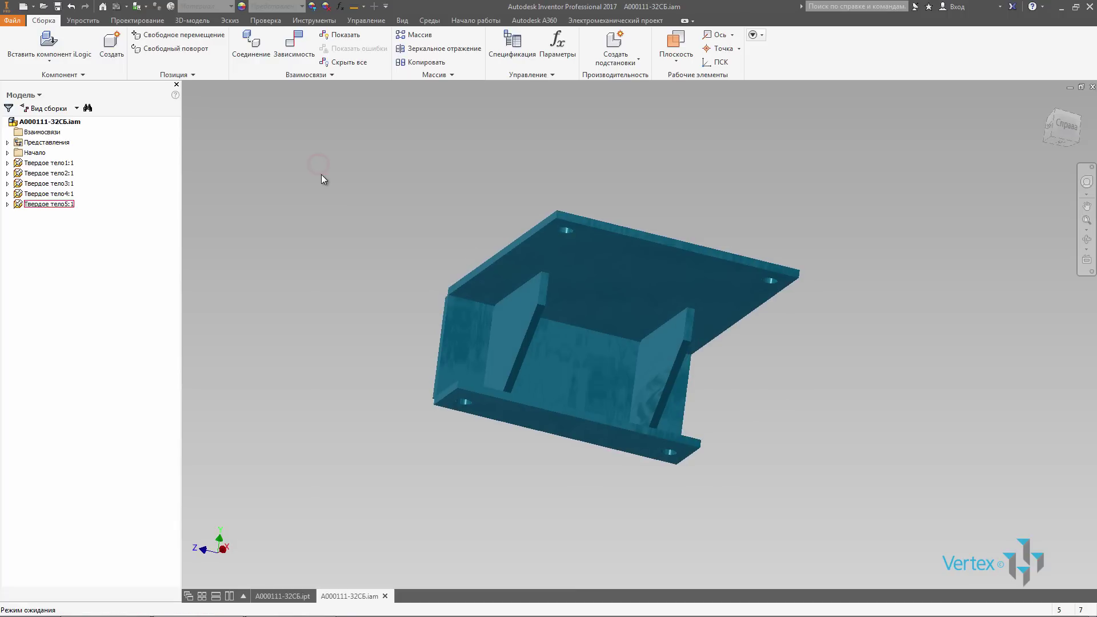
- Open the assembly's bill of materials, enable its structured view and enlarge the window so all component rows fit
{"action": "left_click", "coordinate": [513, 44]}
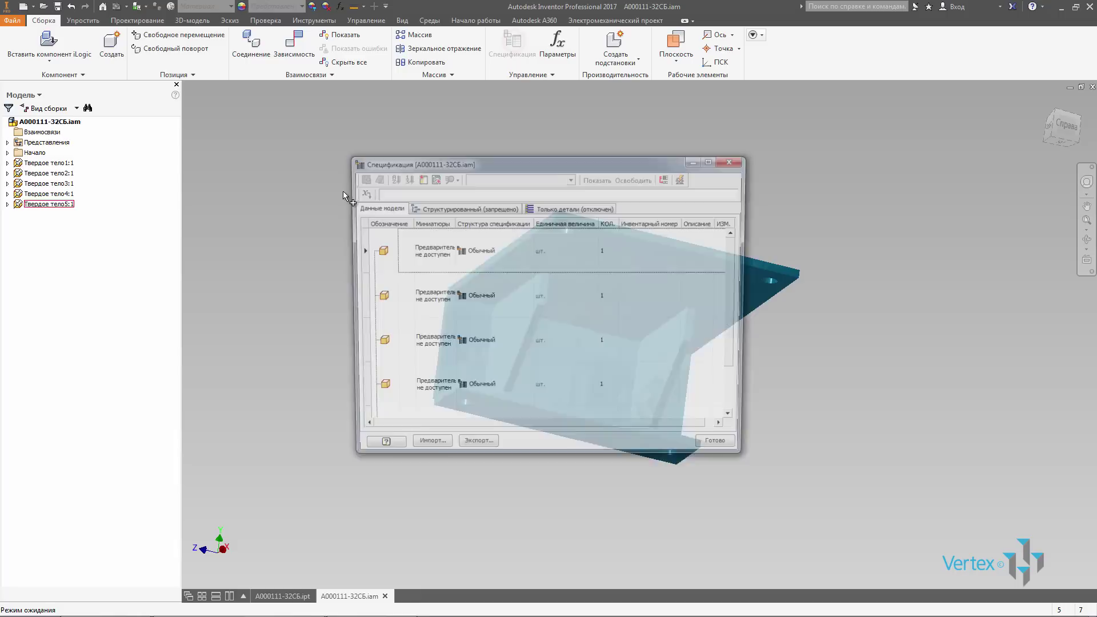
{"action": "left_click", "coordinate": [458, 208]}
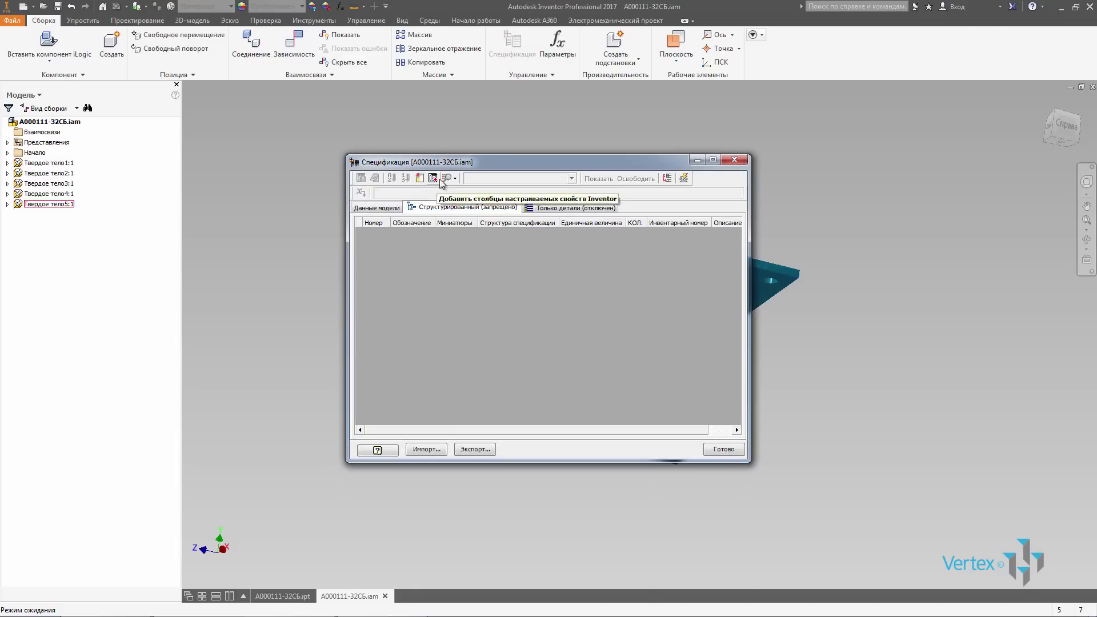
{"action": "left_click", "coordinate": [449, 178]}
{"action": "left_click", "coordinate": [457, 192]}
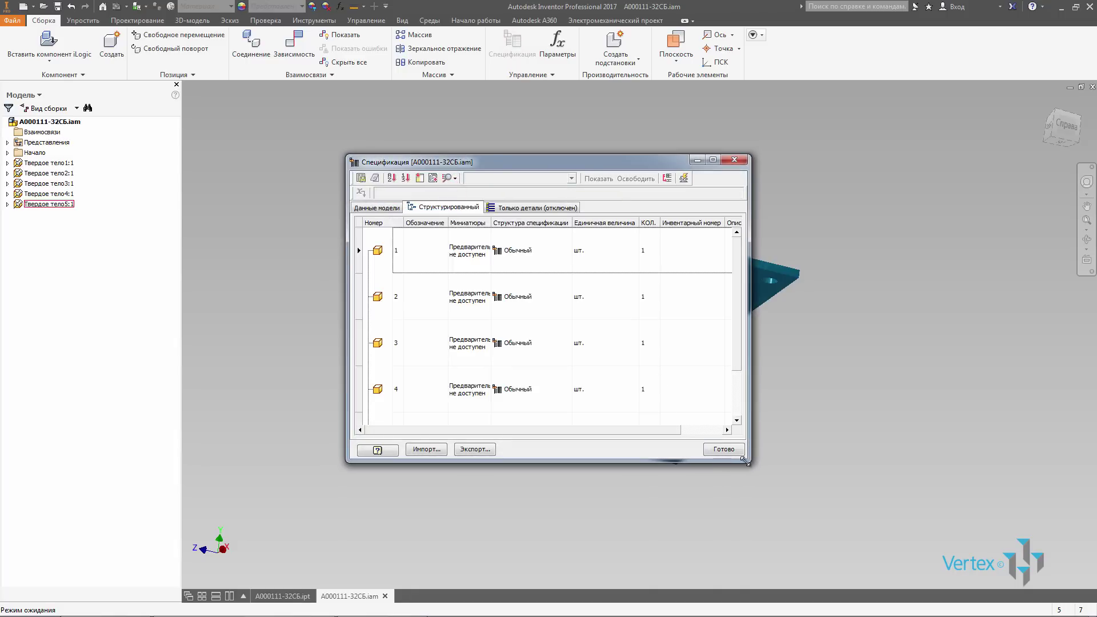
{"action": "left_click_drag", "start_coordinate": [745, 462], "coordinate": [904, 536]}
{"action": "left_click_drag", "start_coordinate": [663, 155], "coordinate": [666, 238]}
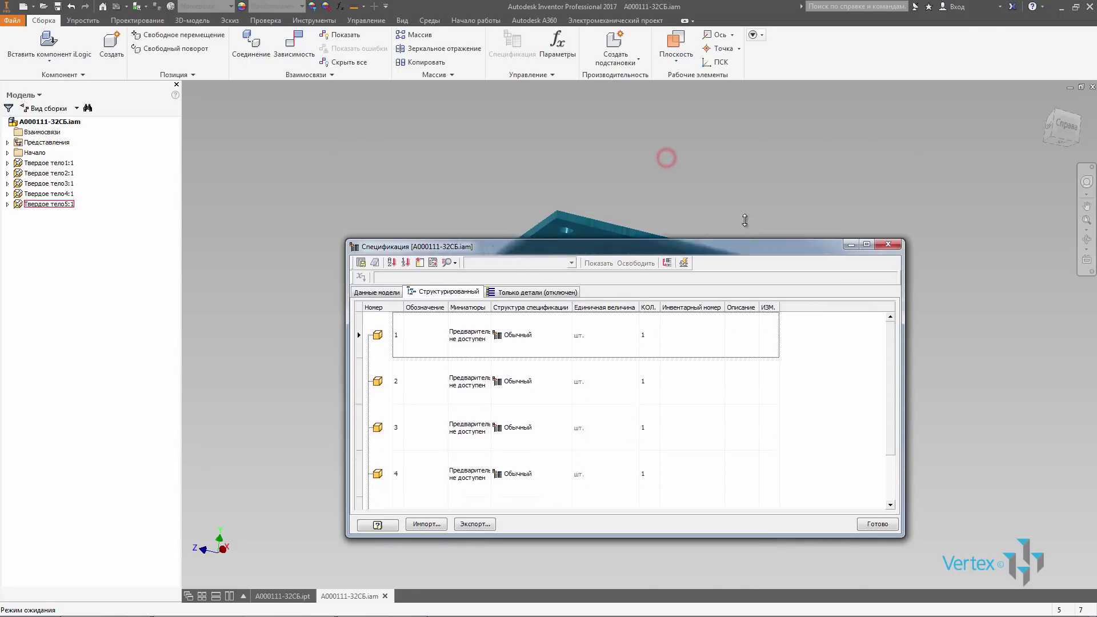
{"action": "left_click_drag", "start_coordinate": [745, 220], "coordinate": [548, 118]}
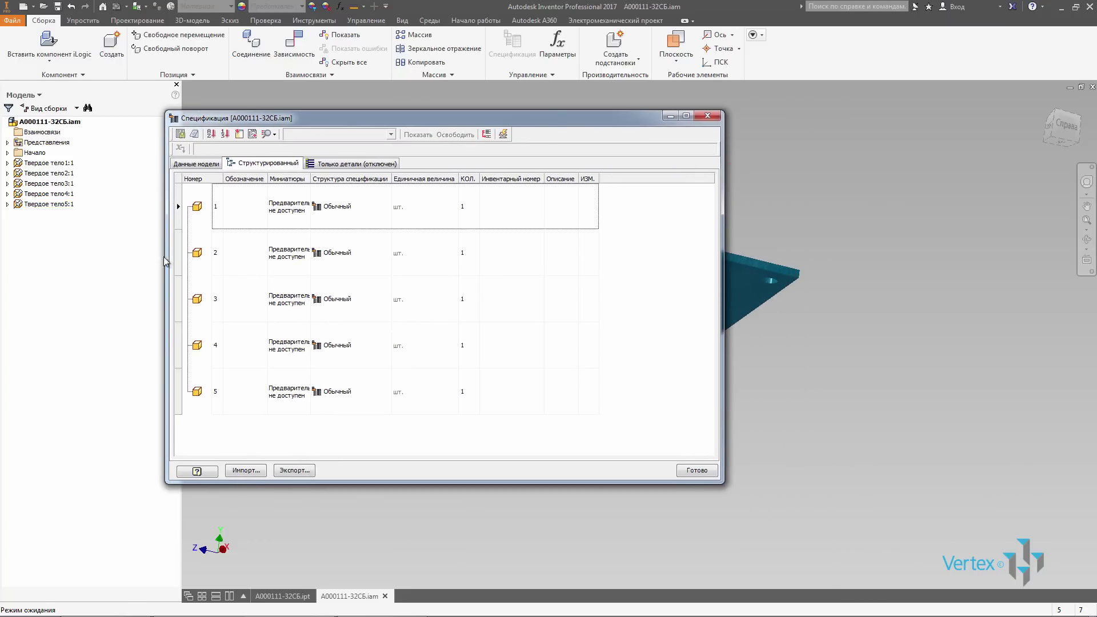
- Check the part position numbers in the Кронштейн.pdf drawing, and place the bill of materials so the model can be seen beside it
{"action": "left_click", "coordinate": [231, 201]}
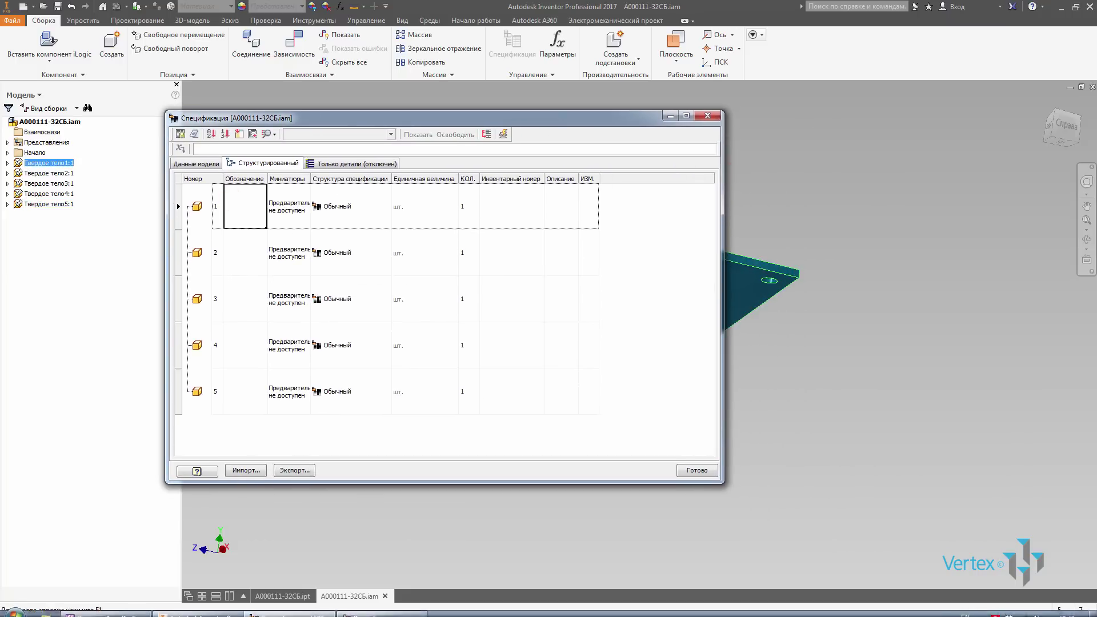
{"action": "left_click", "coordinate": [123, 608]}
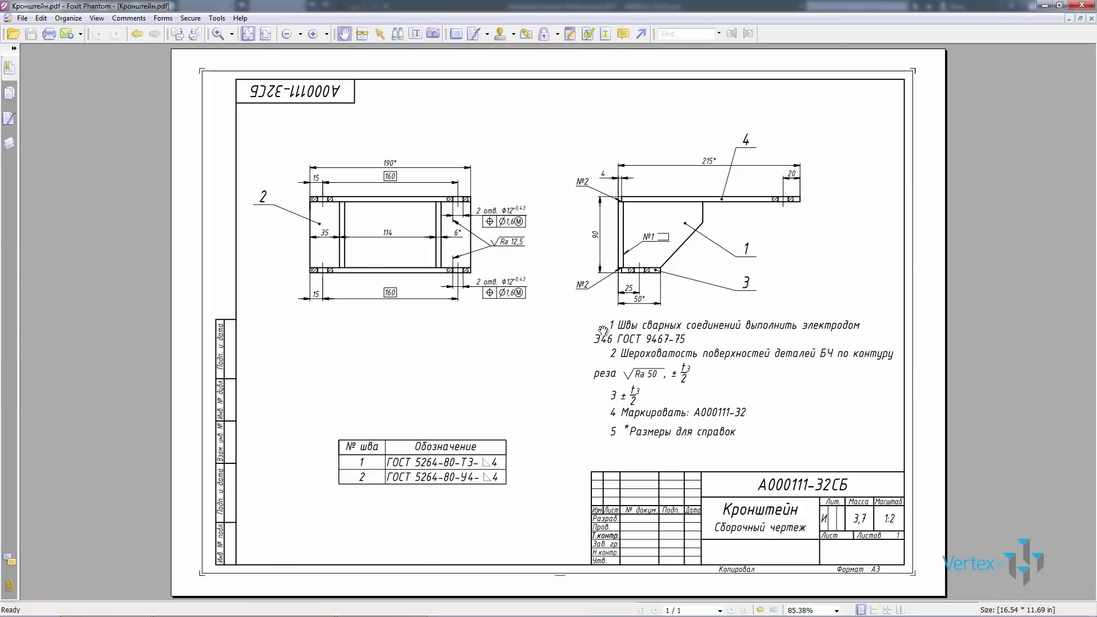
{"action": "left_click", "coordinate": [1045, 7]}
{"action": "left_click_drag", "start_coordinate": [407, 123], "coordinate": [250, 130]}
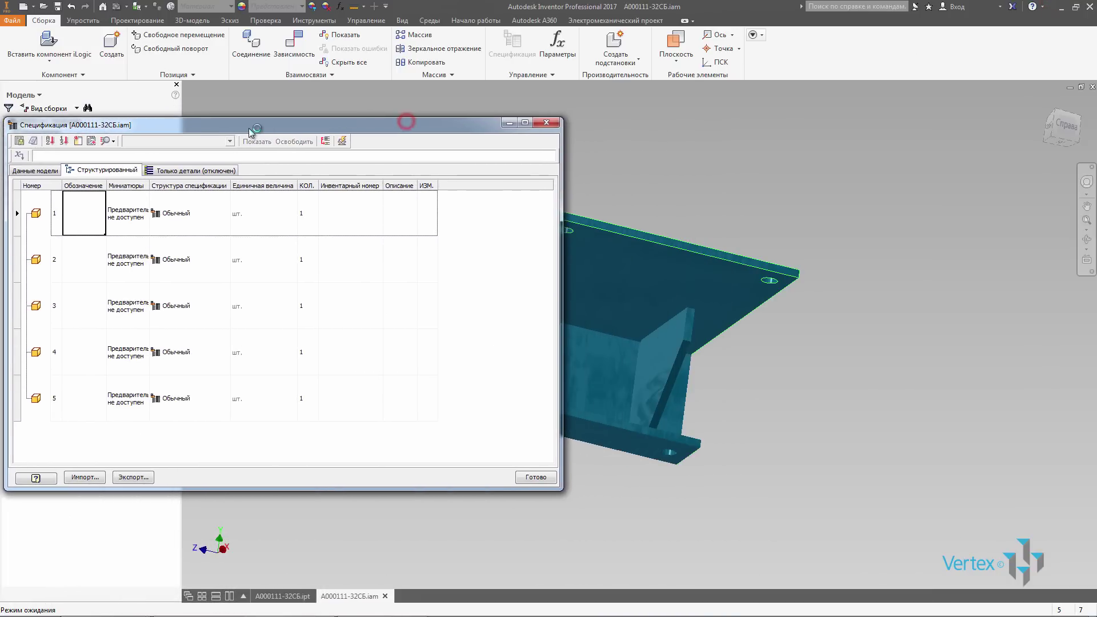
- Set the item numbers of the first, second, third and fifth bill of materials rows to 4, 3, 2 and 1 respectively
{"action": "left_click", "coordinate": [55, 216]}
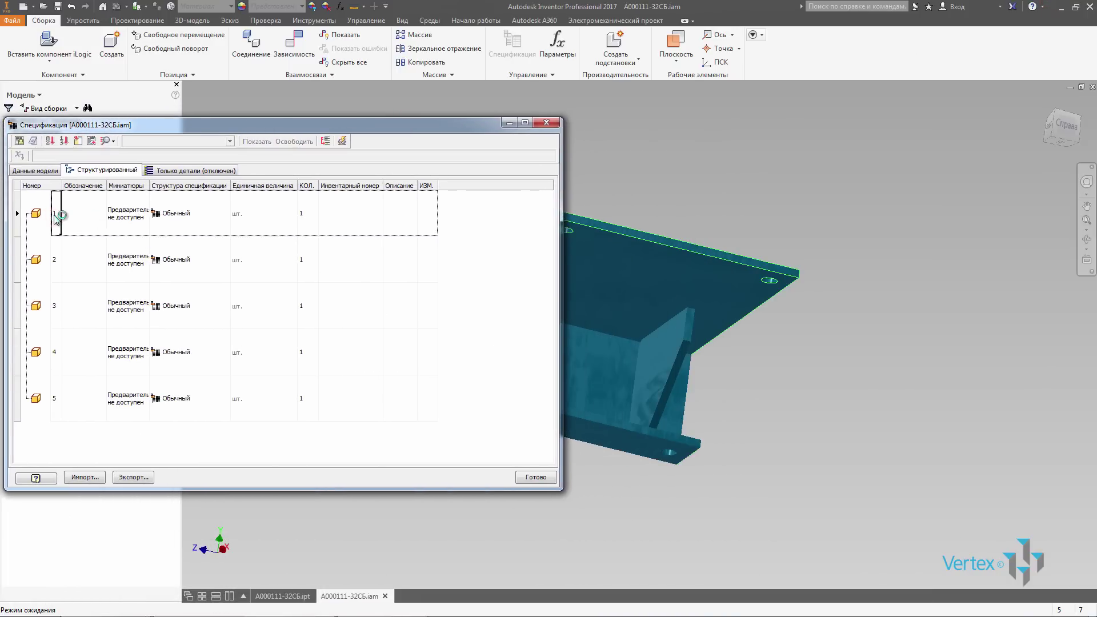
{"action": "left_click", "coordinate": [55, 215]}
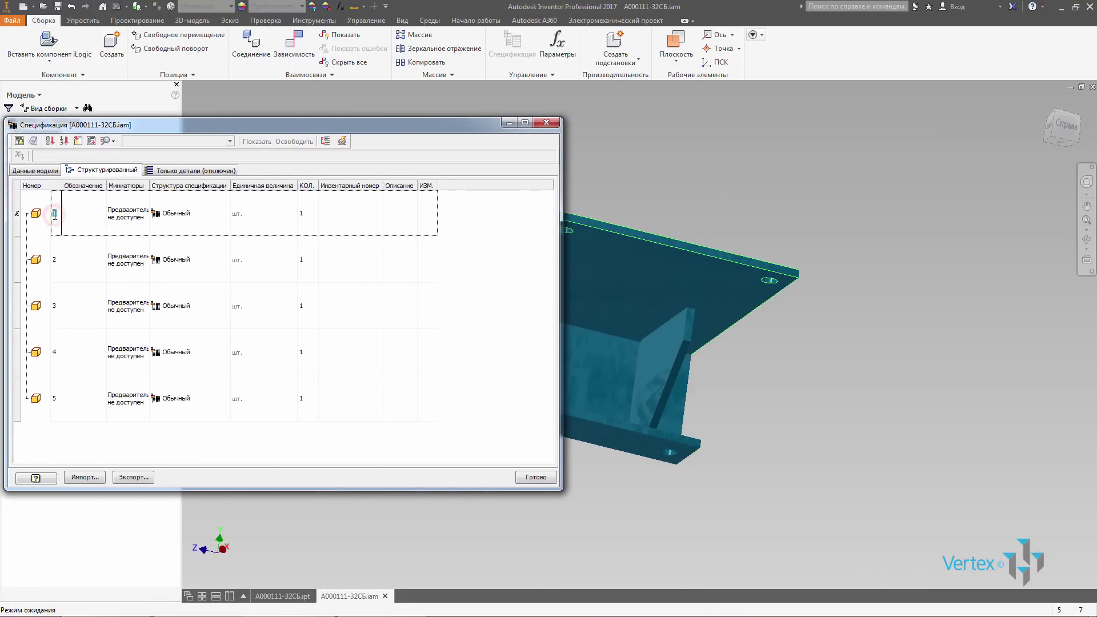
{"action": "left_click", "coordinate": [58, 247]}
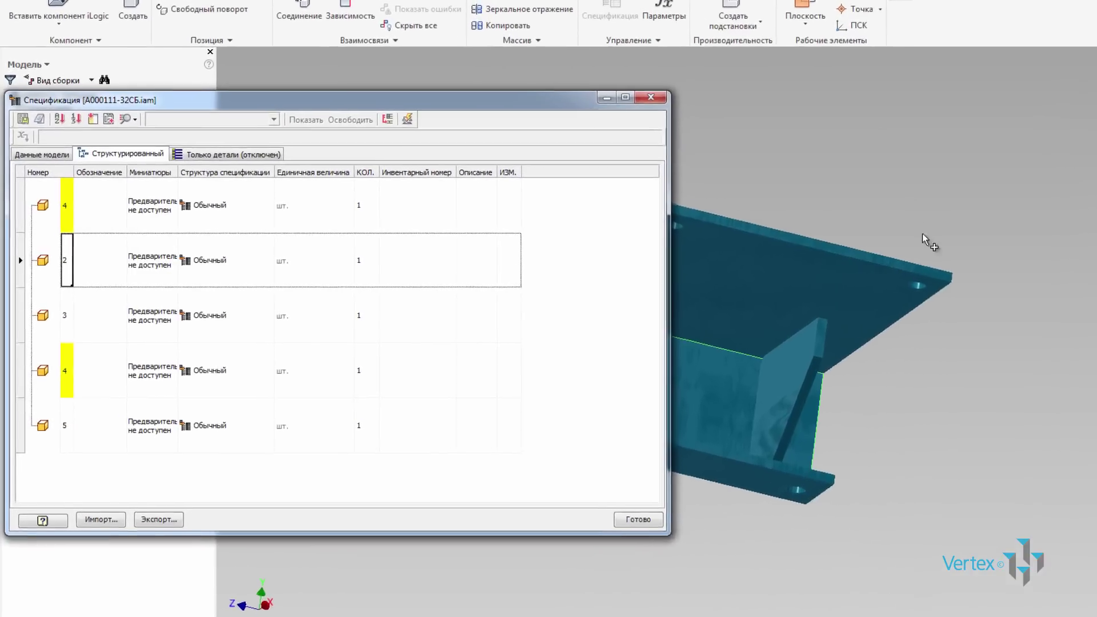
{"action": "left_click", "coordinate": [66, 261]}
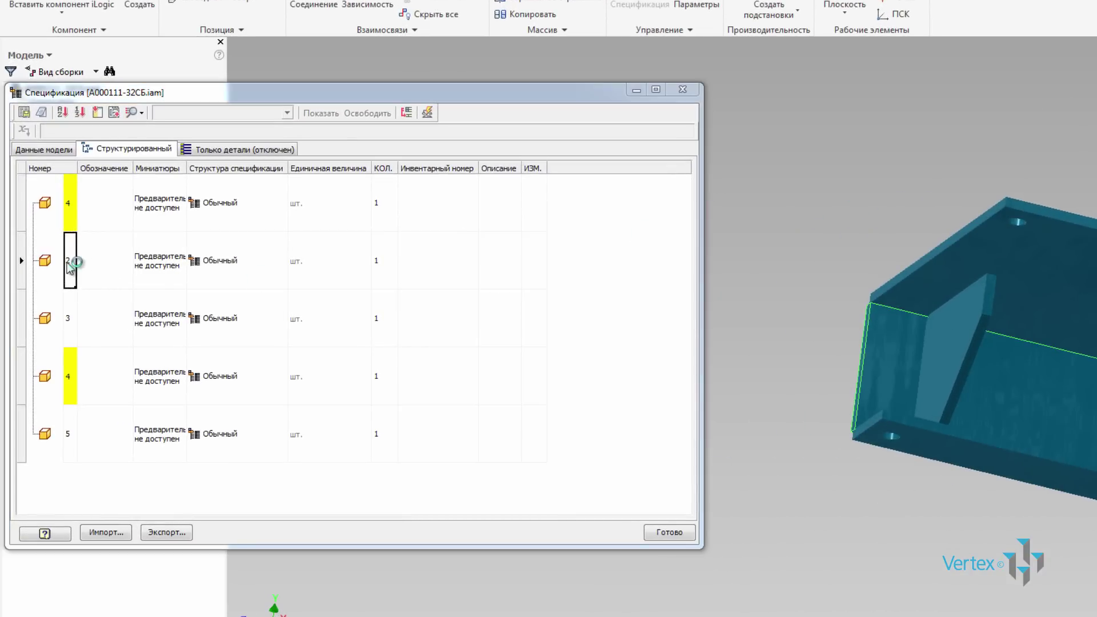
{"action": "left_click", "coordinate": [70, 266]}
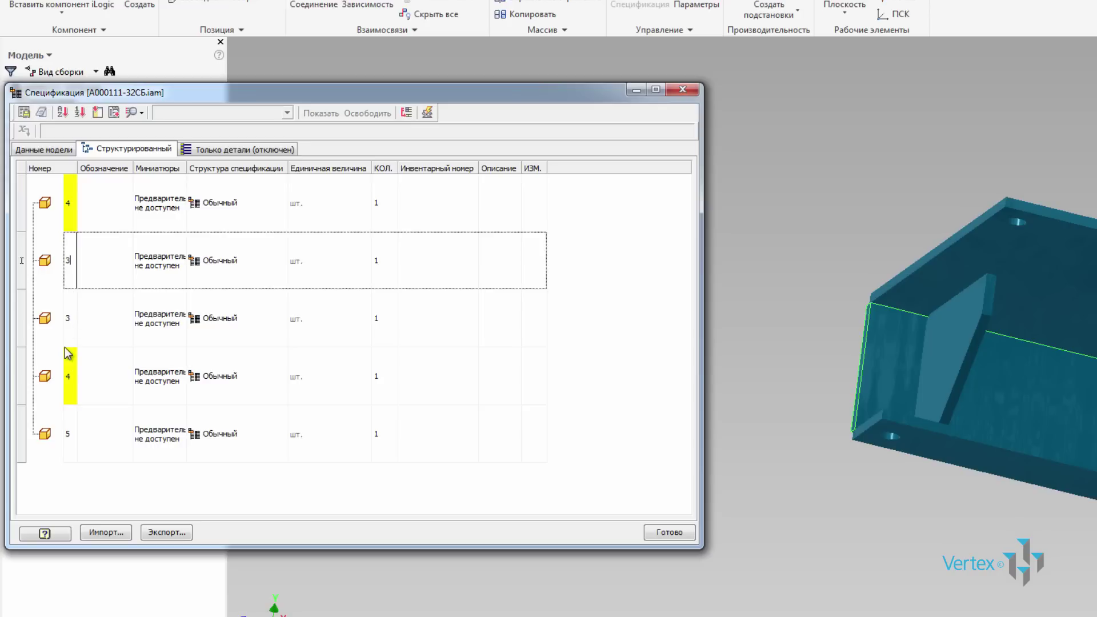
{"action": "type", "text": "3"}
{"action": "left_click", "coordinate": [71, 318]}
{"action": "left_click", "coordinate": [73, 319]}
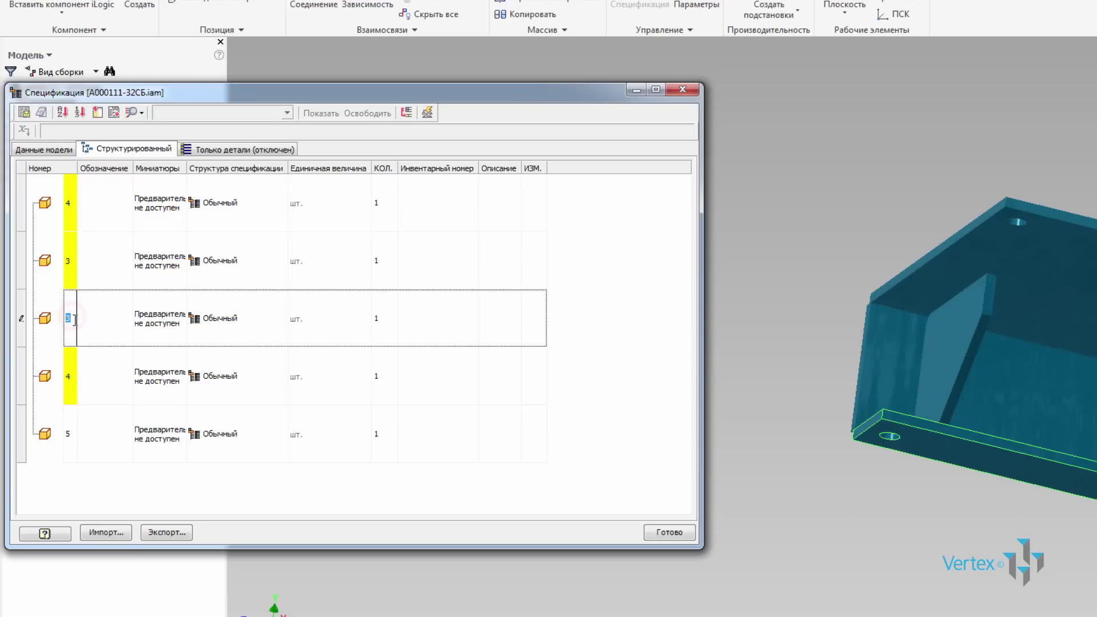
{"action": "left_click", "coordinate": [71, 372]}
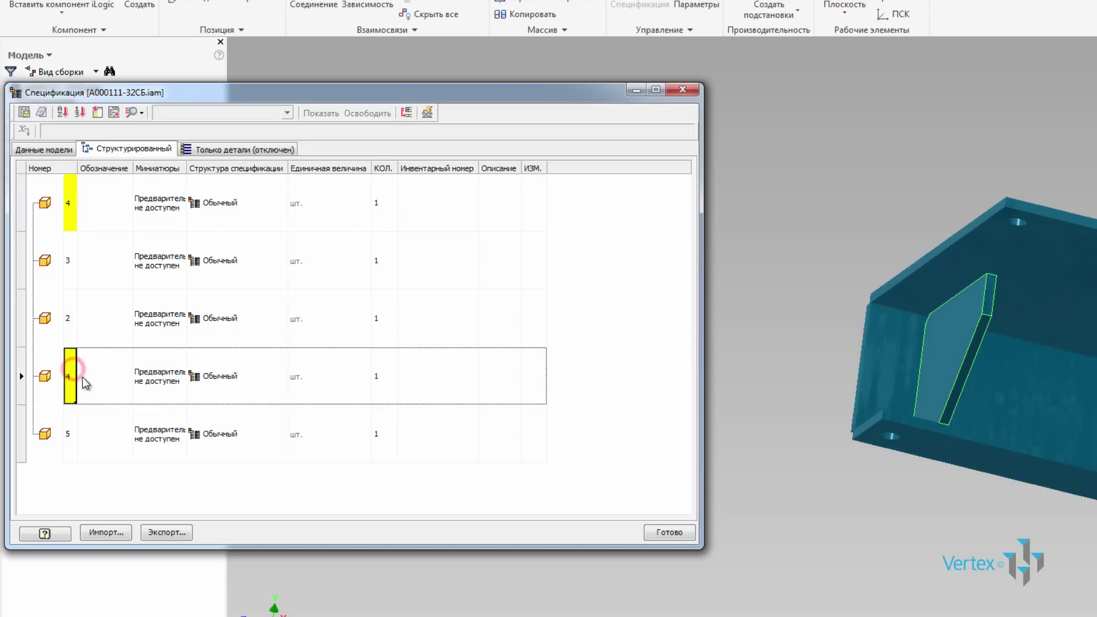
{"action": "left_click", "coordinate": [71, 369]}
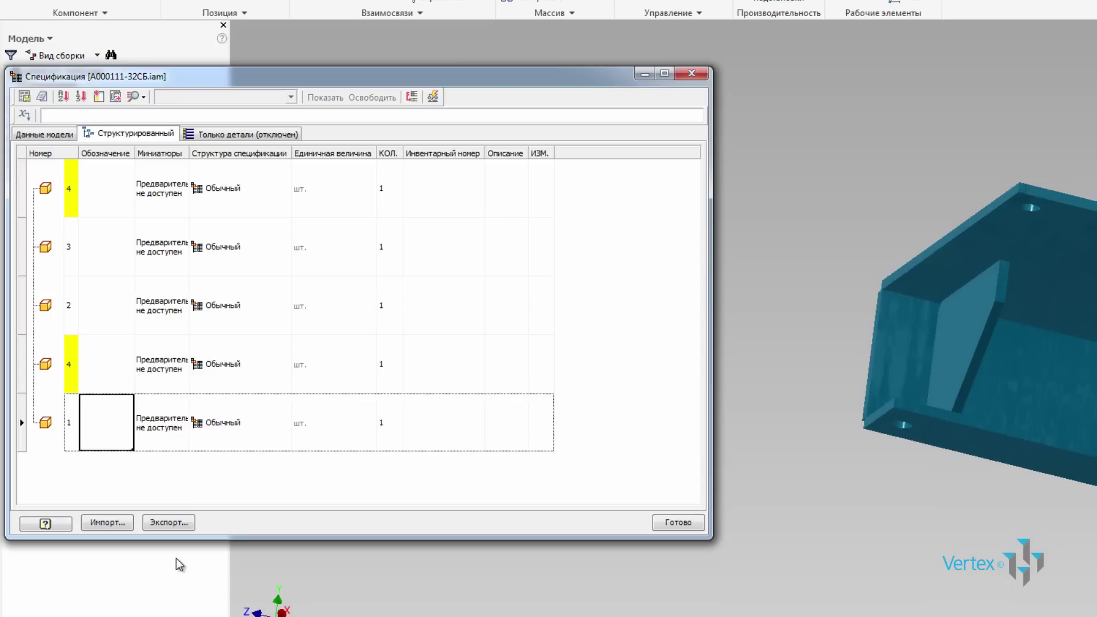
- Enter the designation А000111-35 for the rib in the fourth row of the bill of materials
{"action": "key", "text": "Tab"}
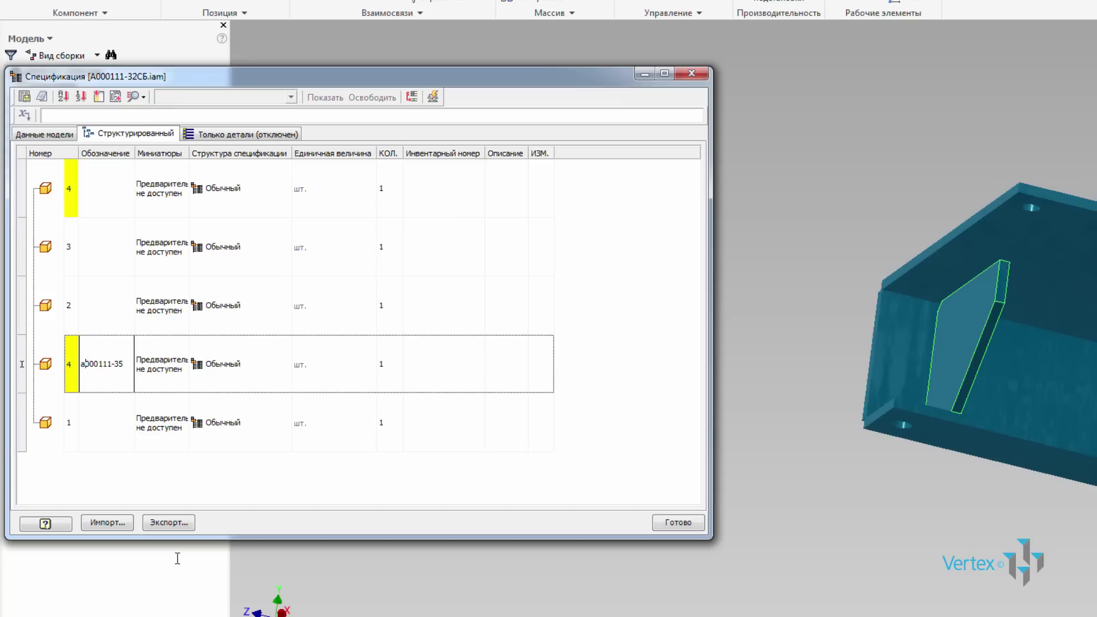
{"action": "key", "text": "ctrl+a"}
{"action": "key", "text": "Return"}
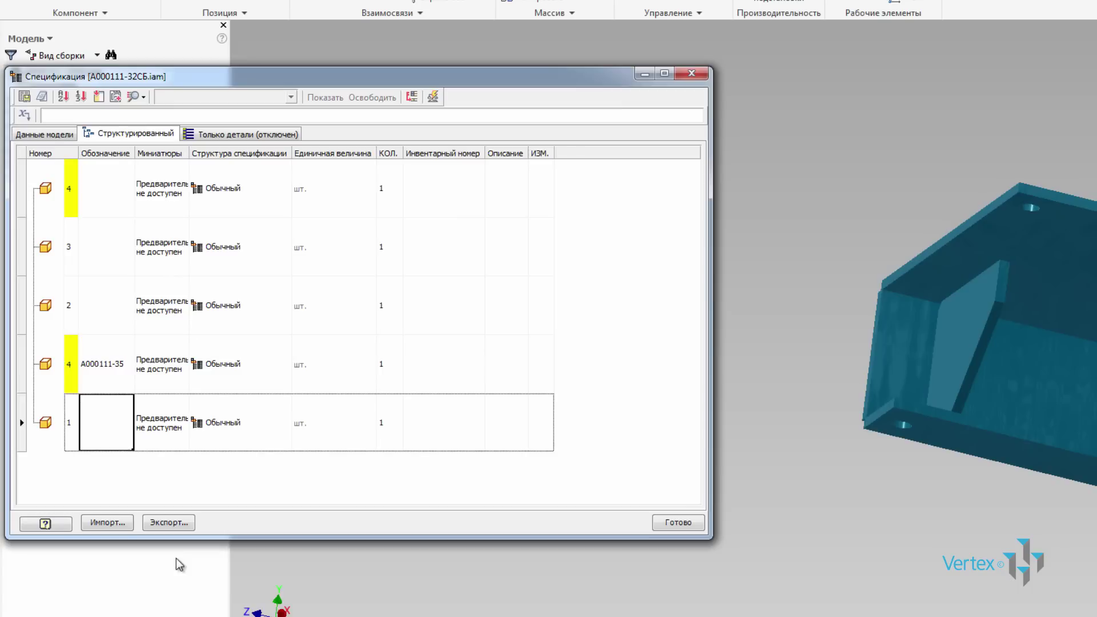